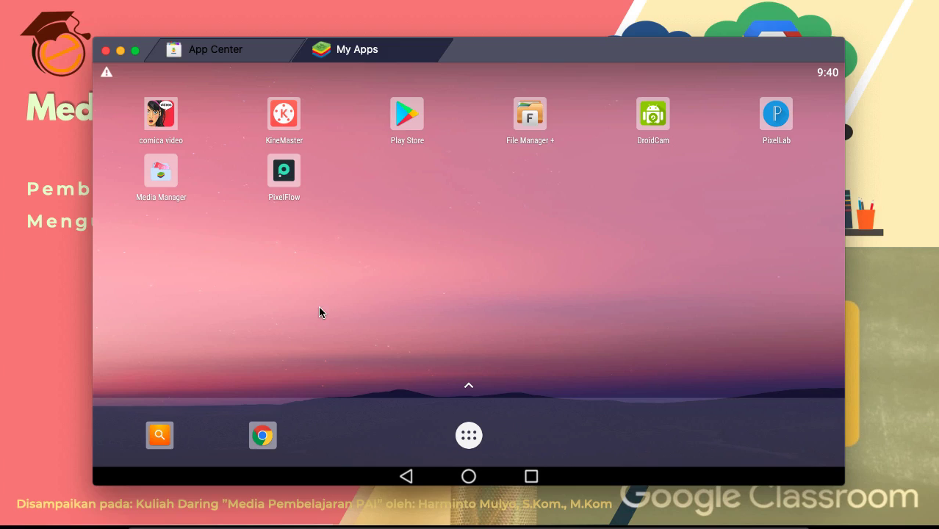
# Step: Launch Chrome and load classroom.google.com, reaching the Pilih akun account chooser
pyautogui.click(264, 437)
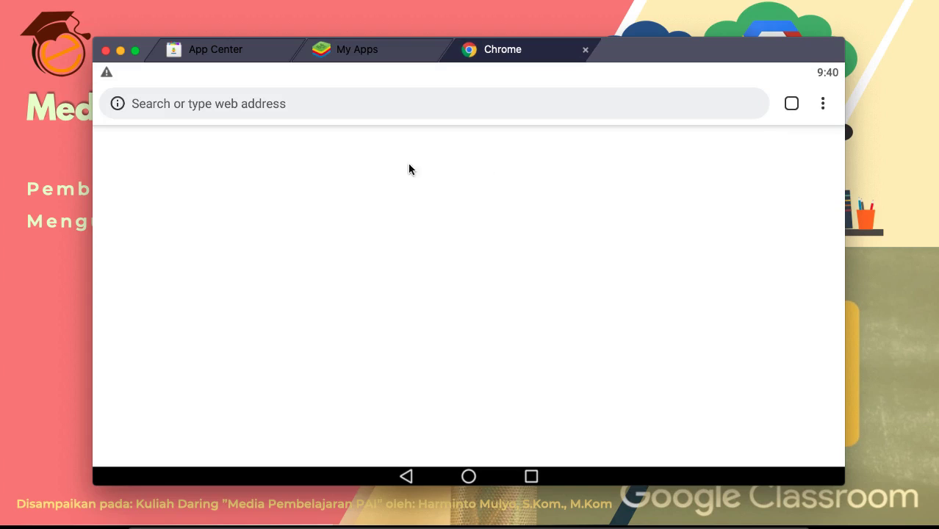
pyautogui.click(260, 104)
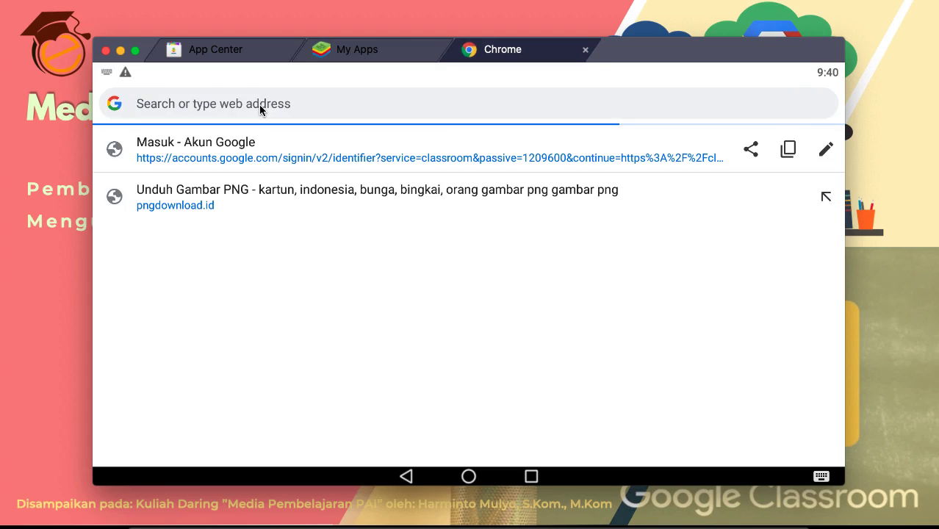
pyautogui.write('clas')
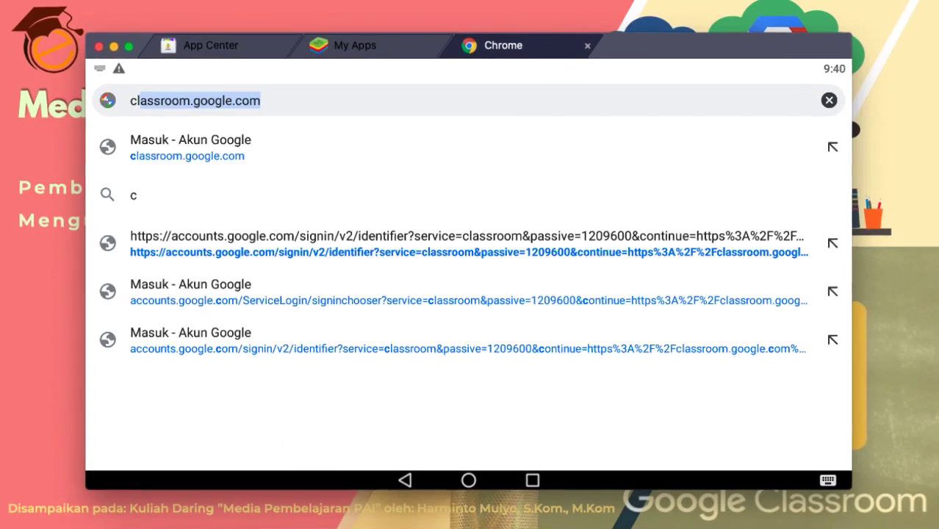
pyautogui.write('ss')
pyautogui.press('BackSpace')
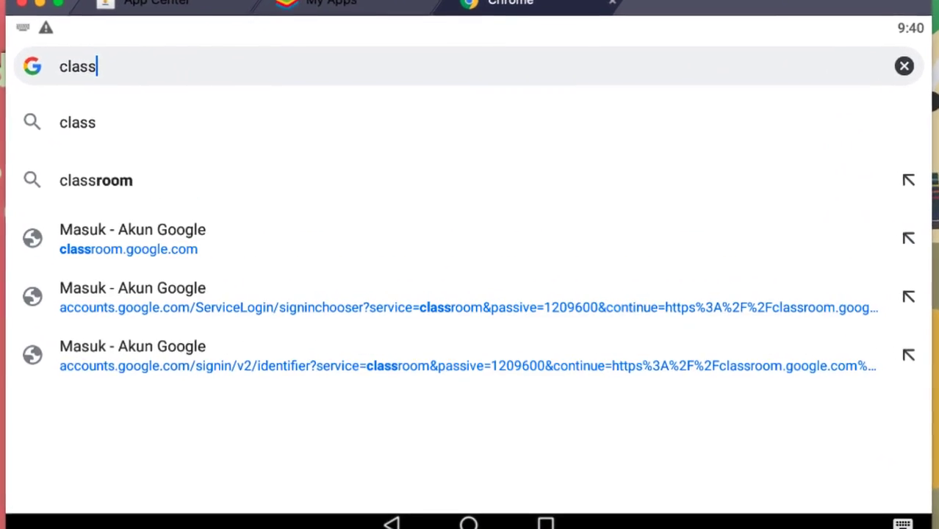
pyautogui.write('room')
pyautogui.press('Right')
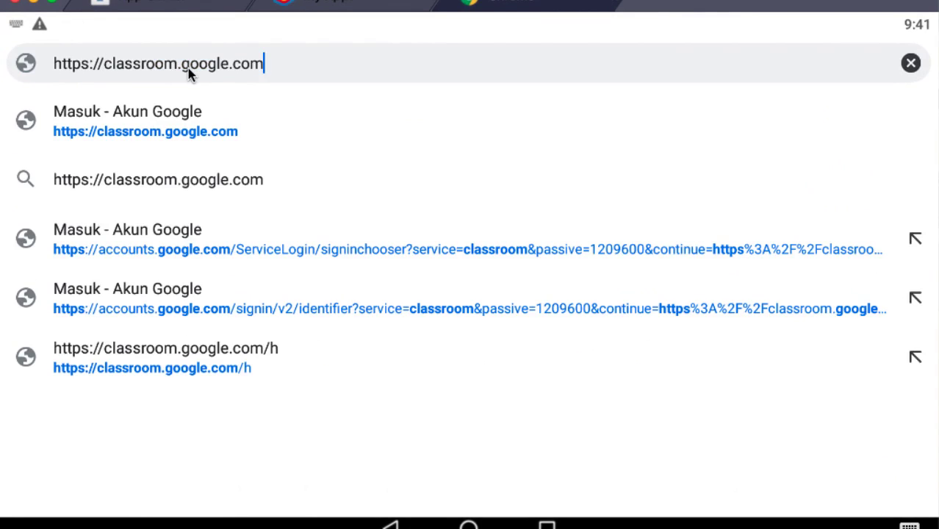
pyautogui.press('Return')
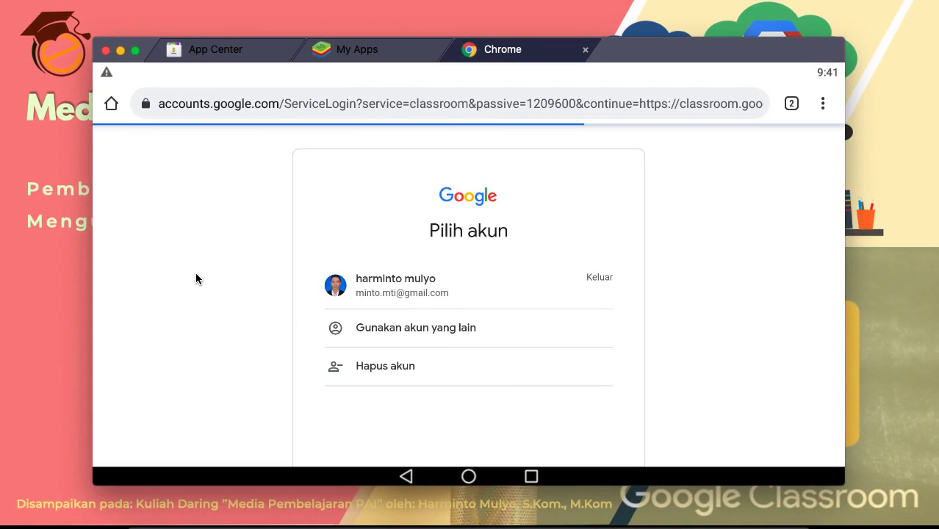
# Step: Choose the listed Google account on the Pilih akun page
pyautogui.scroll(-1, 229, 278)
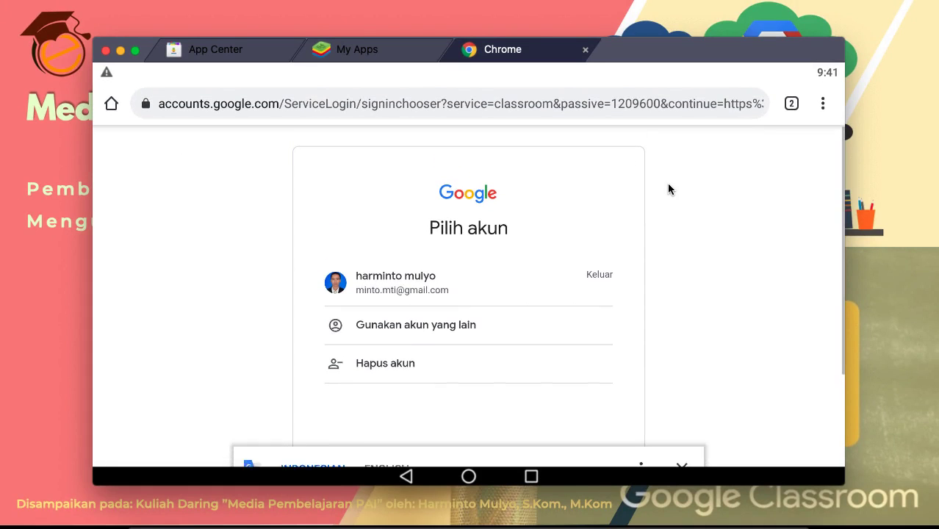
pyautogui.scroll(-1, 690, 200)
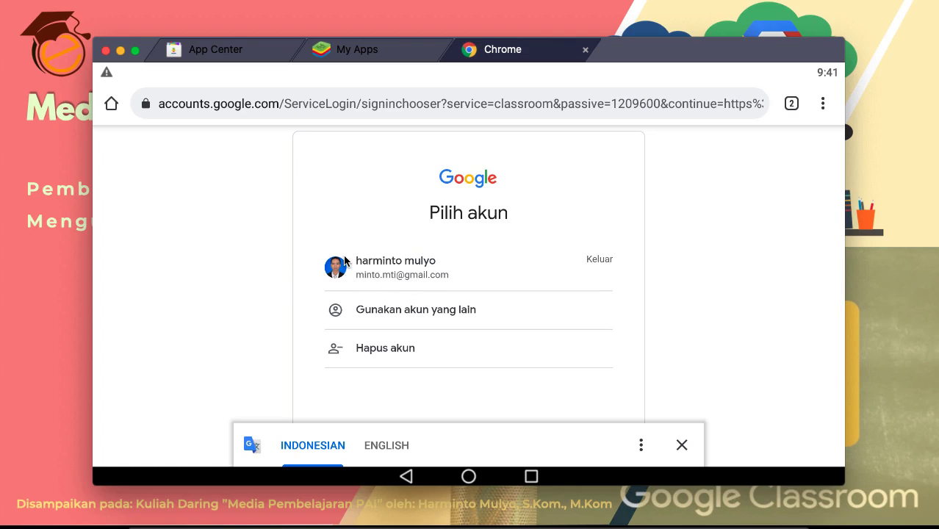
pyautogui.click(368, 272)
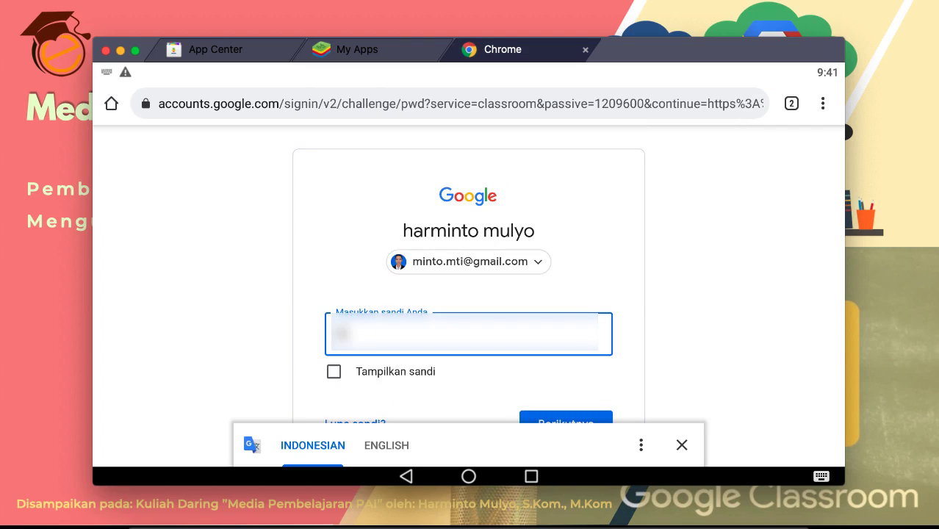
# Step: Enter the account password, resubmitting after the Sandi salah error until sign-in succeeds
pyautogui.write('aa')
pyautogui.press('BackSpace')
pyautogui.write('aaaa')
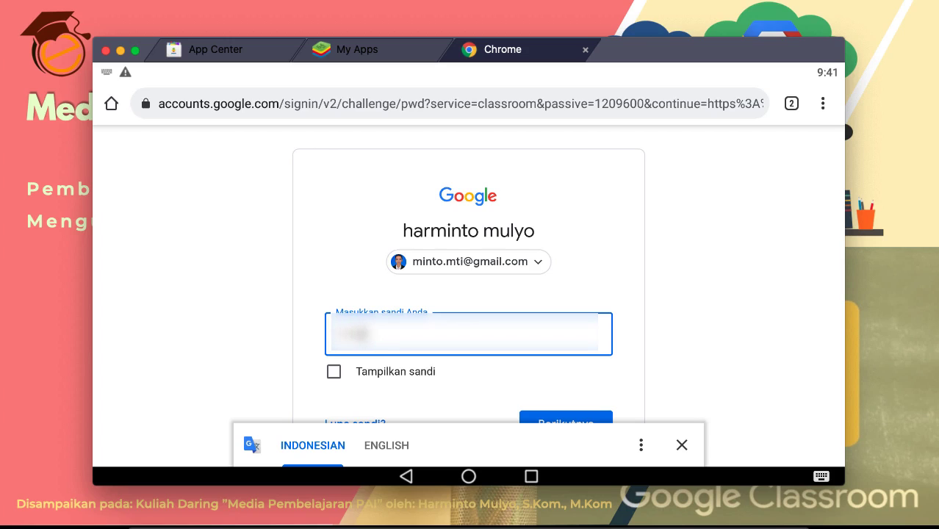
pyautogui.write('aaa')
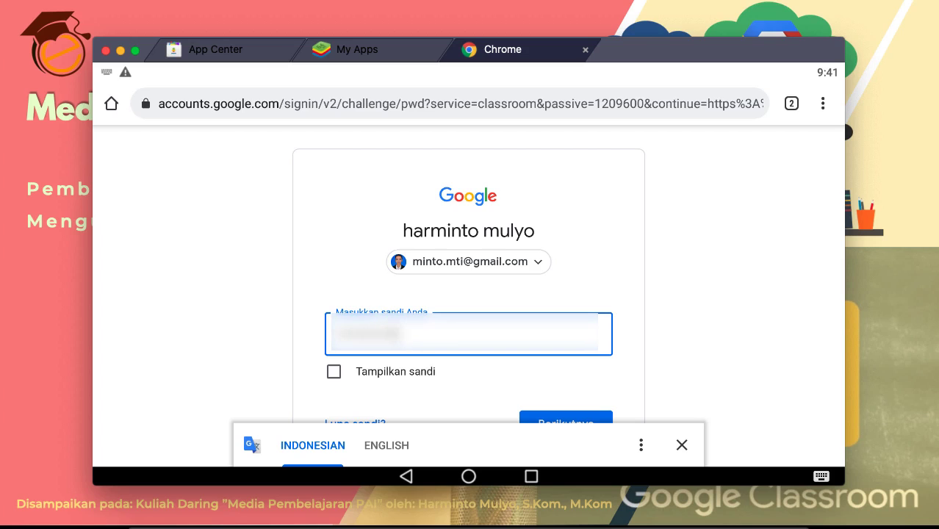
pyautogui.press('Return')
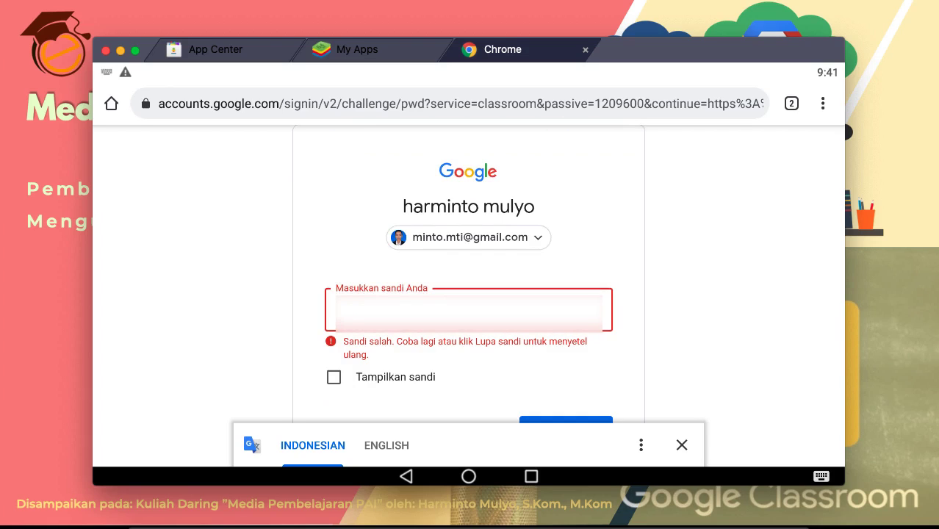
pyautogui.write('a******')
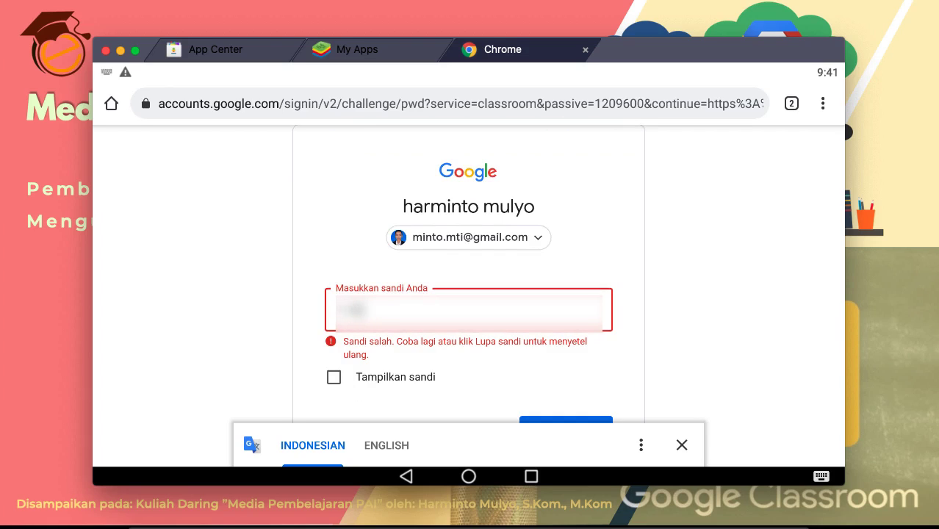
pyautogui.press('Return')
pyautogui.write('a******')
pyautogui.press('Return')
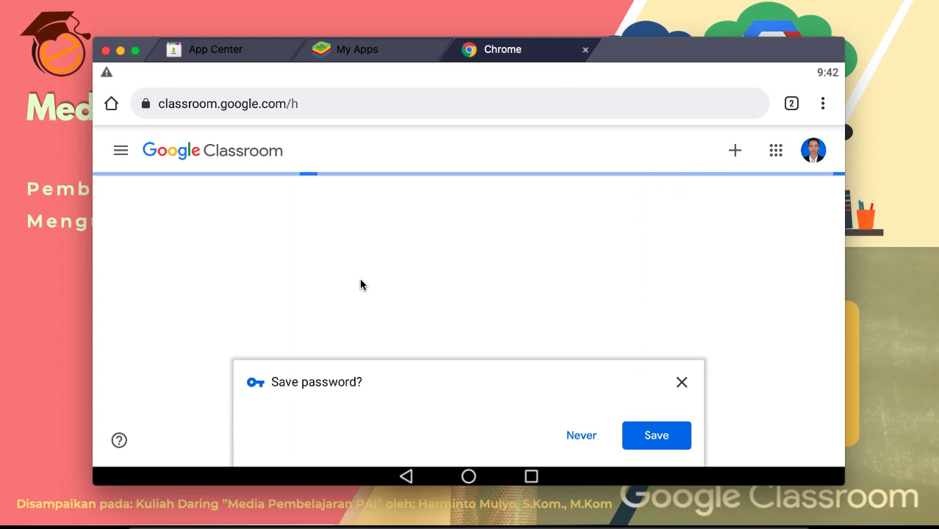
# Step: Decline saving the password with Never and scroll through the existing class cards
pyautogui.click(578, 436)
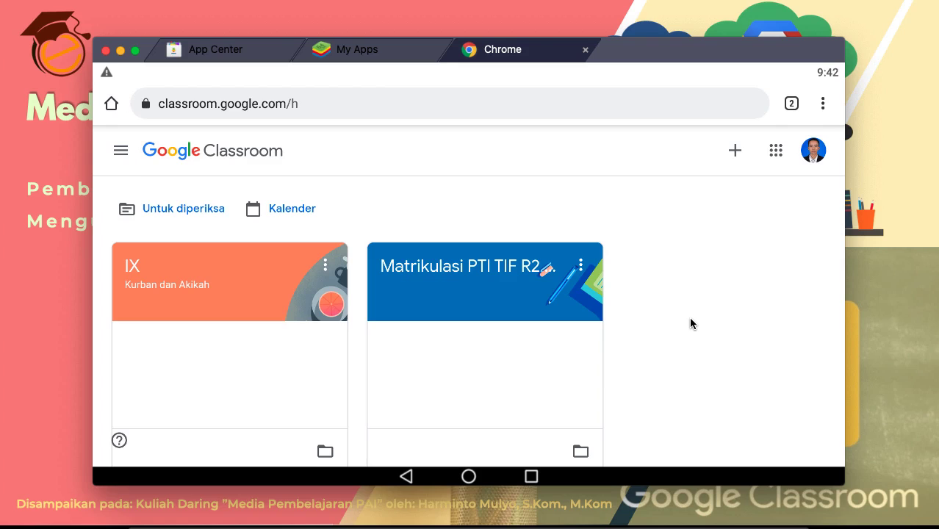
pyautogui.scroll(-3, 691, 324)
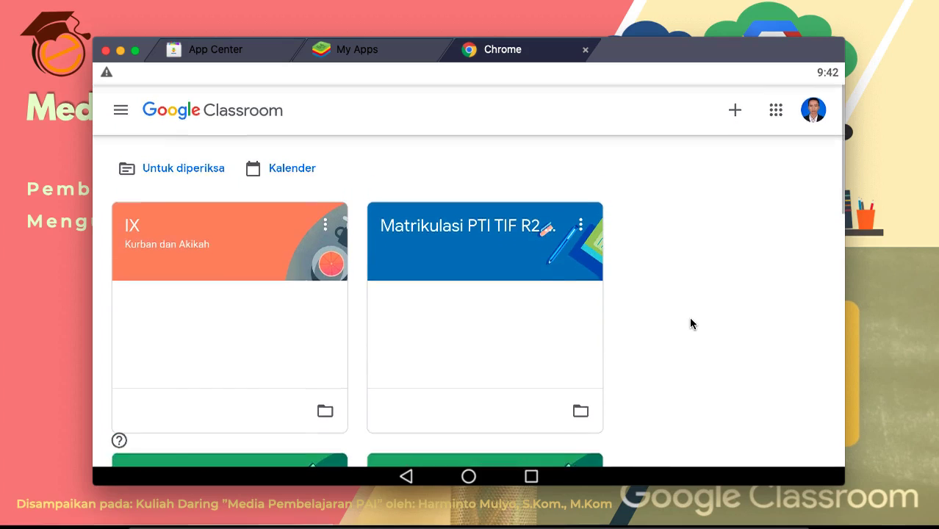
pyautogui.scroll(2, 690, 323)
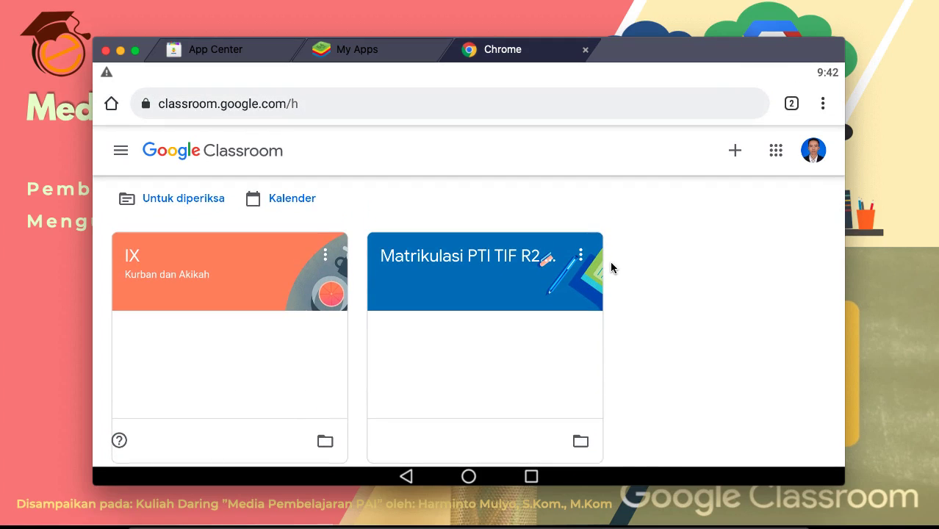
pyautogui.scroll(-3, 666, 291)
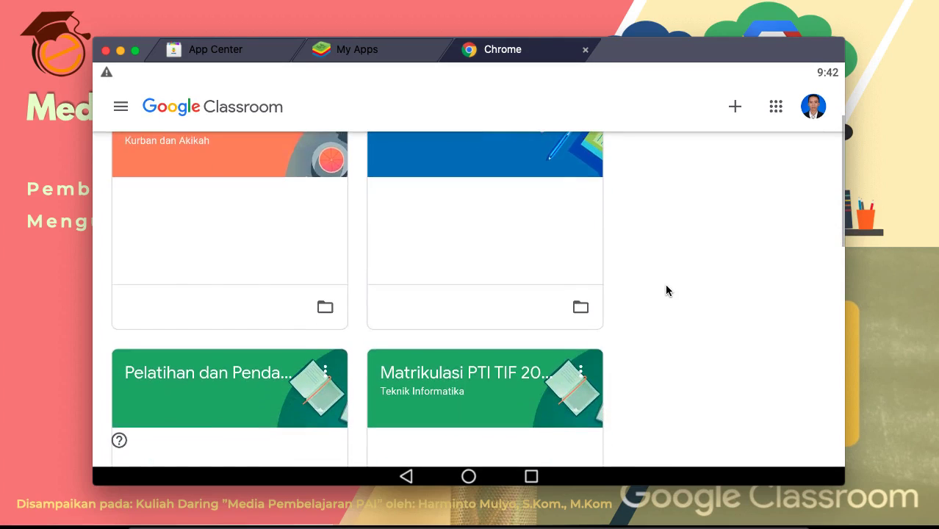
pyautogui.scroll(-5, 667, 290)
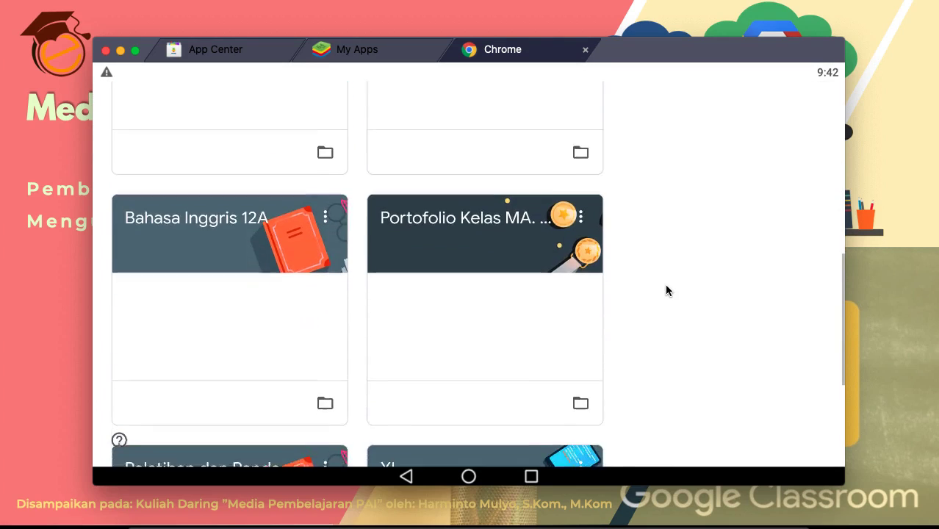
pyautogui.scroll(8, 666, 290)
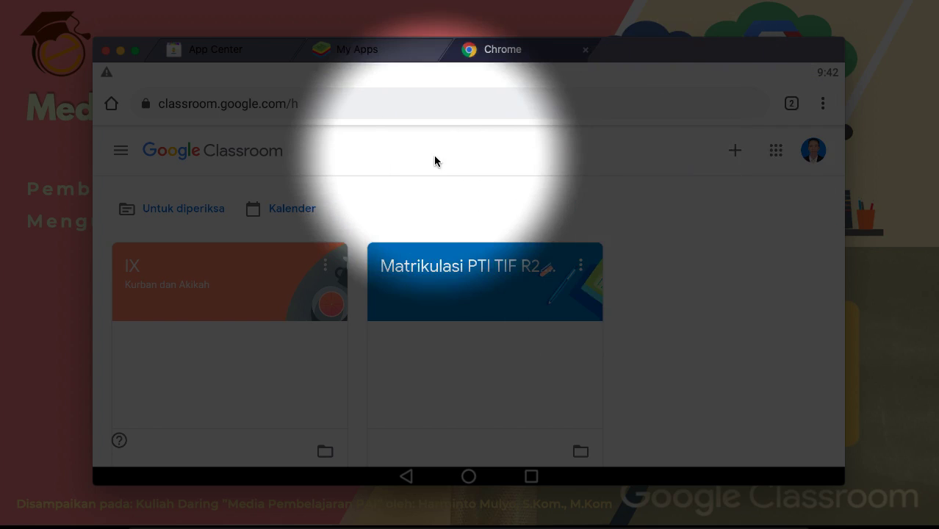
# Step: Choose Buat kelas from the + menu, bringing up the school-use notice
pyautogui.click(736, 153)
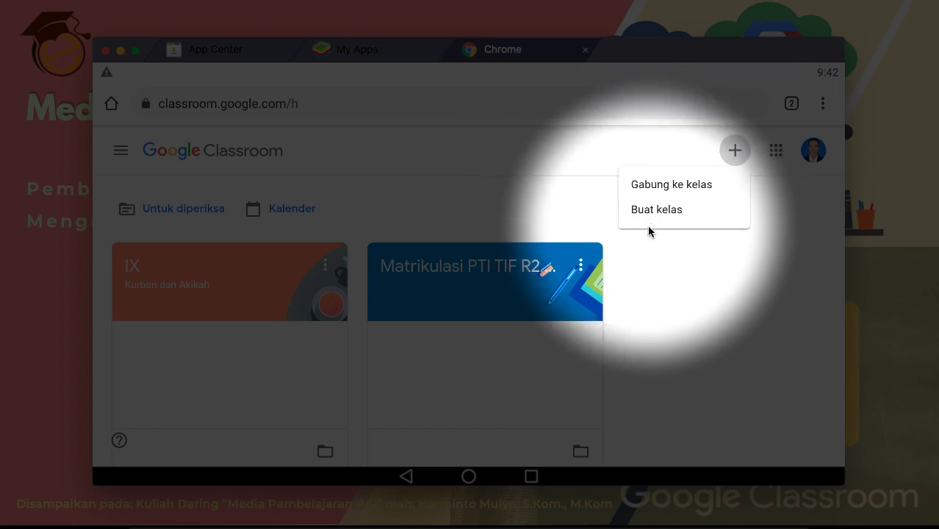
pyautogui.click(674, 284)
pyautogui.click(734, 153)
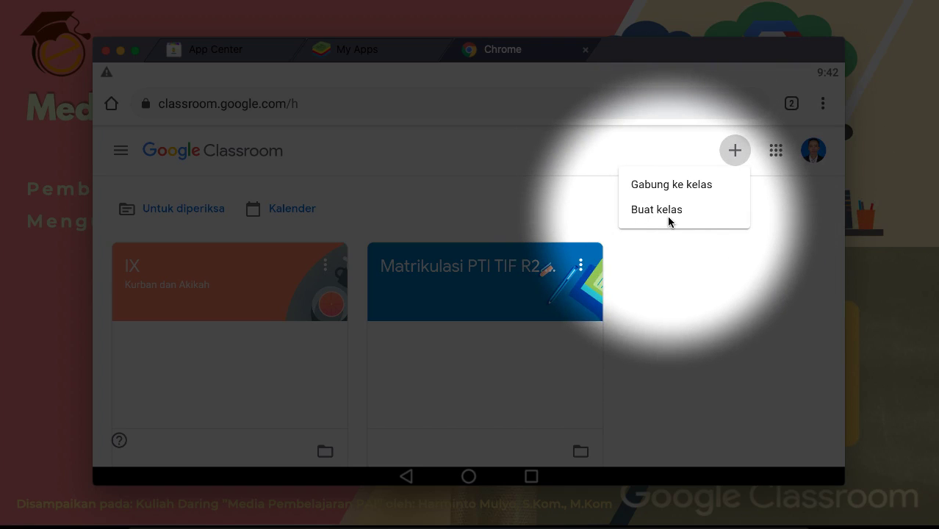
pyautogui.click(702, 254)
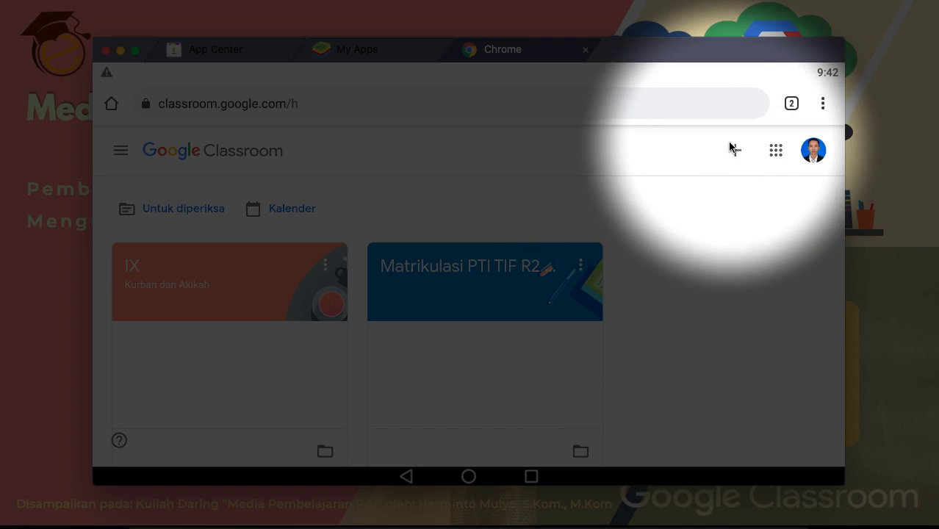
pyautogui.click(731, 150)
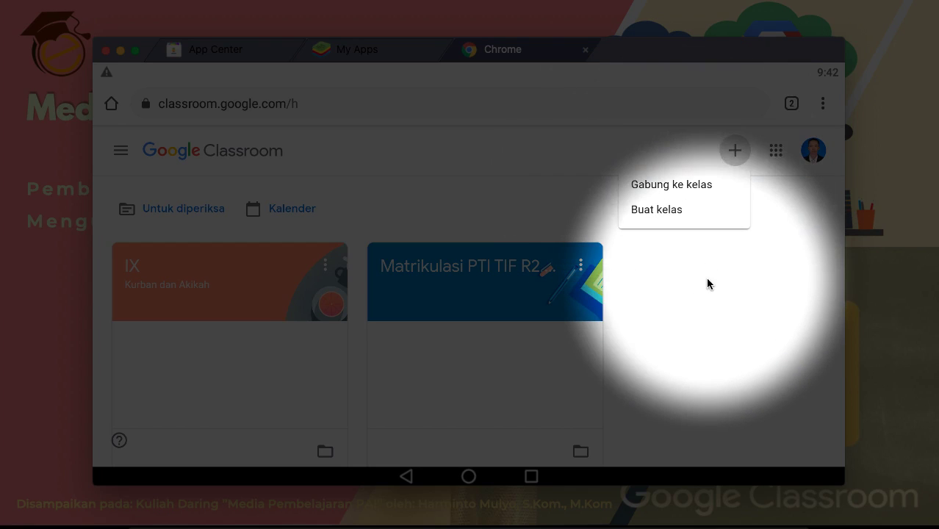
pyautogui.click(705, 279)
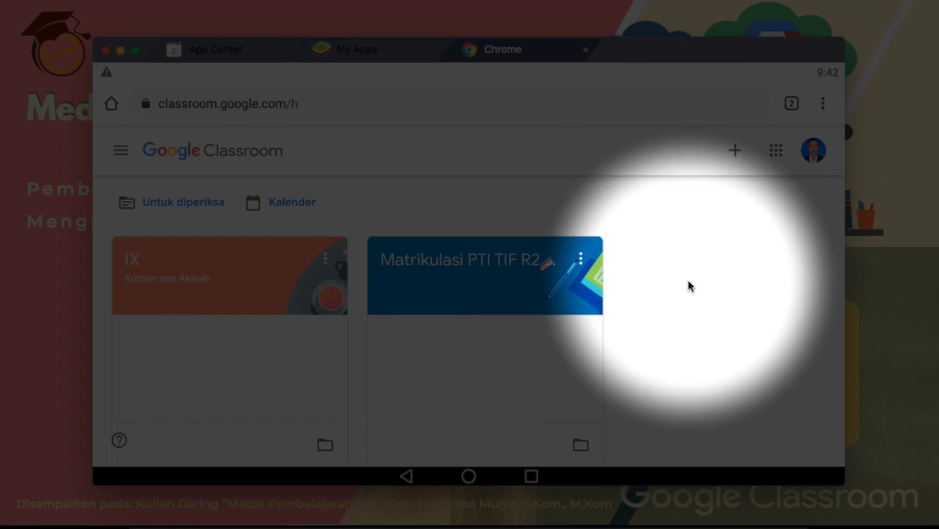
pyautogui.scroll(-1, 688, 285)
pyautogui.scroll(1, 689, 286)
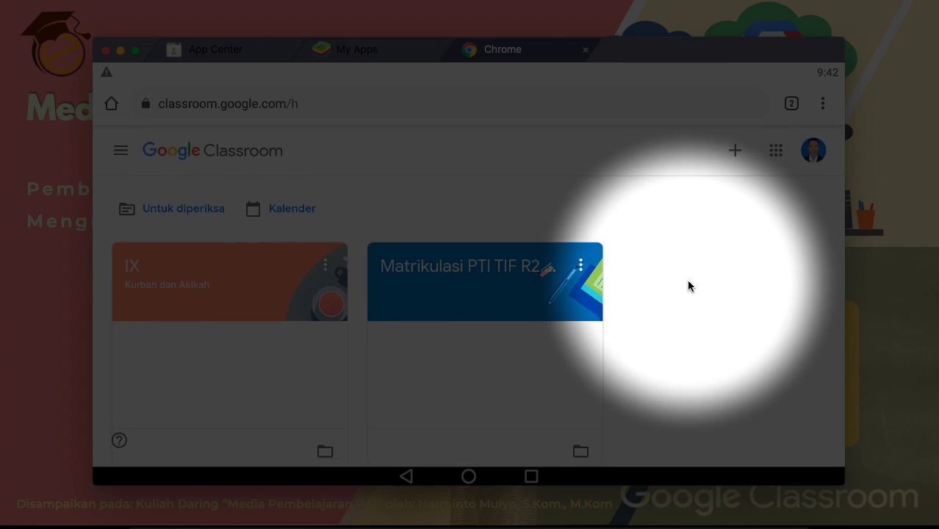
pyautogui.scroll(-1, 688, 286)
pyautogui.scroll(1, 688, 286)
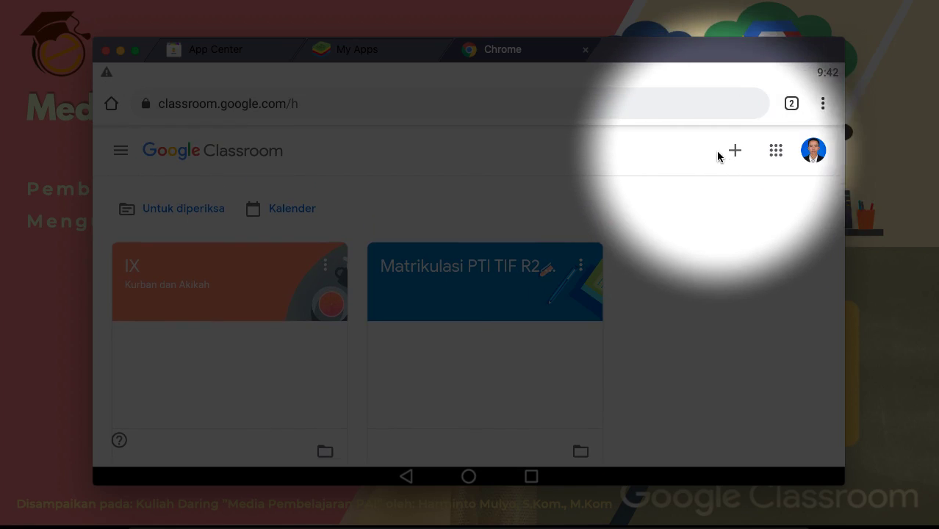
pyautogui.click(735, 152)
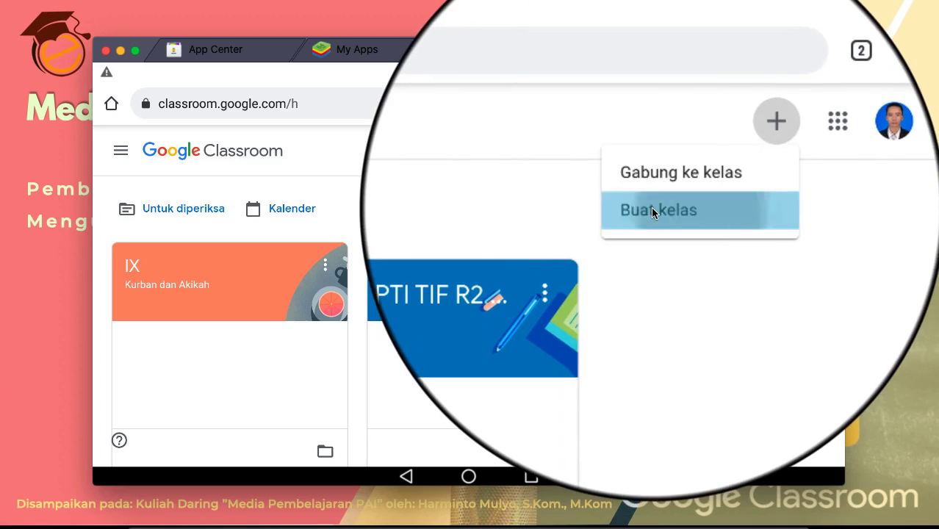
pyautogui.click(651, 209)
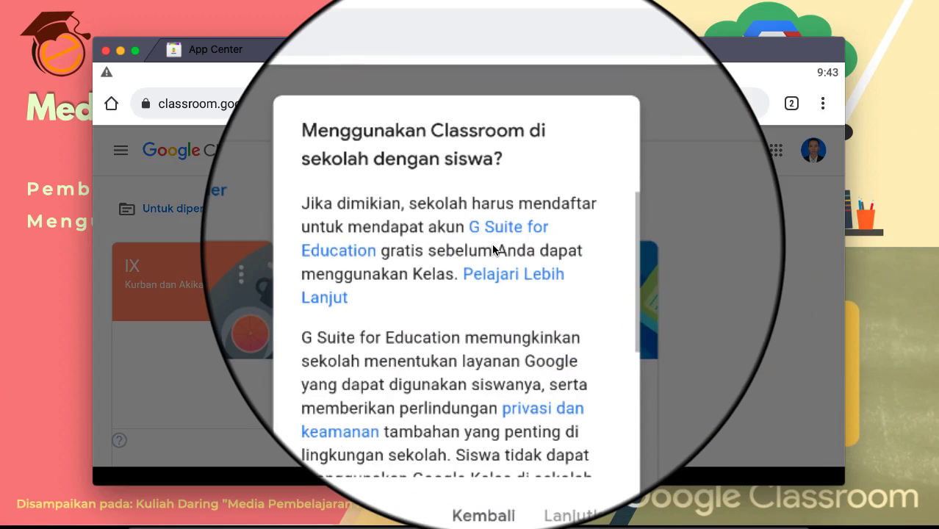
# Step: Tick the 'Saya telah membaca…' acknowledgement and continue with Lanjutkan to the class form
pyautogui.scroll(-5, 493, 250)
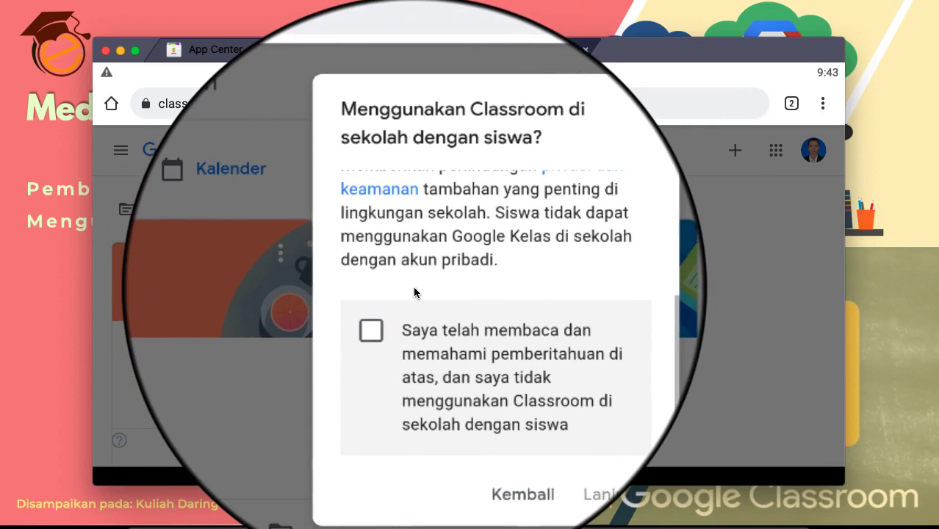
pyautogui.scroll(2, 441, 268)
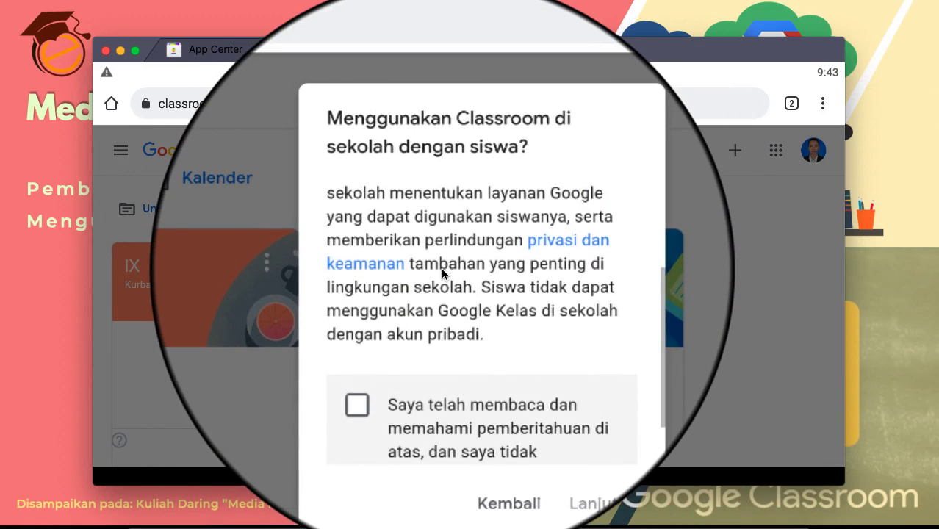
pyautogui.scroll(3, 441, 246)
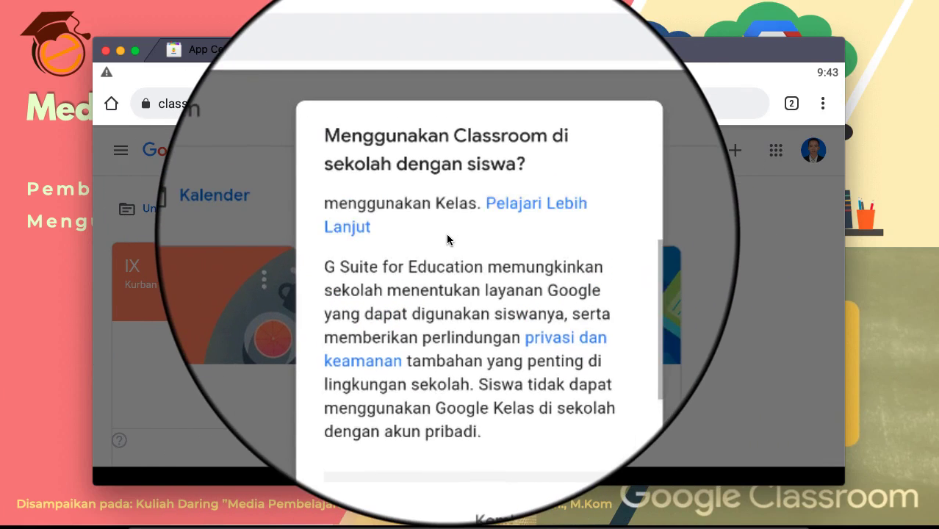
pyautogui.scroll(-5, 447, 236)
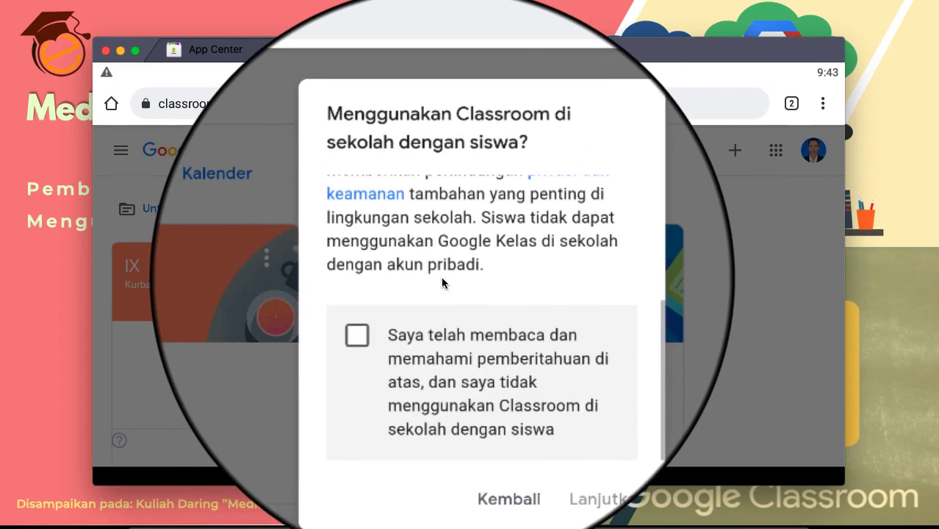
pyautogui.click(385, 319)
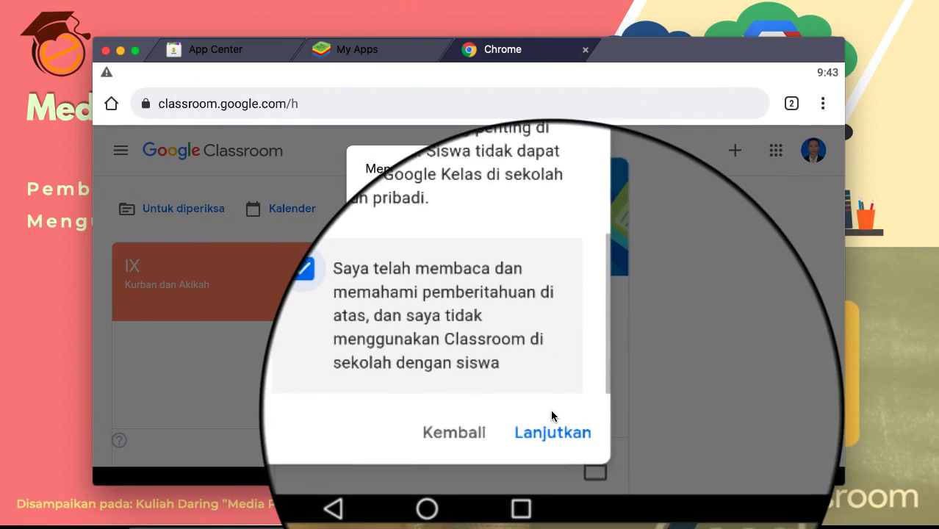
pyautogui.click(544, 427)
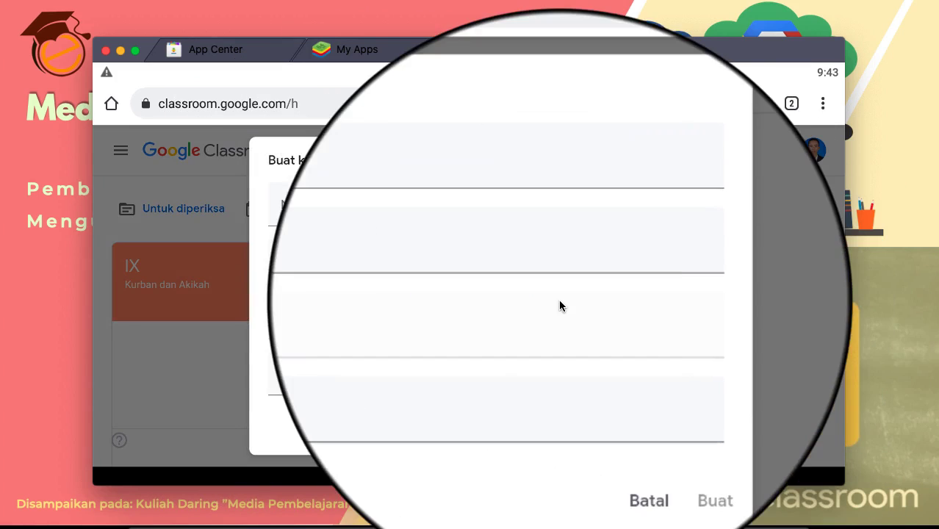
# Step: Enter 'Bahasa Indonesia' in the Nama kelas field
pyautogui.click(373, 208)
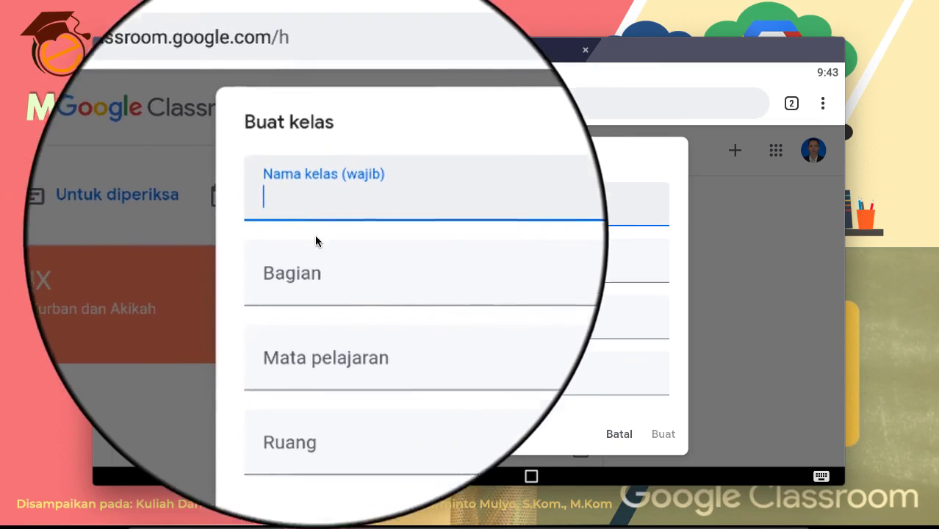
pyautogui.click(357, 330)
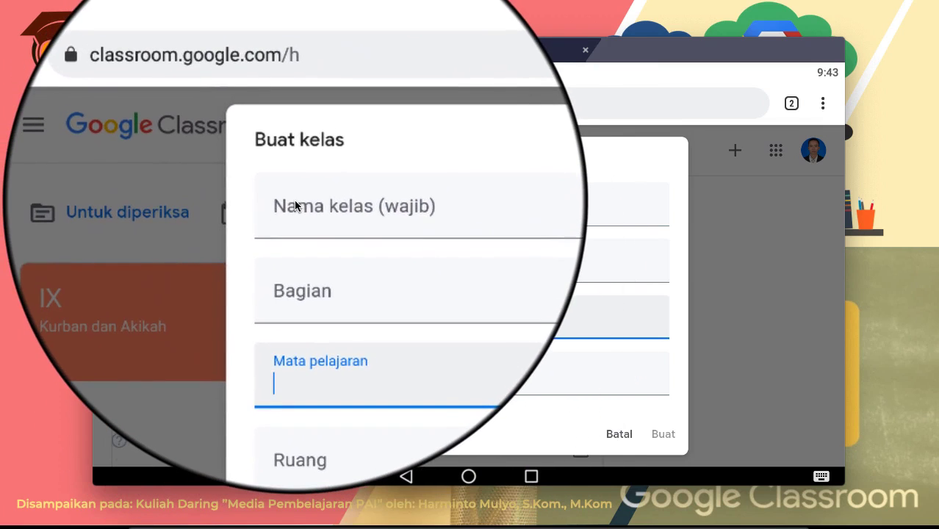
pyautogui.click(294, 200)
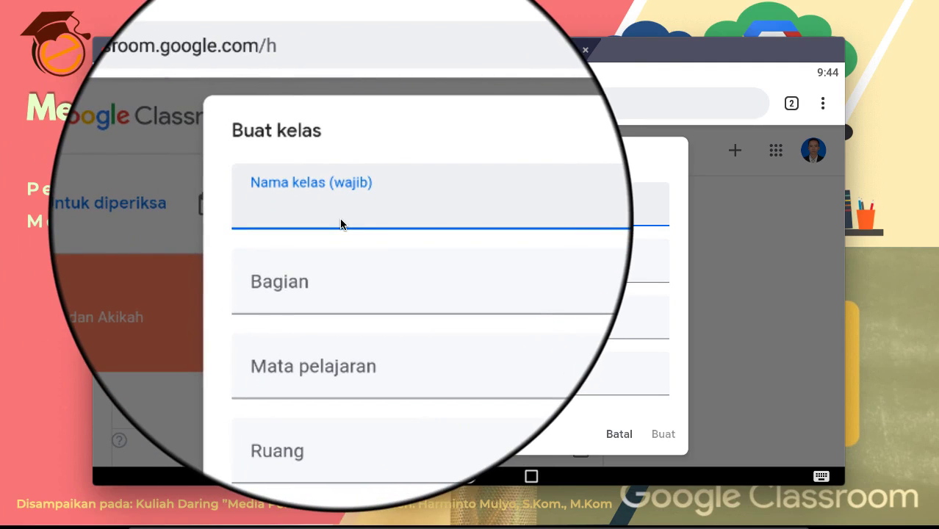
pyautogui.write('Bahasa Ind')
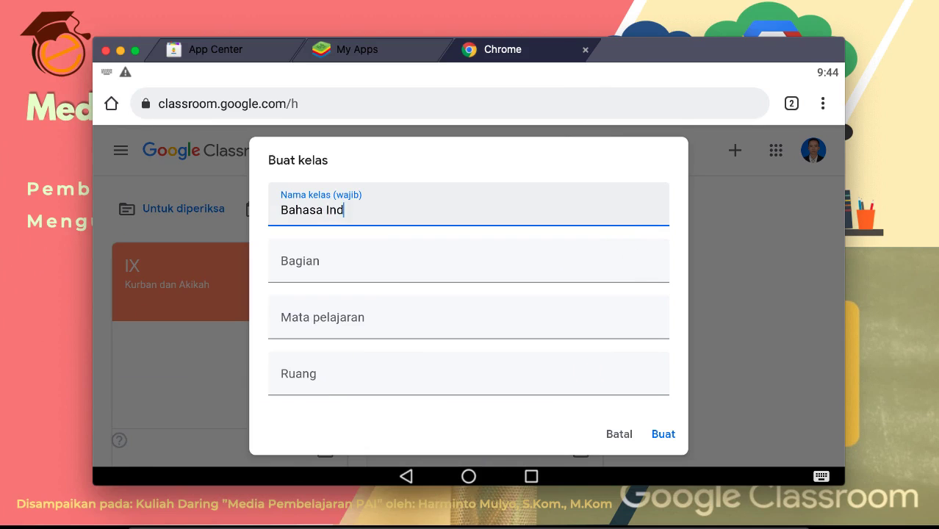
pyautogui.write('onesia')
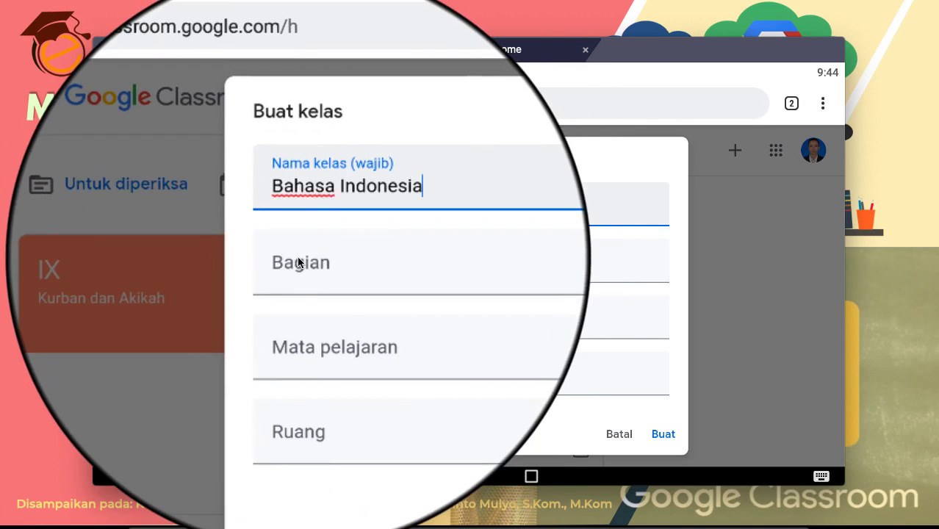
# Step: Leave Bagian, Mata pelajaran and Ruang empty and create the class with Buat
pyautogui.click(297, 263)
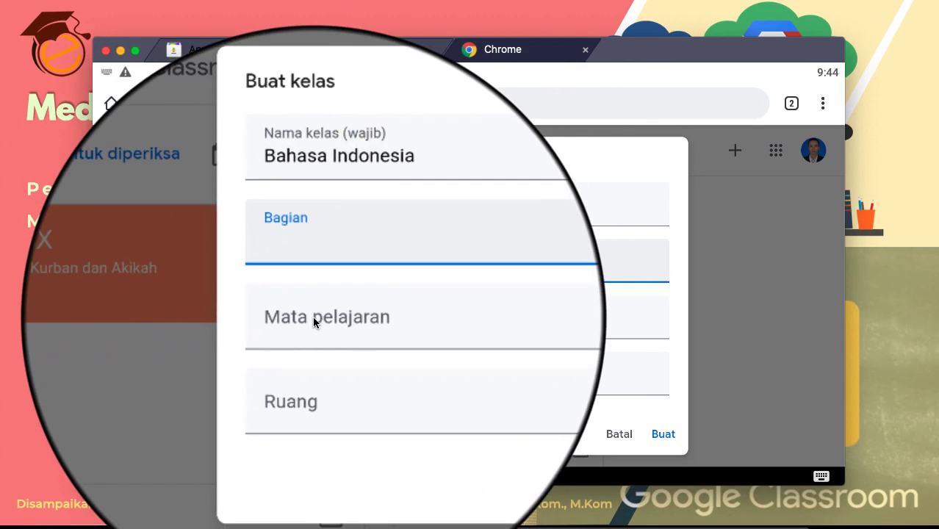
pyautogui.click(312, 318)
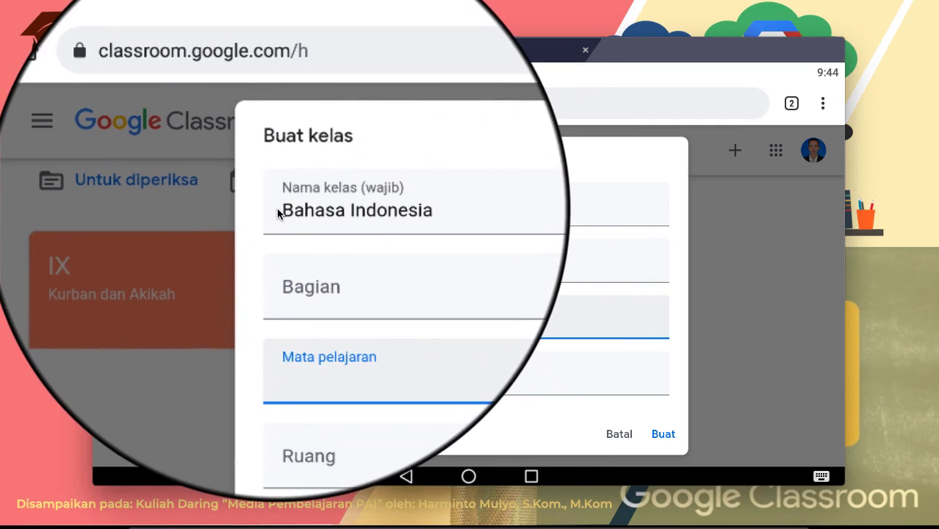
pyautogui.click(383, 215)
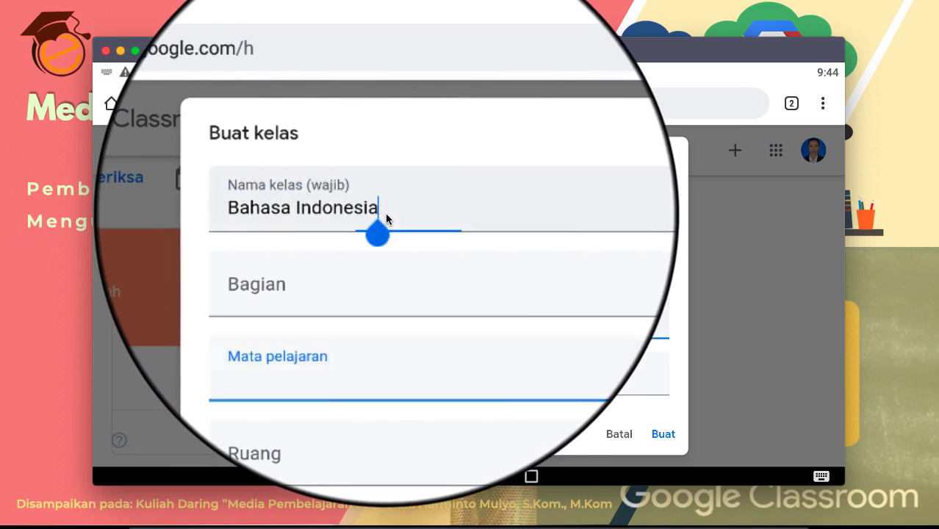
pyautogui.click(309, 377)
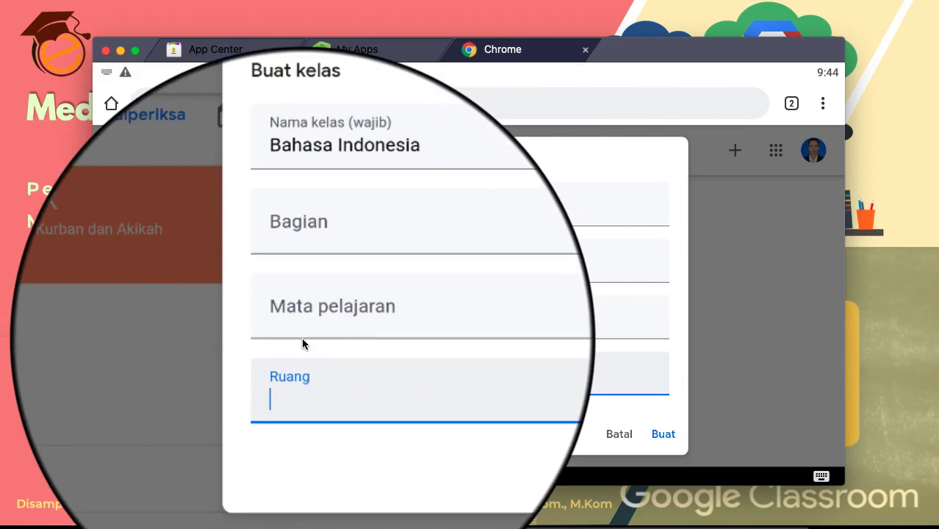
pyautogui.click(310, 321)
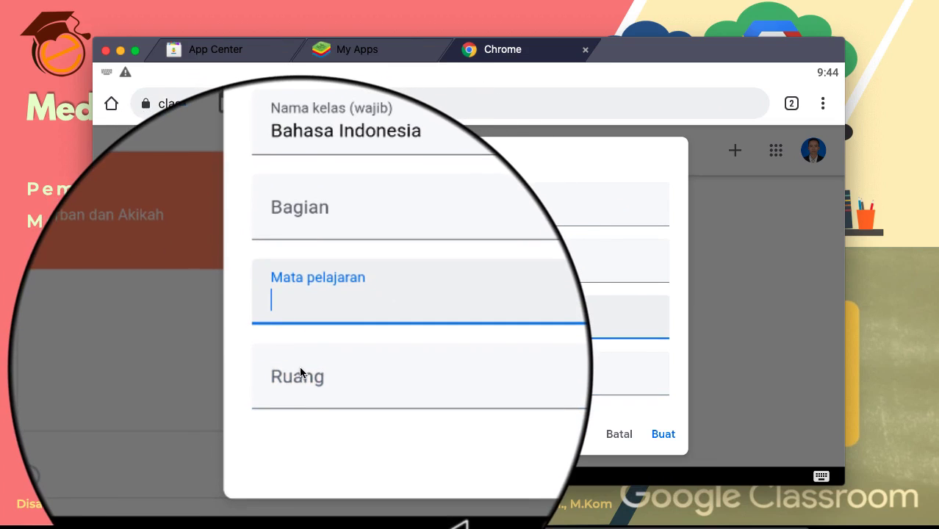
pyautogui.click(300, 372)
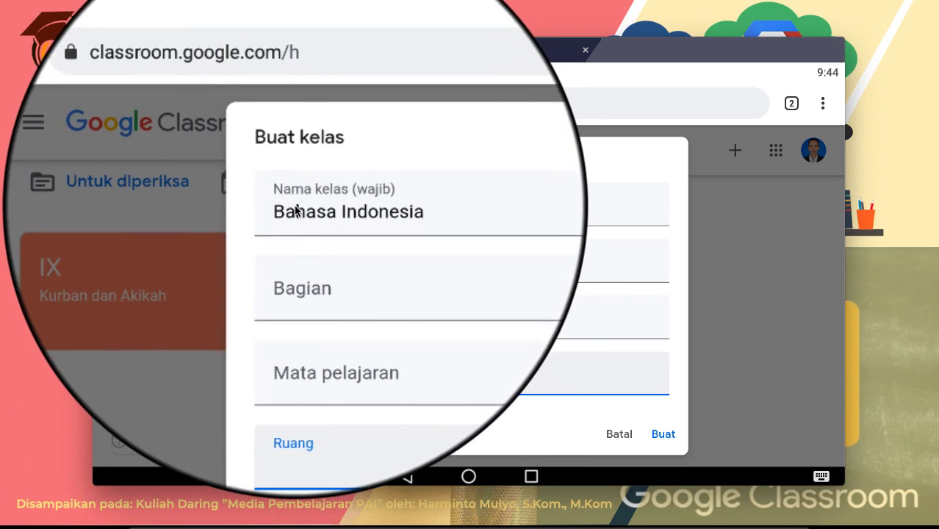
pyautogui.click(294, 211)
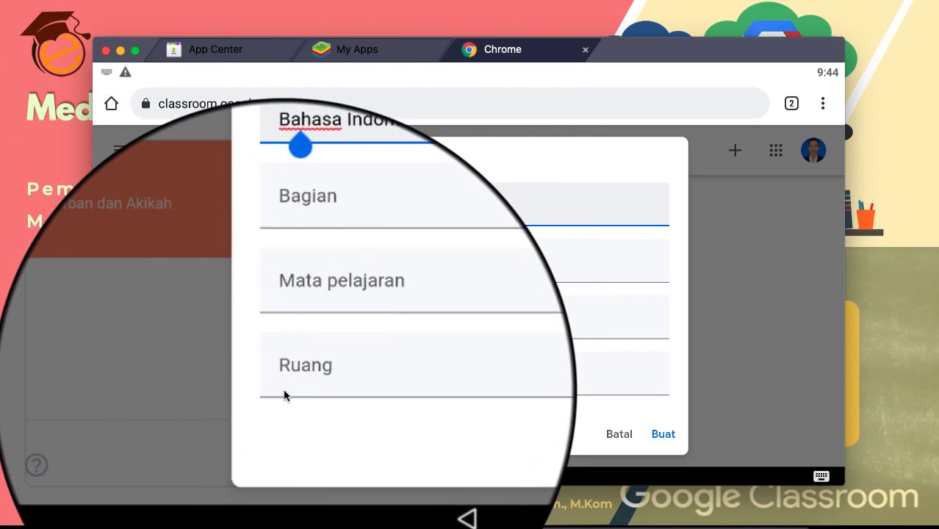
pyautogui.click(294, 391)
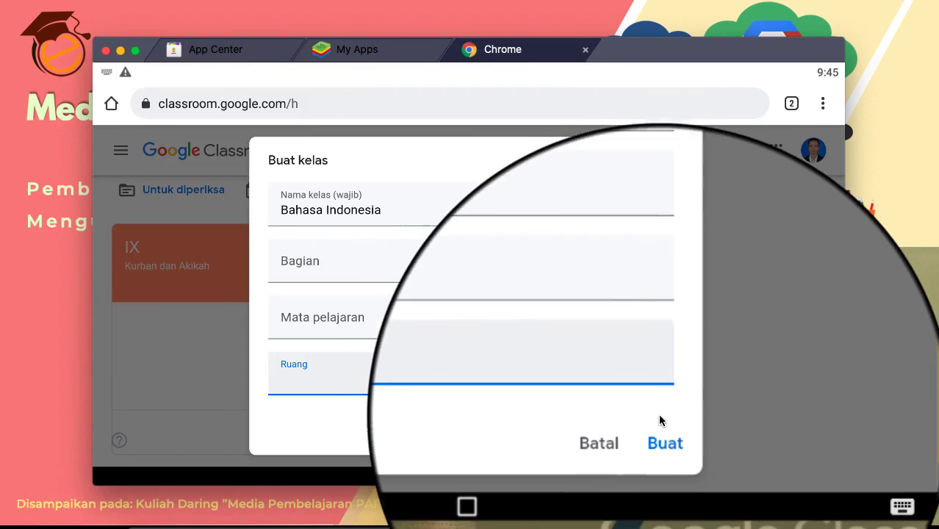
pyautogui.click(670, 437)
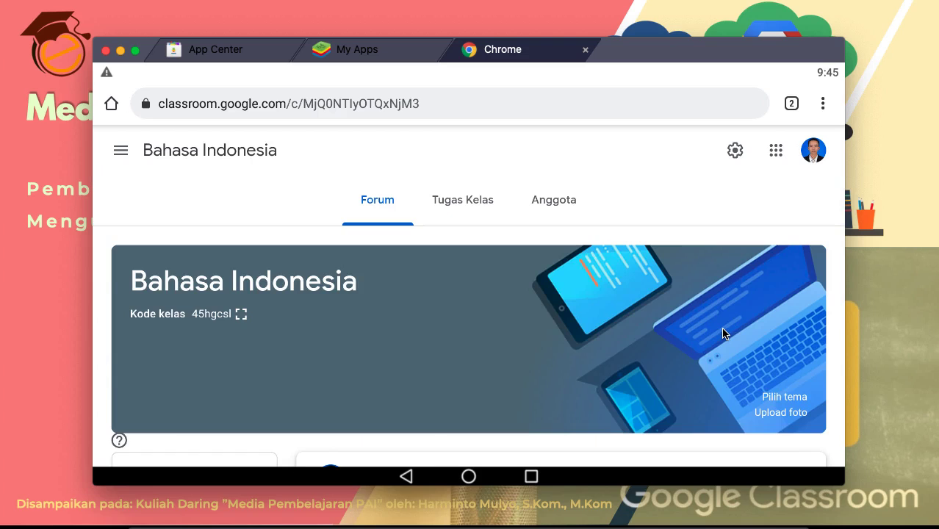
# Step: Look over the new class's Forum page, then switch to its Tugas Kelas page
pyautogui.scroll(-3, 436, 245)
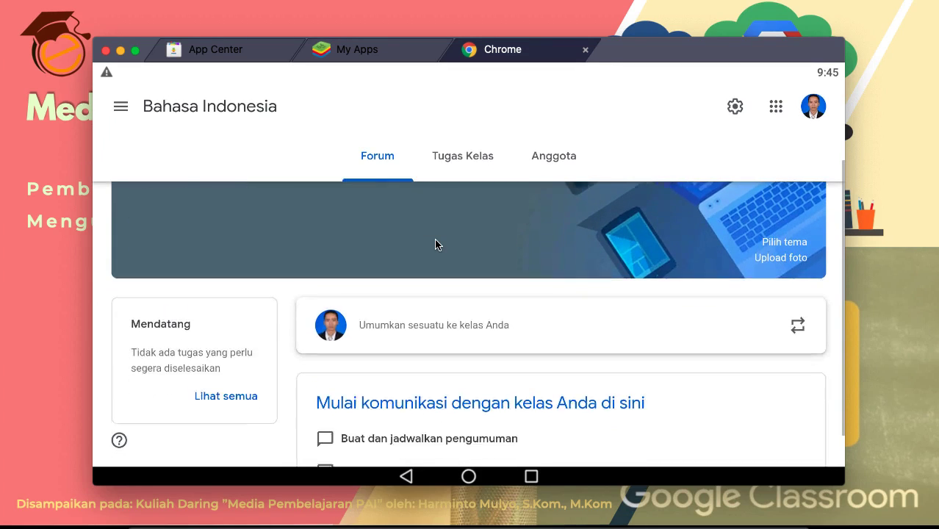
pyautogui.scroll(-1, 436, 245)
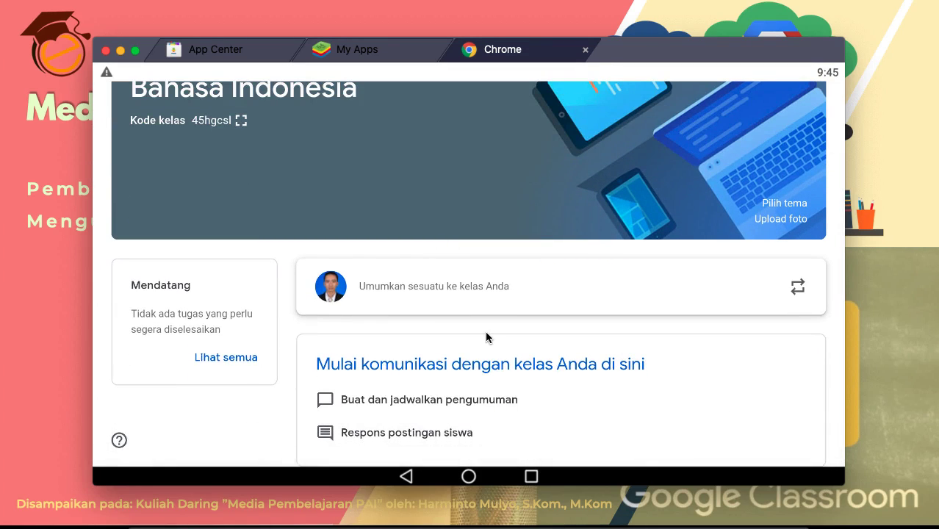
pyautogui.scroll(4, 486, 337)
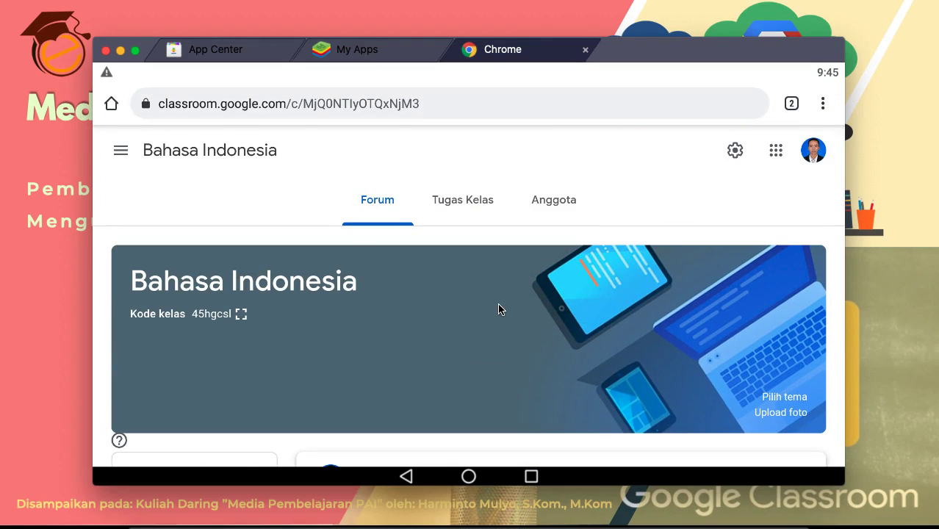
pyautogui.scroll(-3, 498, 309)
pyautogui.scroll(3, 498, 309)
pyautogui.click(450, 202)
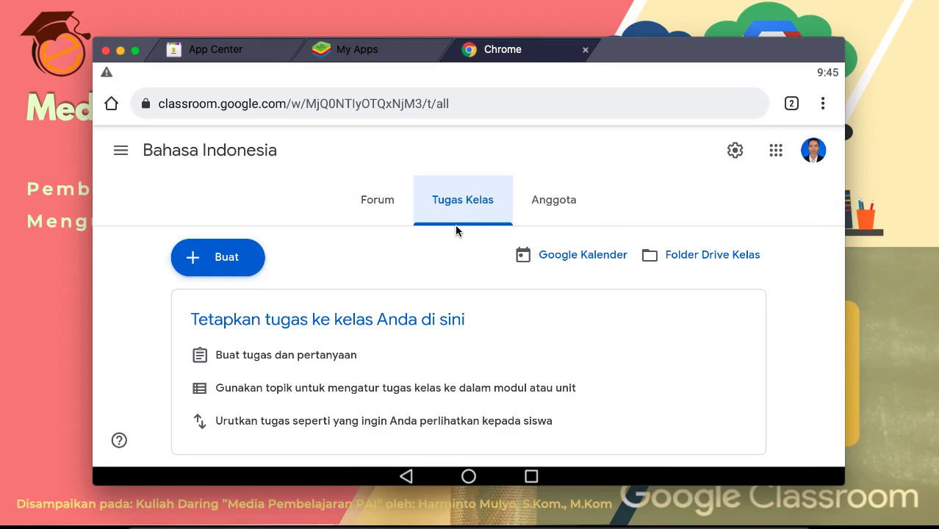
# Step: Add a topic named 'Pertemuan 1' through Buat > Topik
pyautogui.click(204, 269)
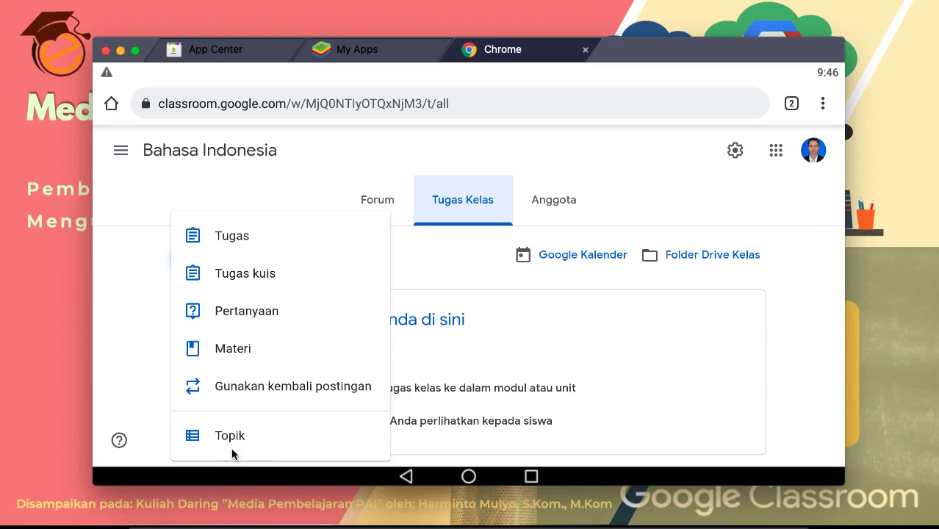
pyautogui.click(234, 438)
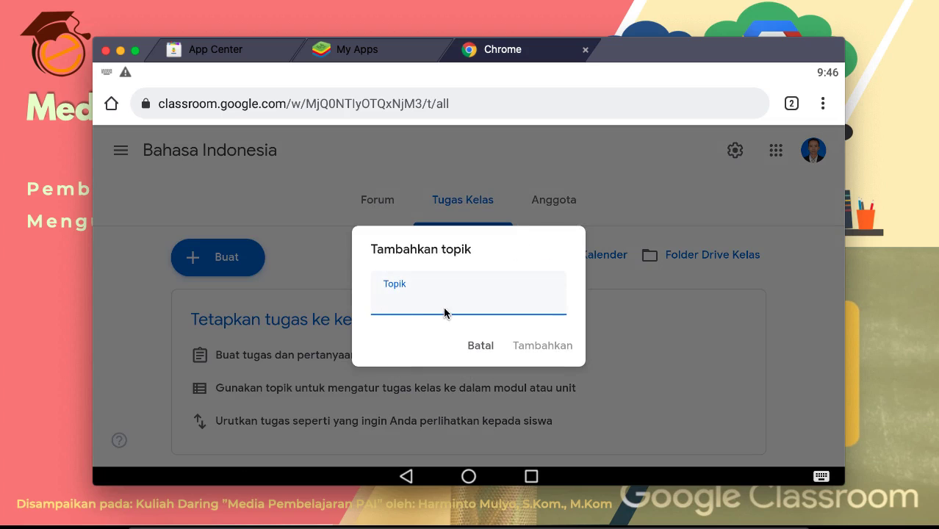
pyautogui.write('Pete')
pyautogui.press('BackSpace')
pyautogui.write('re')
pyautogui.press('BackSpace')
pyautogui.write('temuan 1')
pyautogui.click(536, 347)
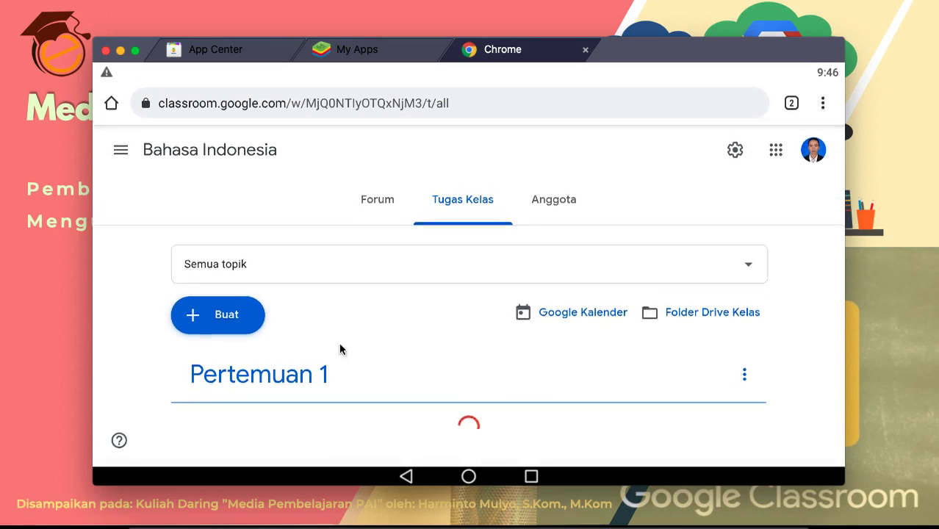
pyautogui.click(217, 323)
# Step: Add the 'Pertemuan 2' topic, check both topics, and return to the Forum page
pyautogui.click(225, 444)
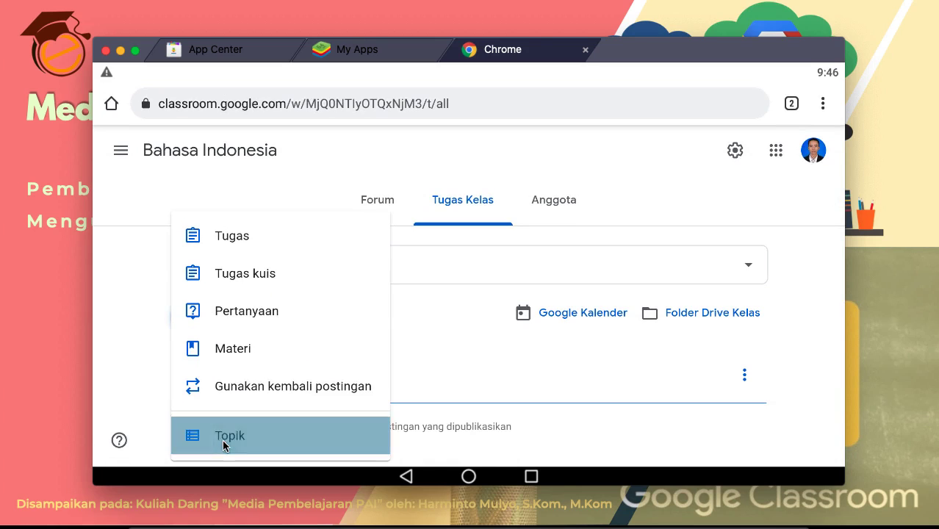
pyautogui.write('Pe')
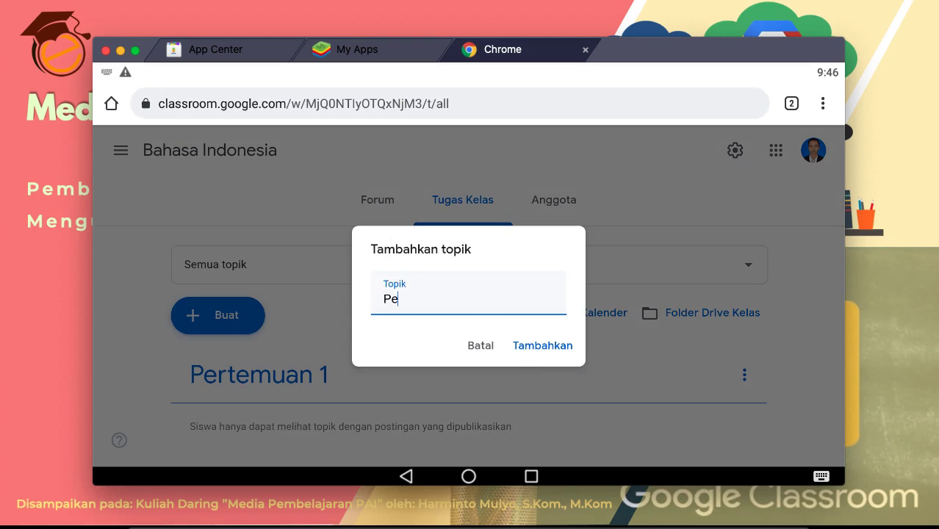
pyautogui.write('rtemuan 2')
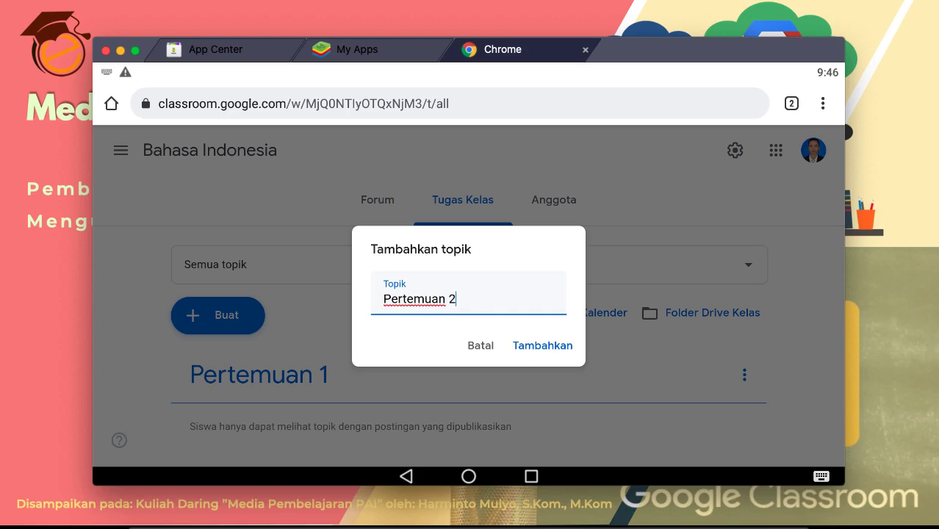
pyautogui.click(536, 344)
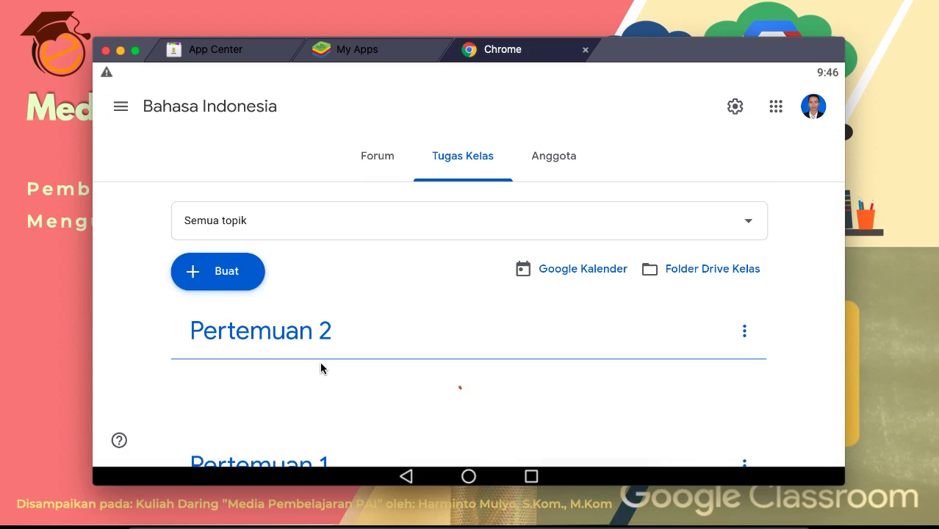
pyautogui.scroll(-2, 321, 368)
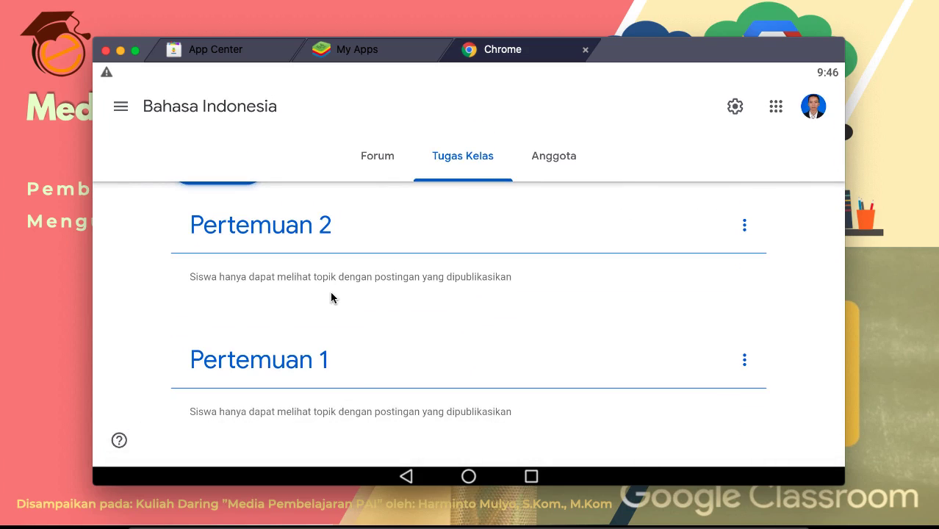
pyautogui.scroll(3, 347, 312)
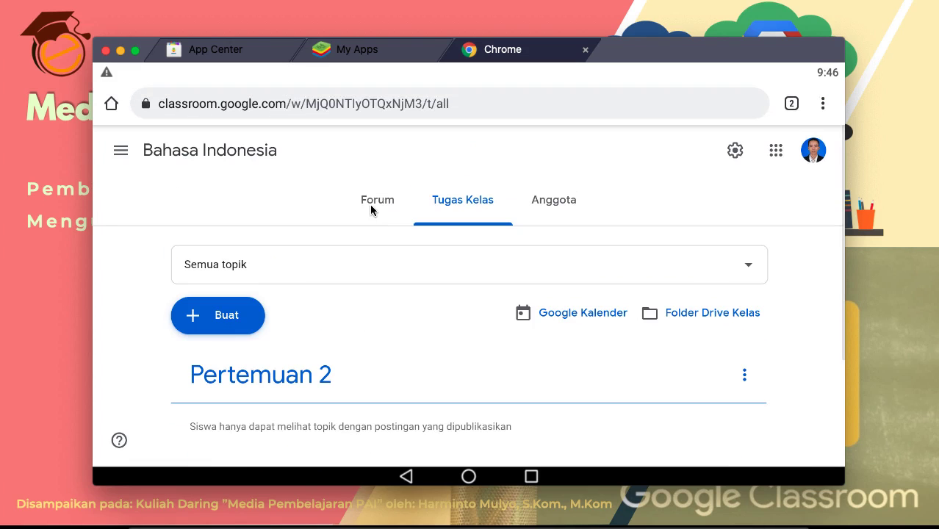
pyautogui.scroll(-1, 248, 365)
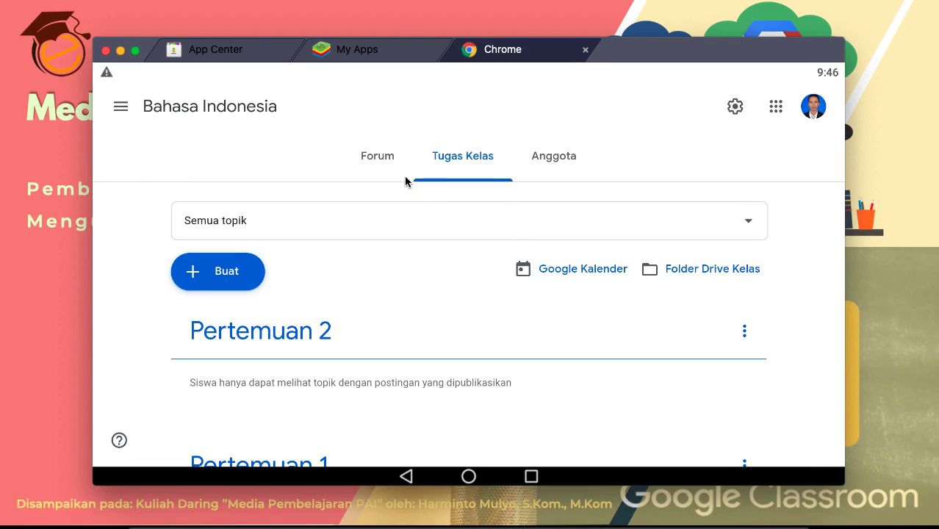
pyautogui.click(370, 155)
# Step: Expand the 'Umumkan sesuatu ke kelas Anda' announcement box on the Forum page
pyautogui.scroll(-3, 357, 328)
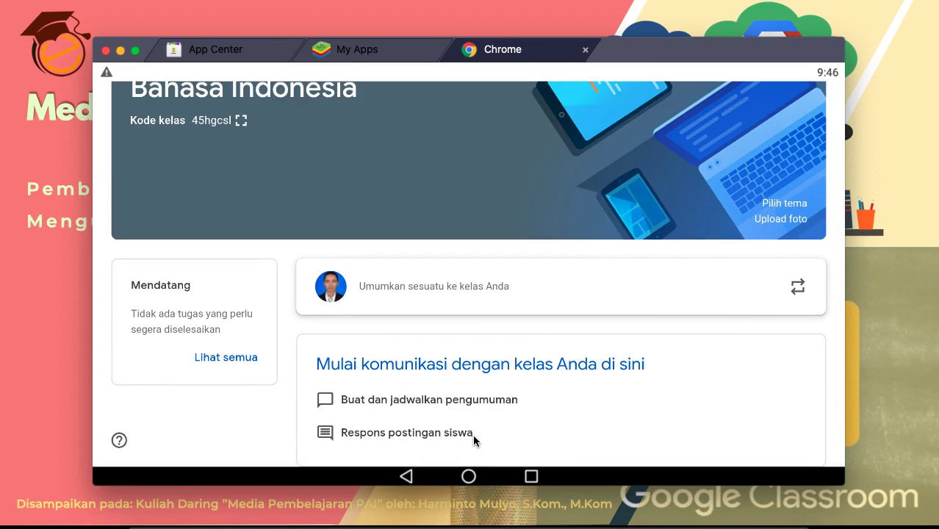
pyautogui.scroll(5, 438, 162)
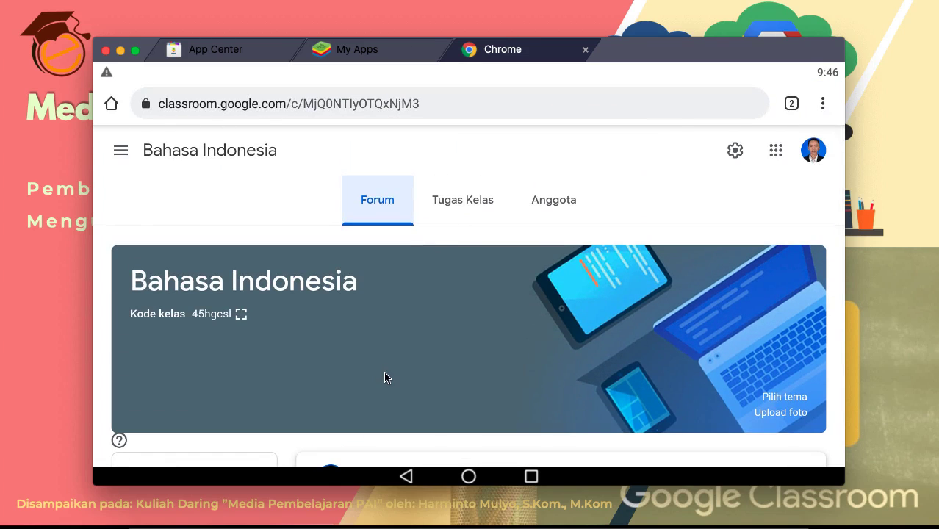
pyautogui.scroll(-2, 386, 377)
pyautogui.scroll(-3, 385, 377)
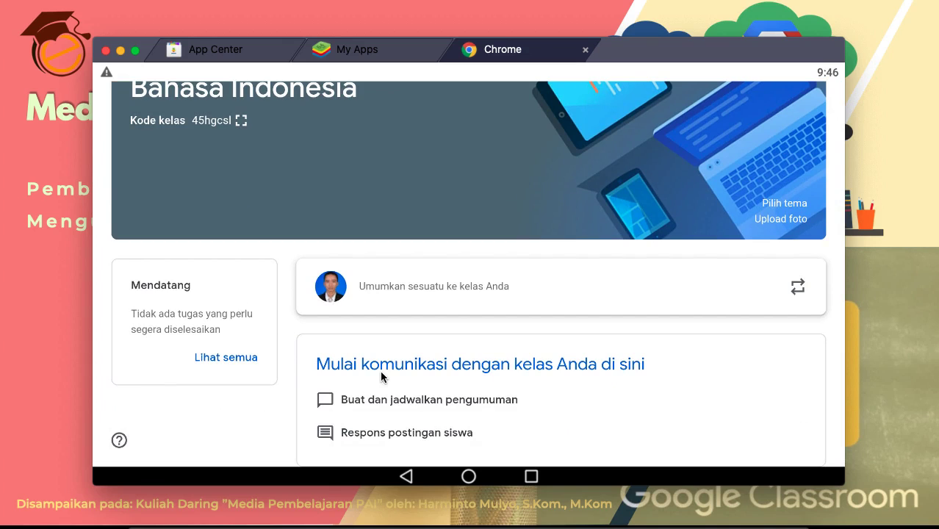
pyautogui.click(379, 286)
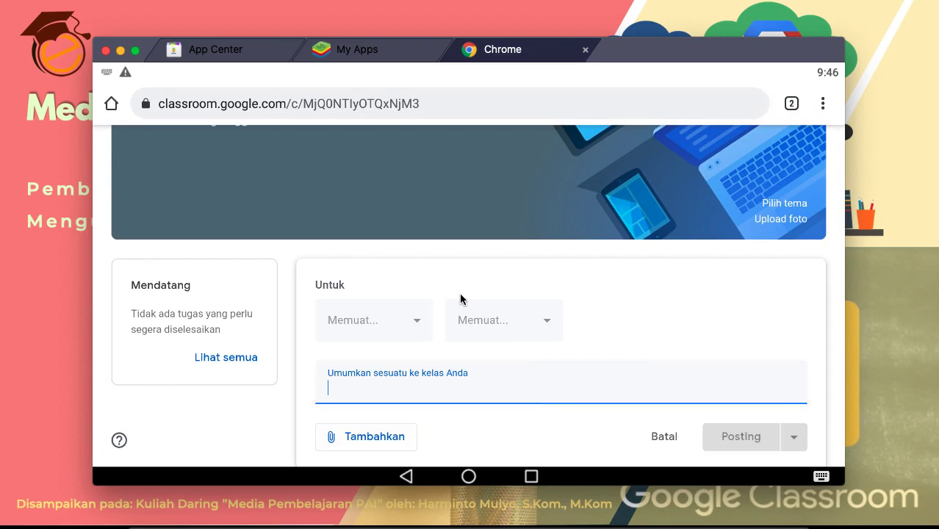
# Step: Post the announcement 'Silahkan membaca materi pertemuan 1' to the class Forum
pyautogui.scroll(-2, 681, 331)
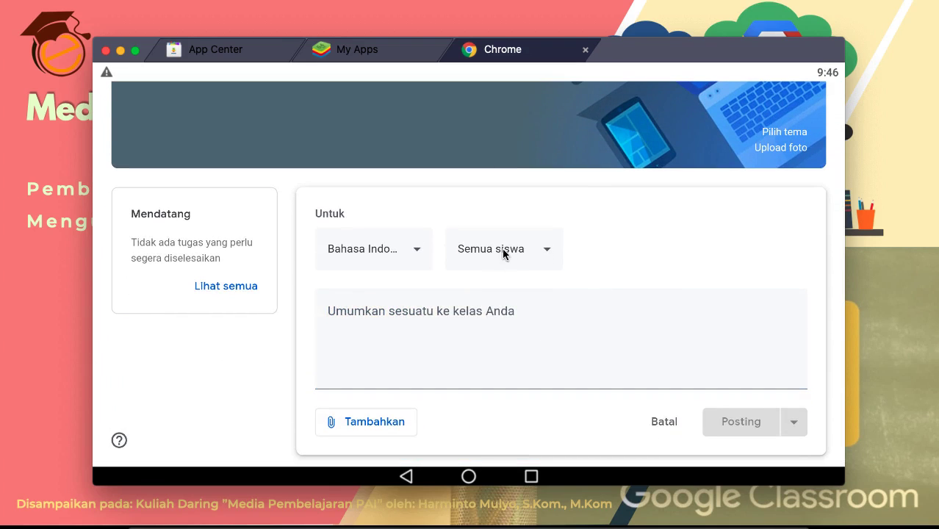
pyautogui.click(438, 338)
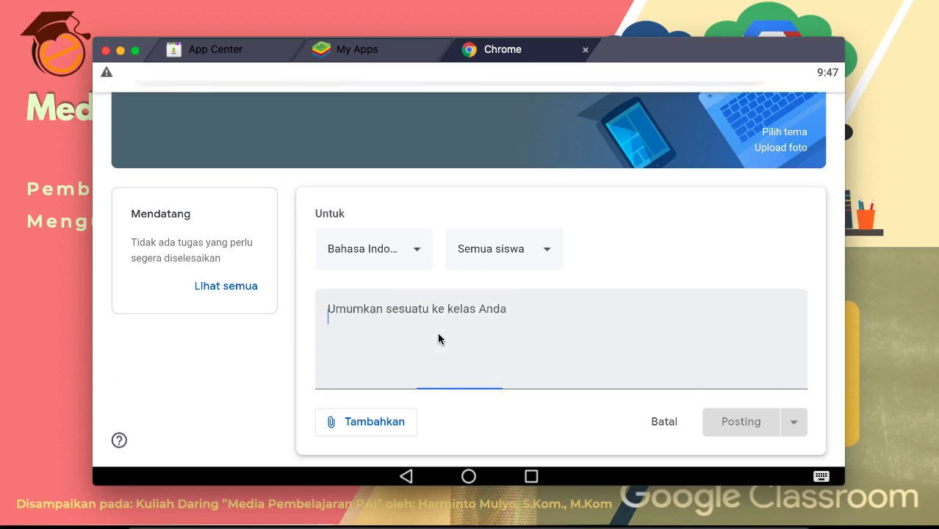
pyautogui.write('Silahkan mem')
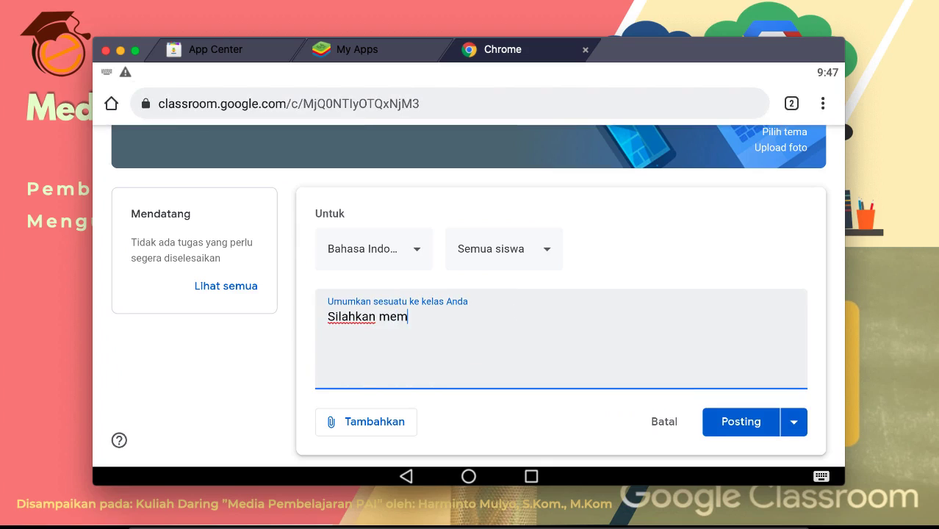
pyautogui.write('baca materi per')
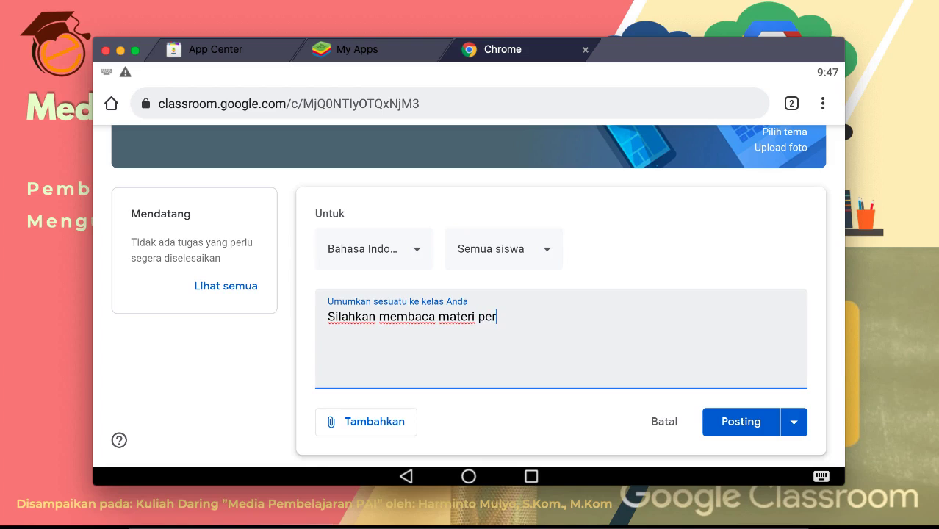
pyautogui.write('1')
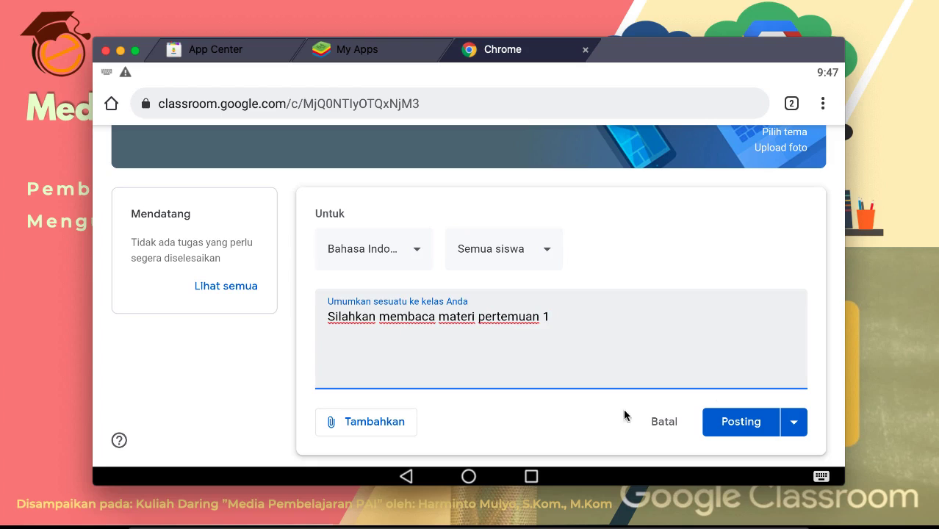
pyautogui.click(725, 431)
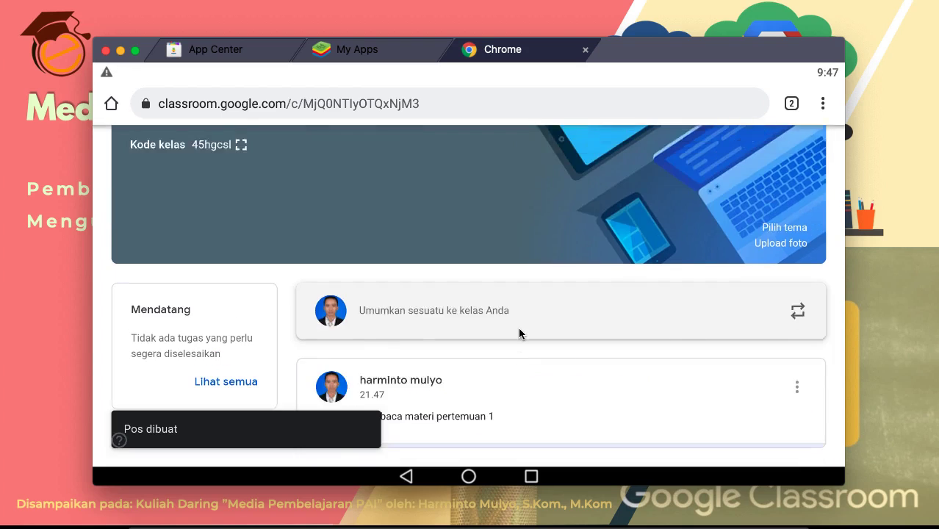
# Step: Start a class comment on the new post, then go to the Tugas Kelas page
pyautogui.scroll(-2, 519, 334)
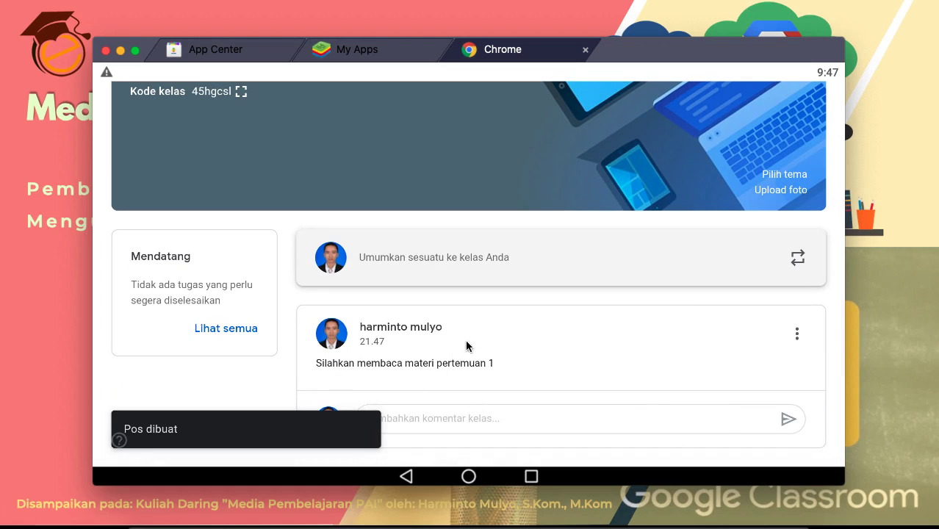
pyautogui.click(466, 418)
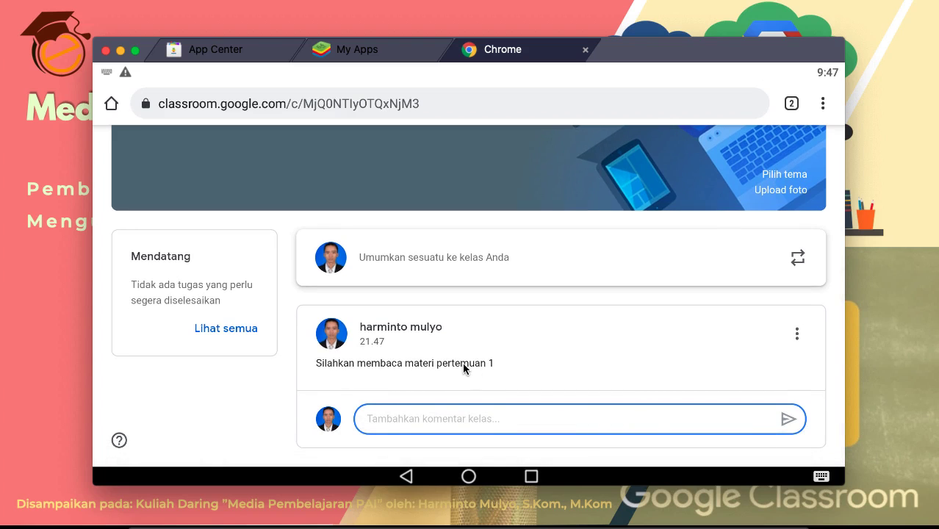
pyautogui.scroll(2, 465, 367)
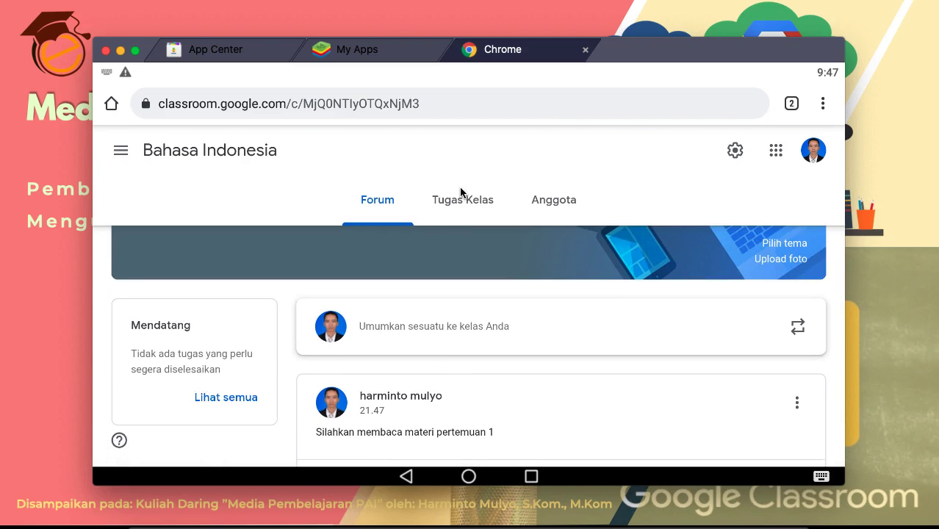
pyautogui.click(461, 193)
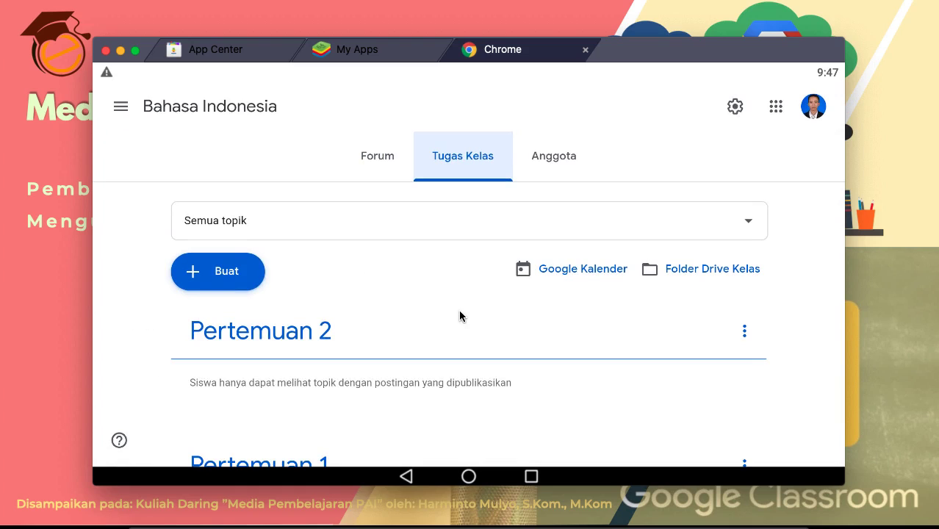
# Step: Start a new Materi item from the + Buat menu on the Tugas Kelas page
pyautogui.scroll(-1, 460, 316)
pyautogui.scroll(-2, 320, 327)
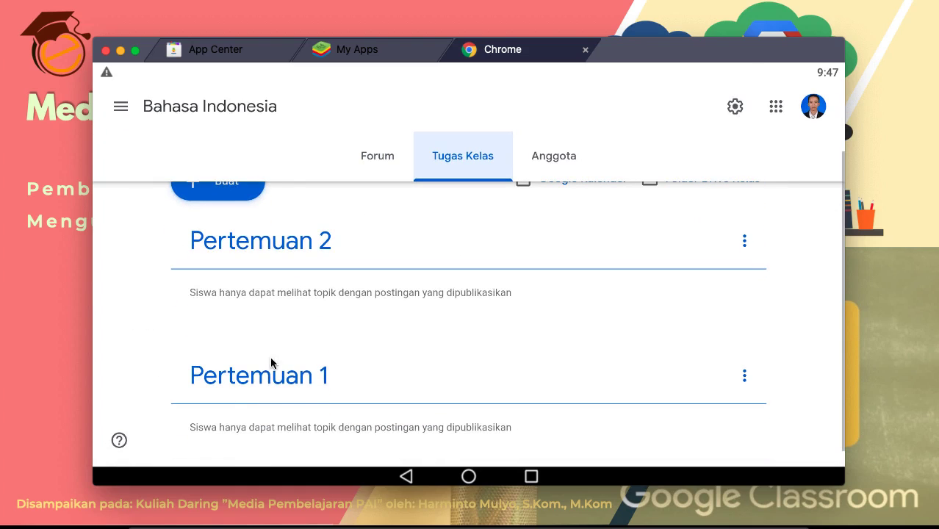
pyautogui.scroll(-1, 403, 363)
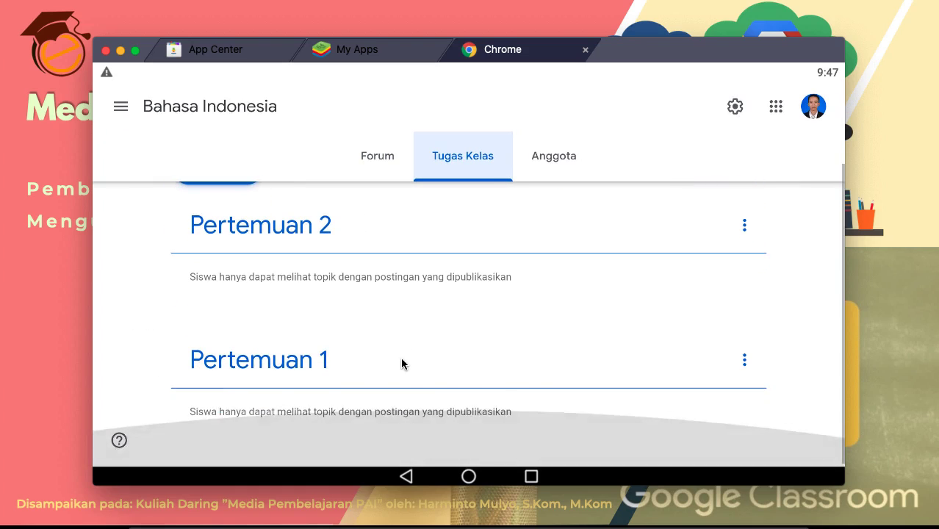
pyautogui.scroll(2, 480, 346)
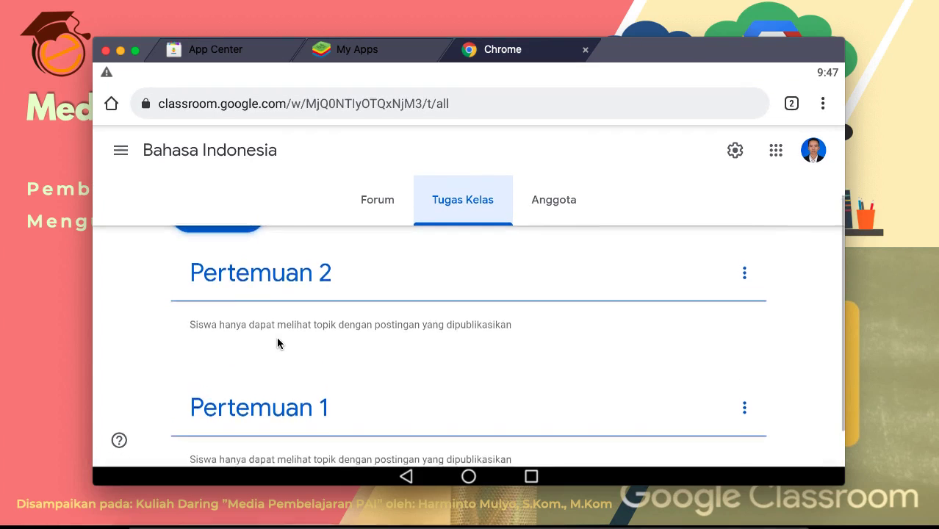
pyautogui.moveTo(530, 525)
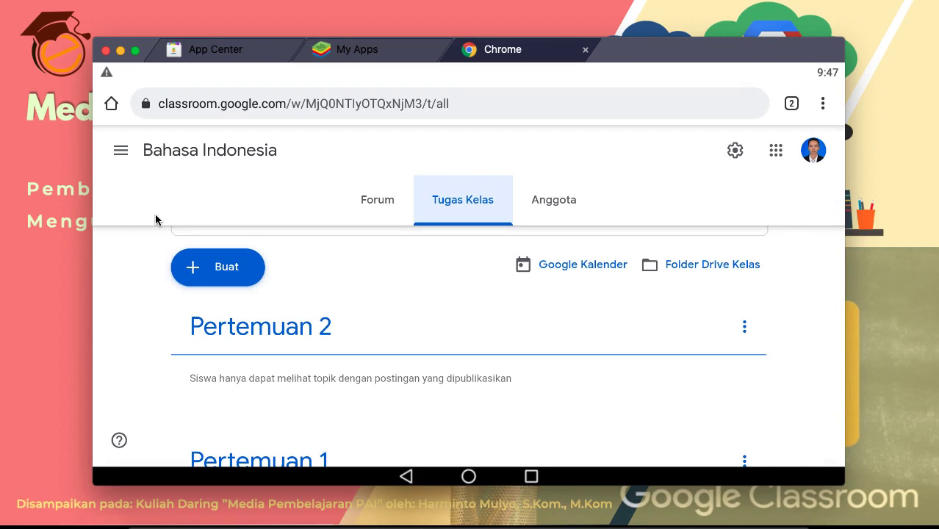
pyautogui.scroll(-2, 399, 332)
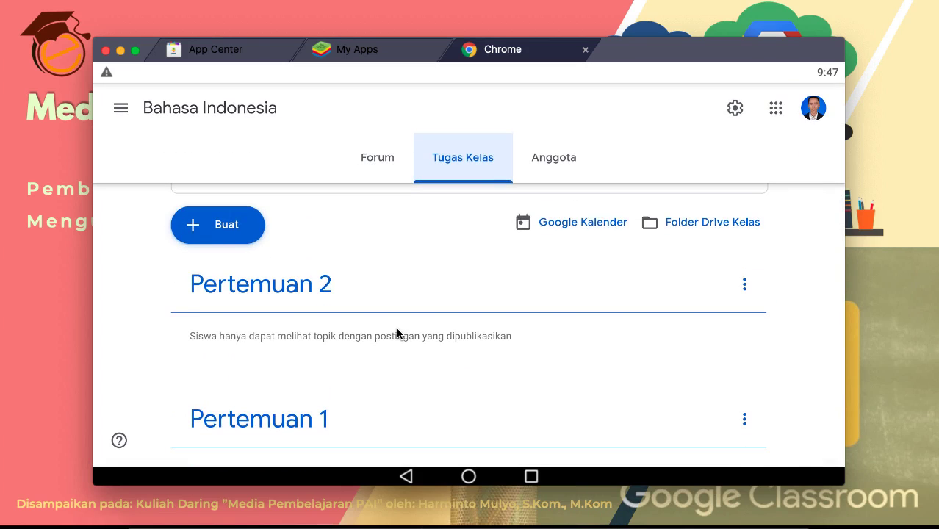
pyautogui.scroll(1, 398, 332)
pyautogui.click(218, 224)
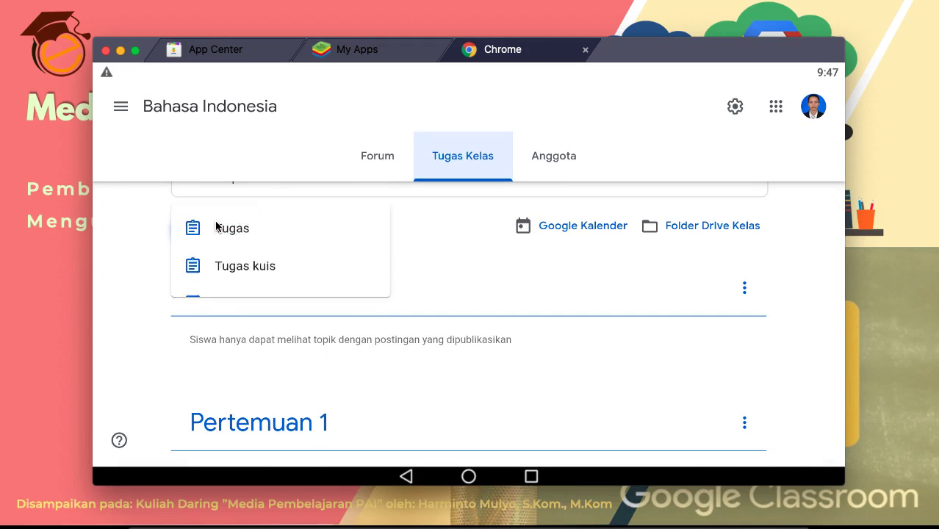
pyautogui.click(221, 308)
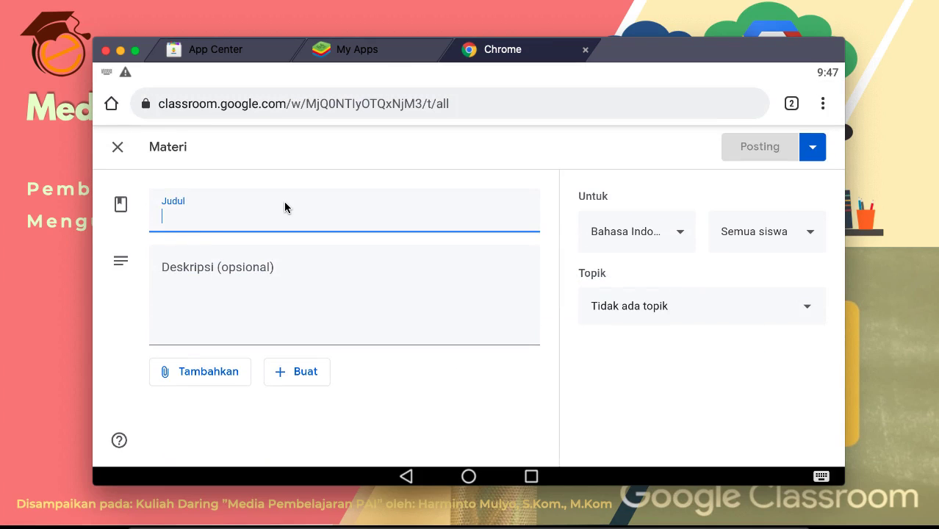
# Step: Title the material 'Materi pertemuan 1' and choose to attach a File via Tambahkan
pyautogui.write('Materi p')
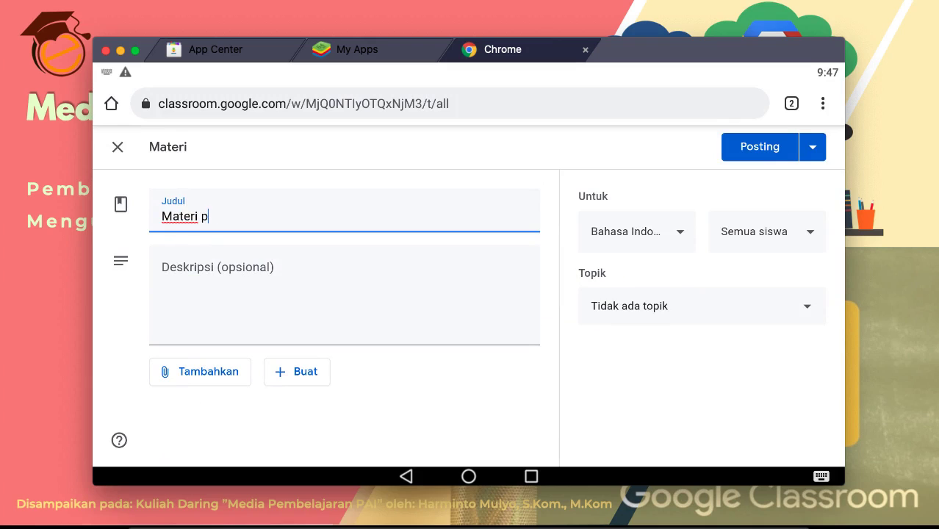
pyautogui.write('ertemuan 1')
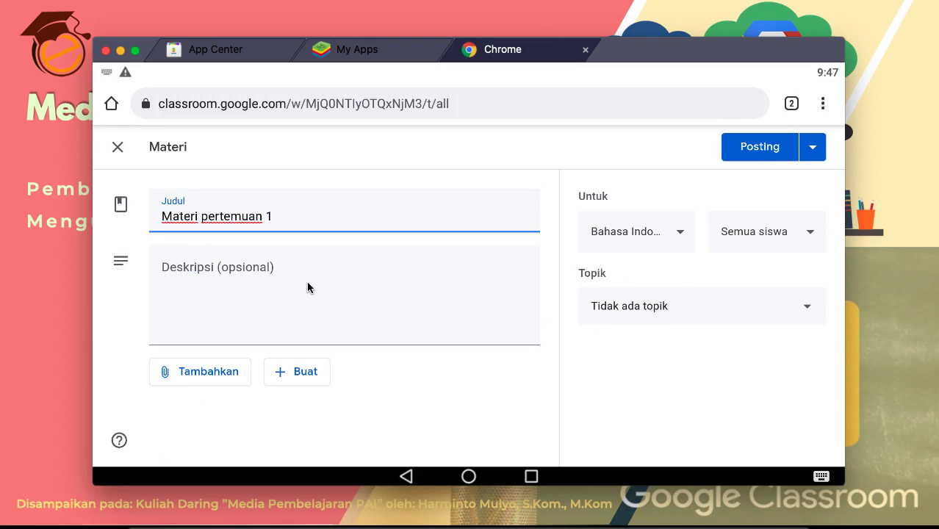
pyautogui.click(307, 288)
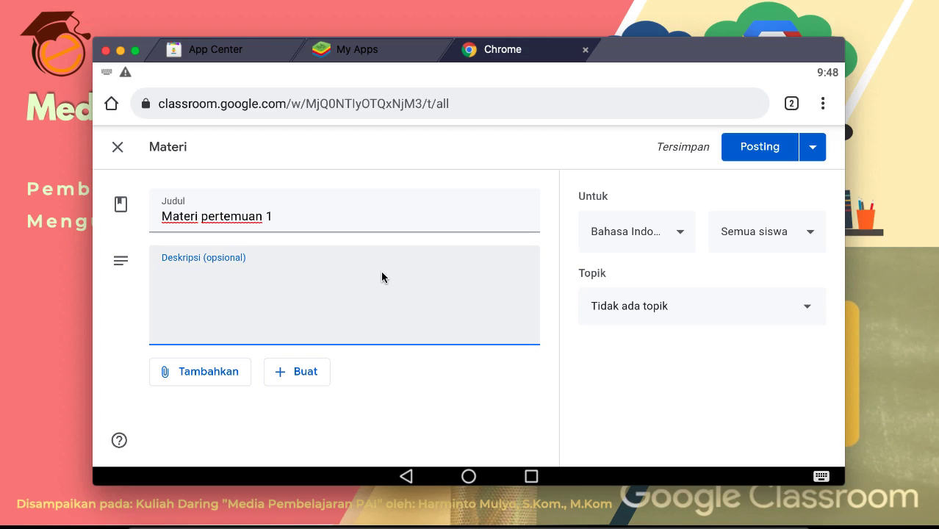
pyautogui.click(189, 385)
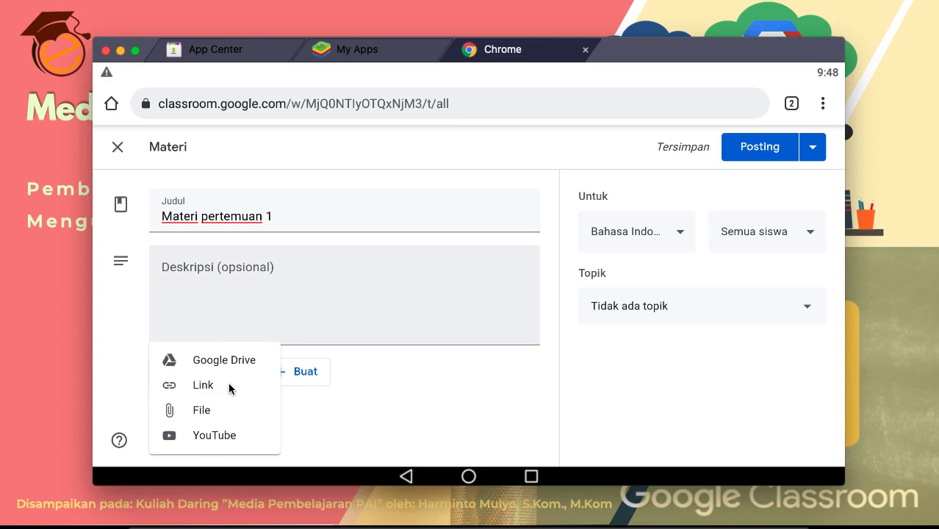
pyautogui.click(200, 410)
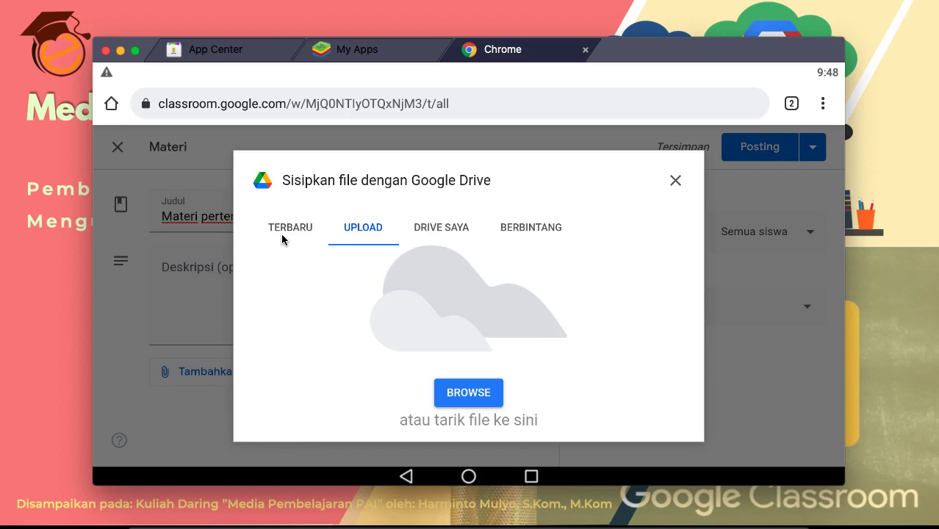
# Step: Allow camera access and attach 'Capture 2020-11-09 23.13.56.jpg' from the device's files
pyautogui.click(465, 391)
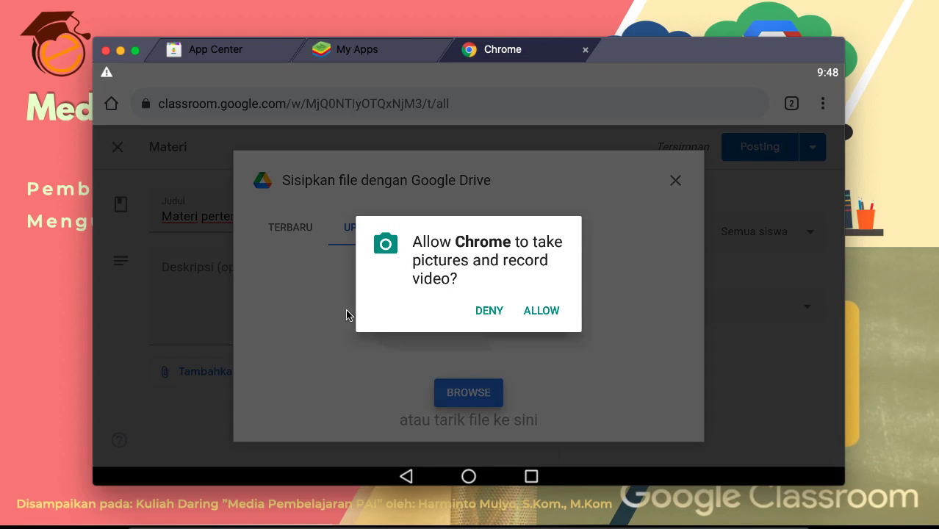
pyautogui.click(529, 310)
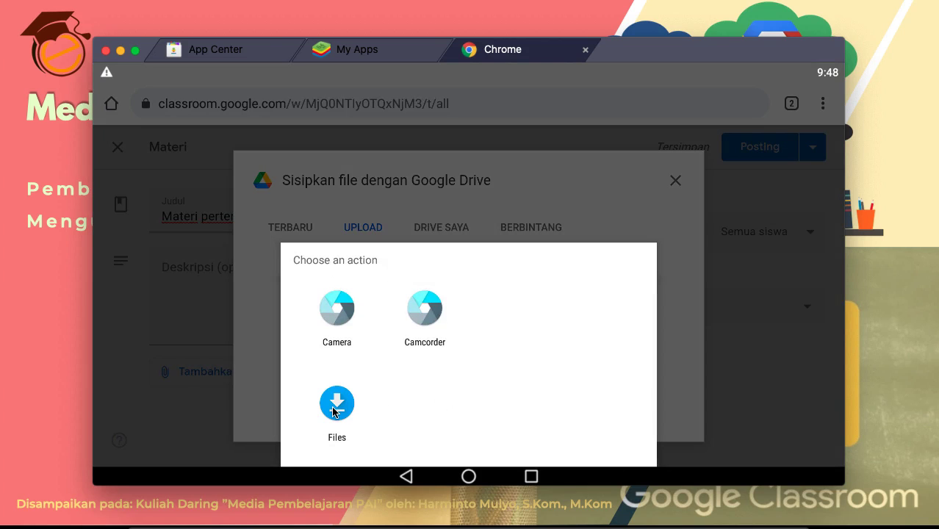
pyautogui.click(334, 411)
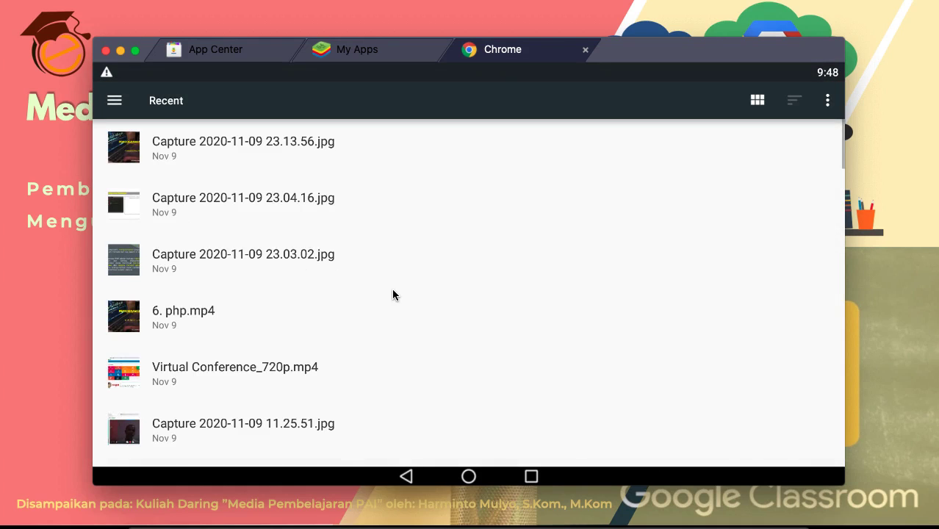
pyautogui.click(394, 295)
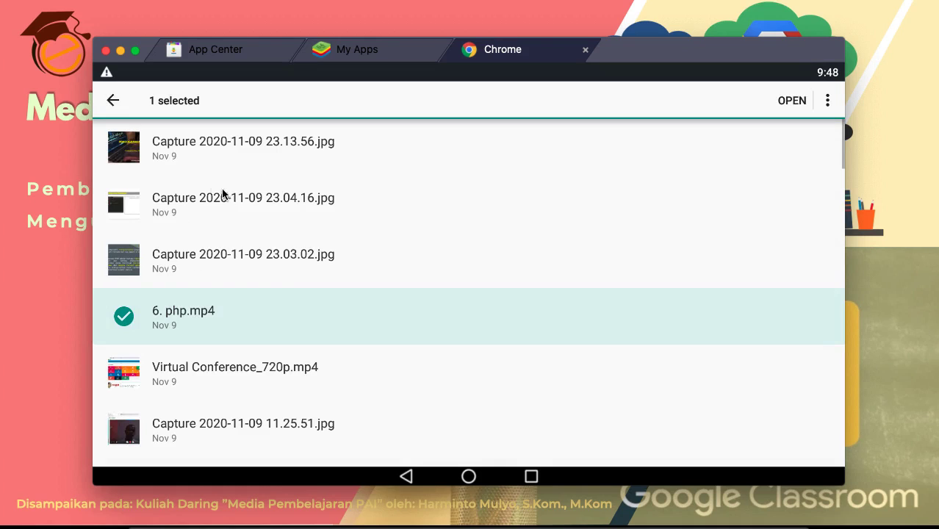
pyautogui.click(129, 310)
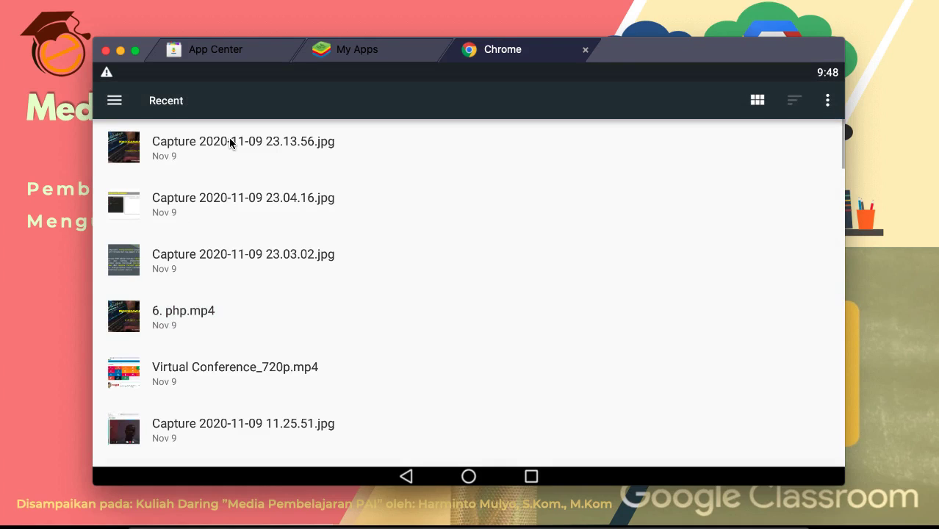
pyautogui.click(233, 140)
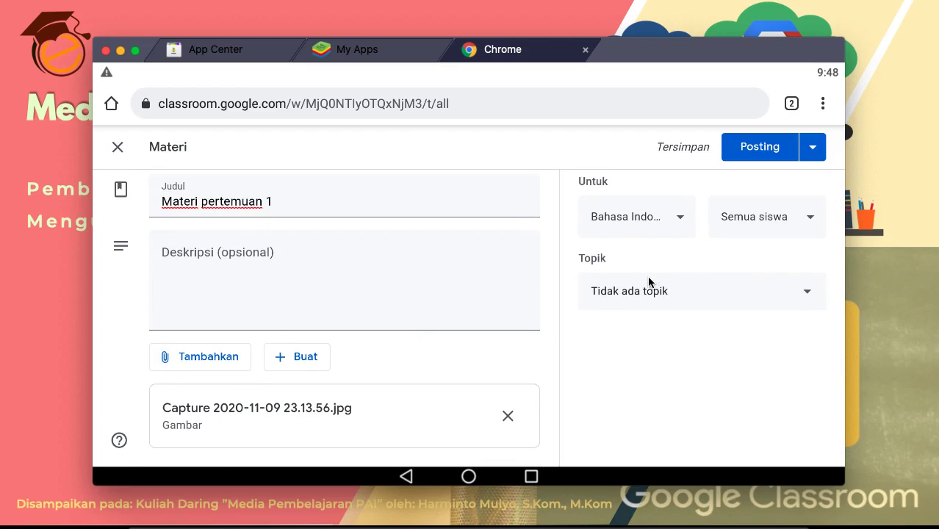
# Step: File the material under topic Pertemuan 1 and post it
pyautogui.click(767, 292)
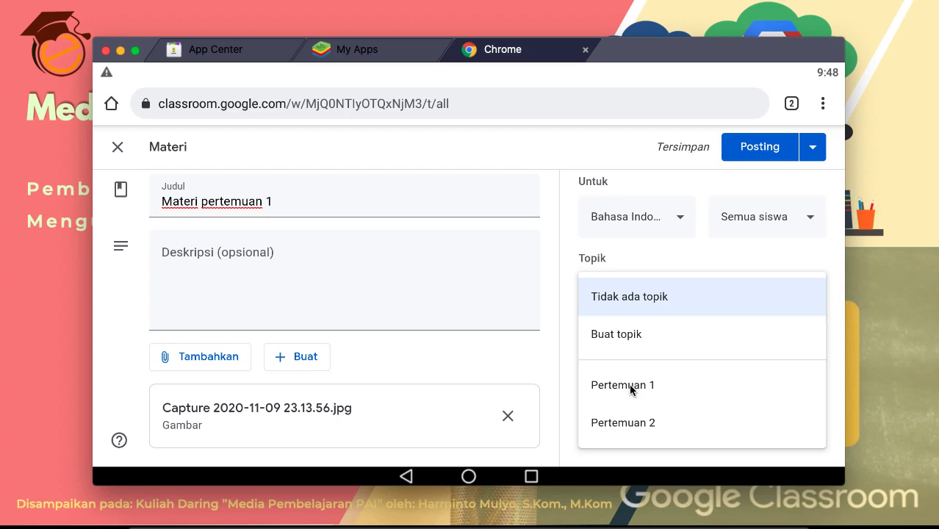
pyautogui.click(691, 376)
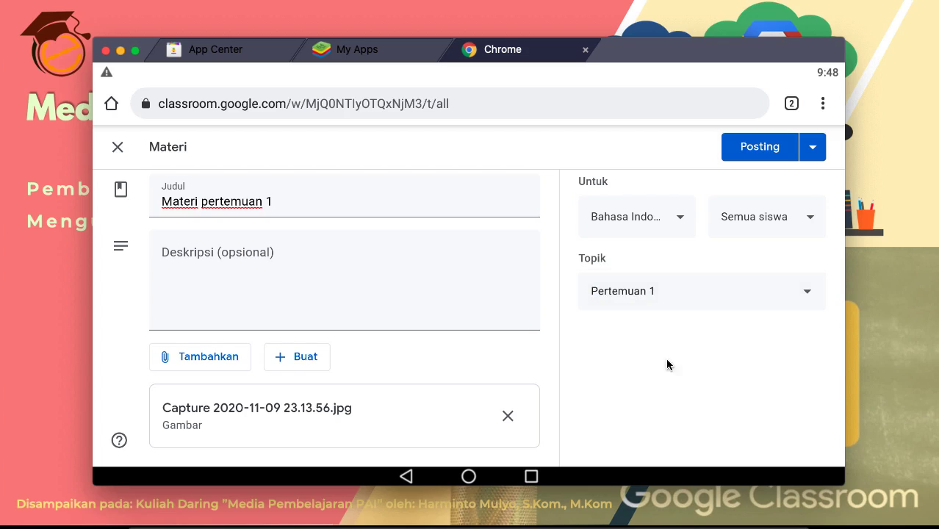
pyautogui.click(765, 152)
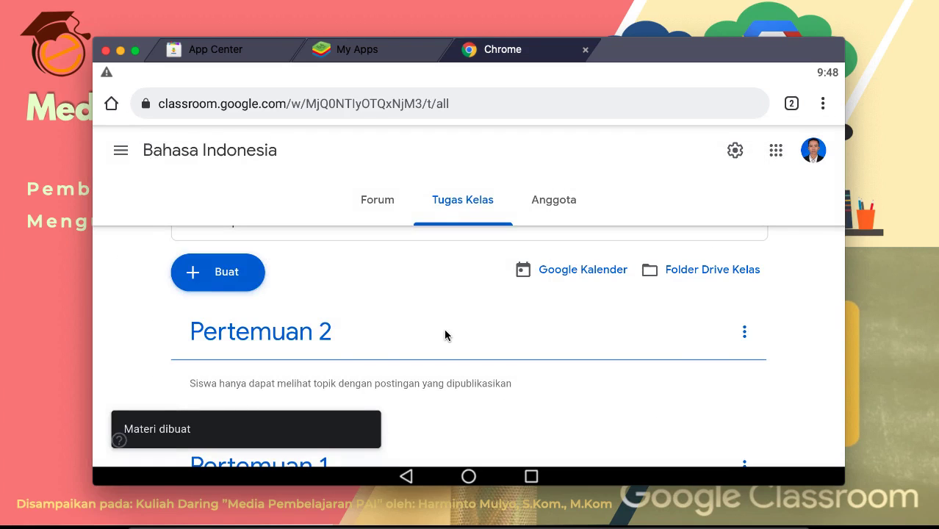
# Step: Scroll through the classwork list and switch to the Forum stream
pyautogui.scroll(-1, 444, 332)
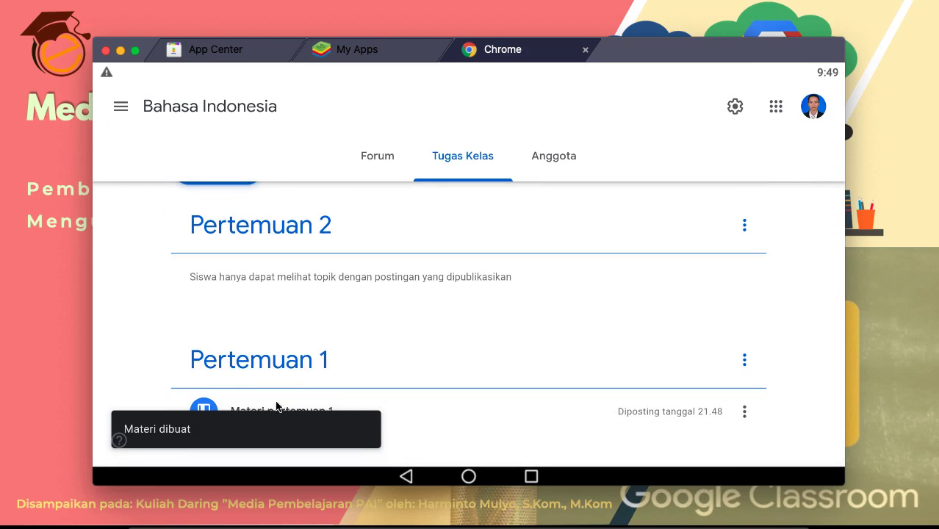
pyautogui.scroll(2, 377, 310)
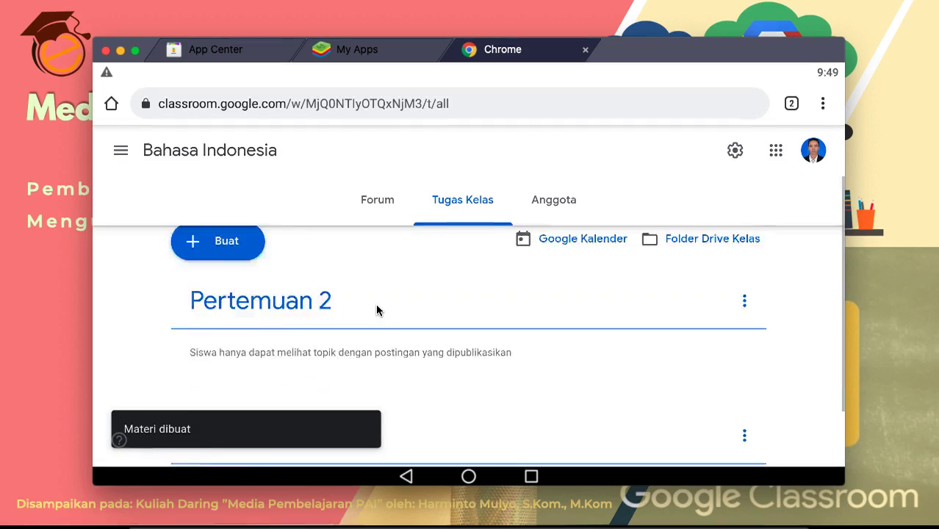
pyautogui.scroll(-1, 394, 363)
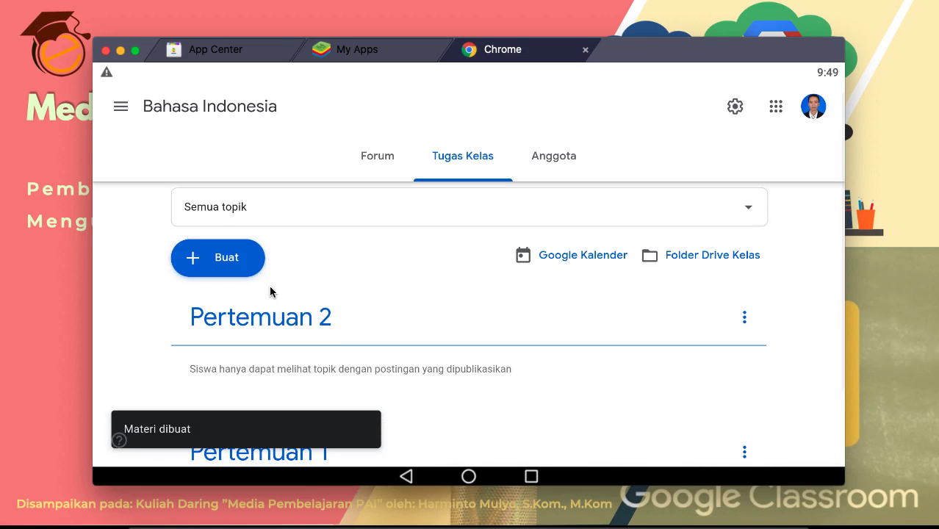
pyautogui.scroll(-1, 377, 317)
pyautogui.scroll(2, 377, 317)
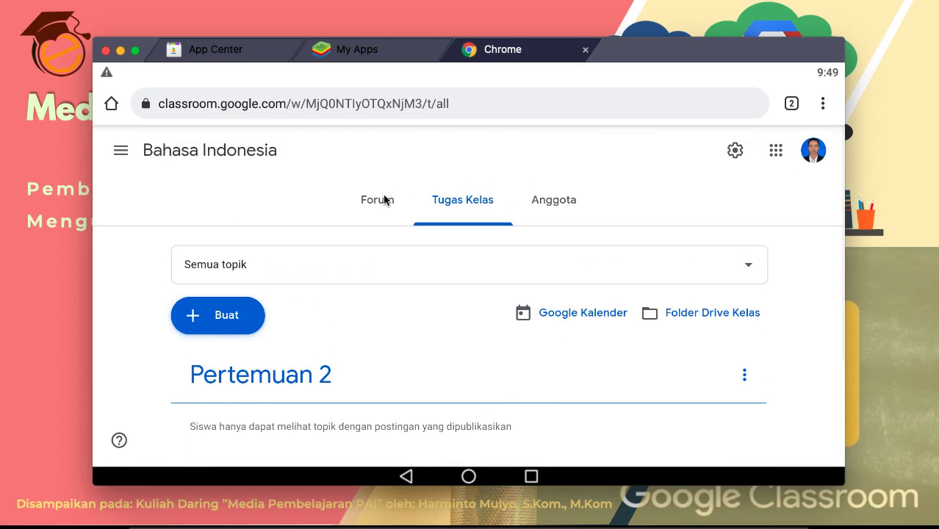
pyautogui.click(382, 200)
# Step: Toggle between Tugas Kelas and Forum, ending on the Forum with banner and class code
pyautogui.scroll(2, 246, 215)
pyautogui.scroll(-4, 245, 214)
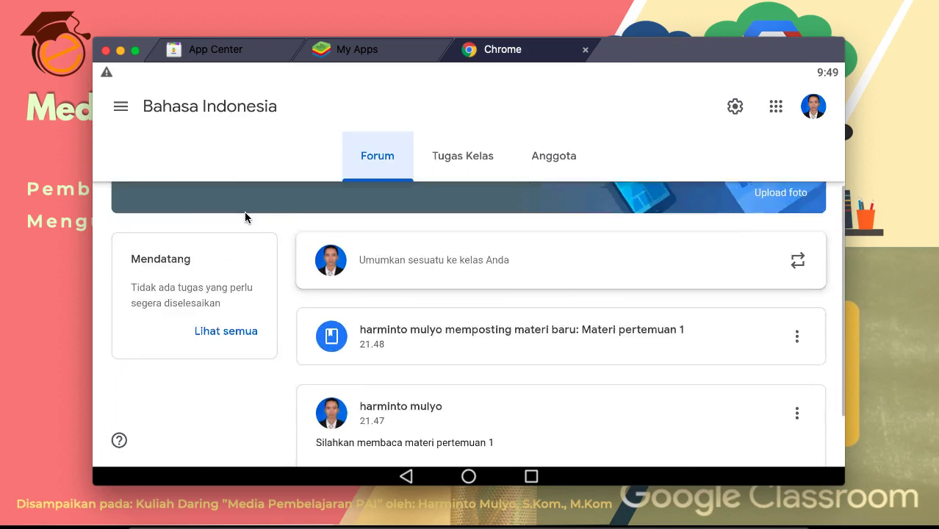
pyautogui.scroll(1, 416, 351)
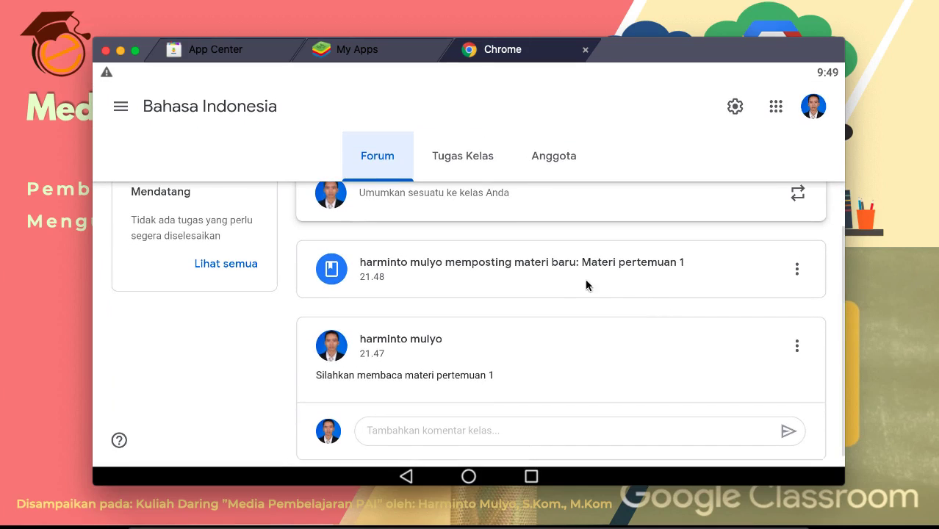
pyautogui.scroll(1, 572, 279)
pyautogui.scroll(3, 559, 281)
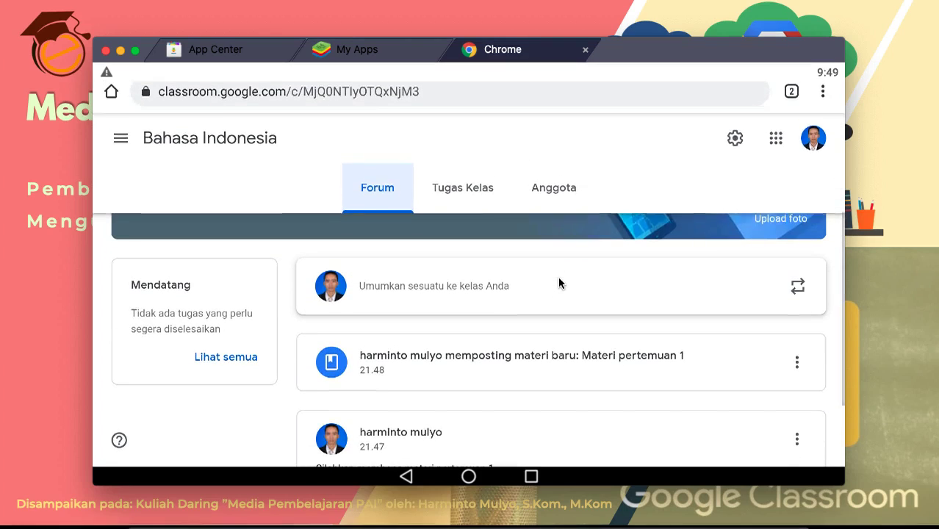
pyautogui.scroll(3, 478, 279)
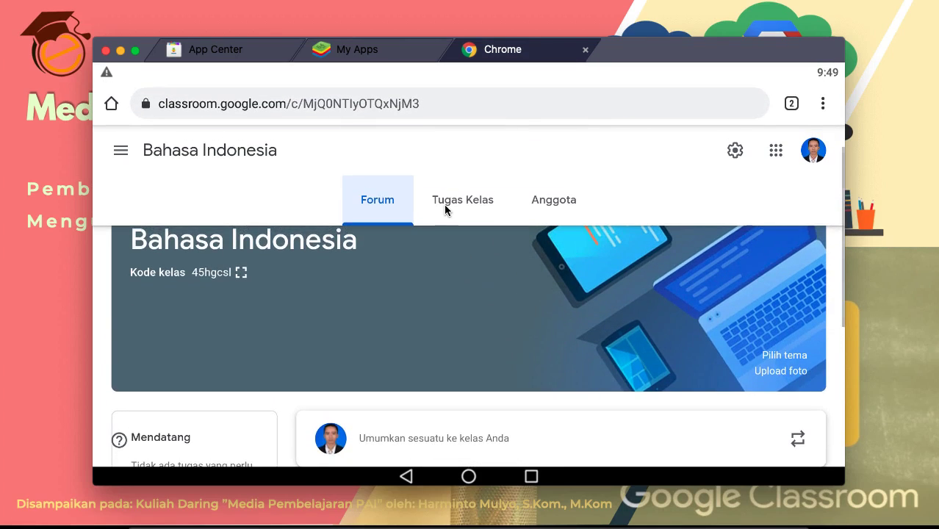
pyautogui.click(445, 209)
pyautogui.click(360, 199)
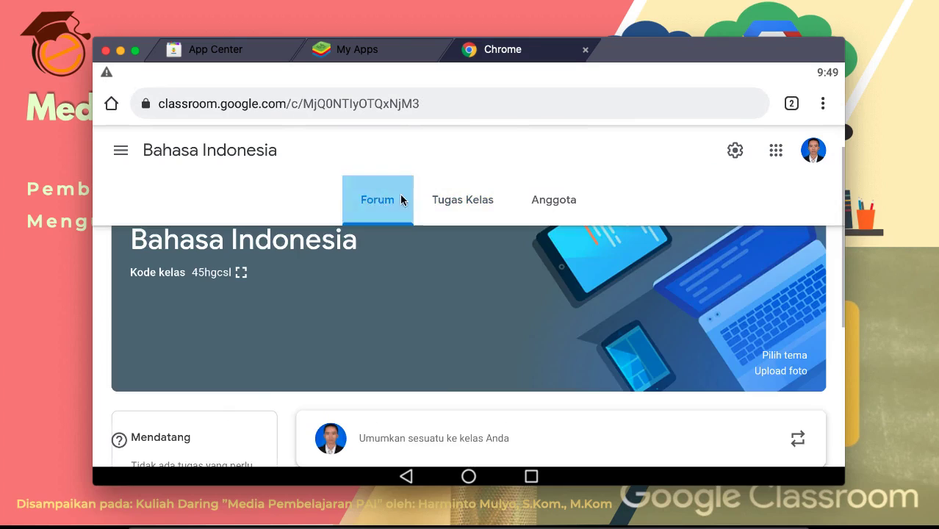
pyautogui.click(464, 202)
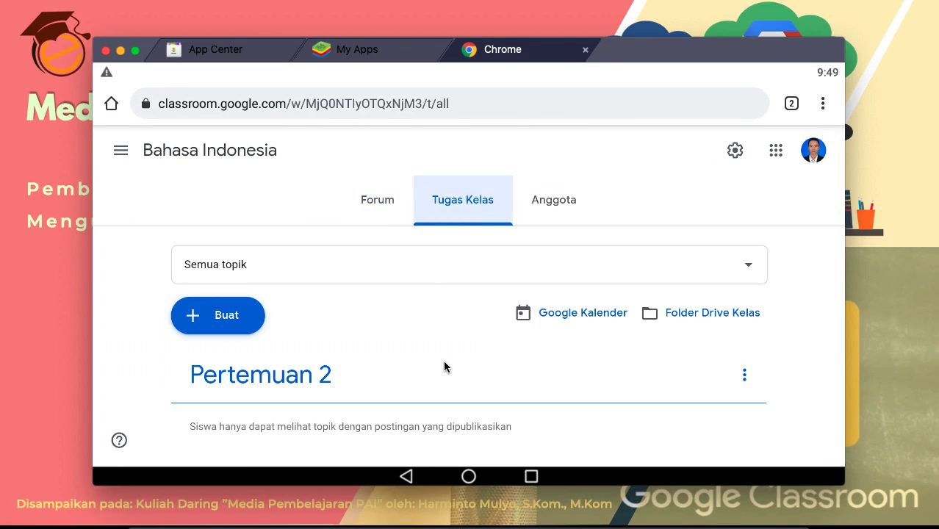
pyautogui.click(383, 203)
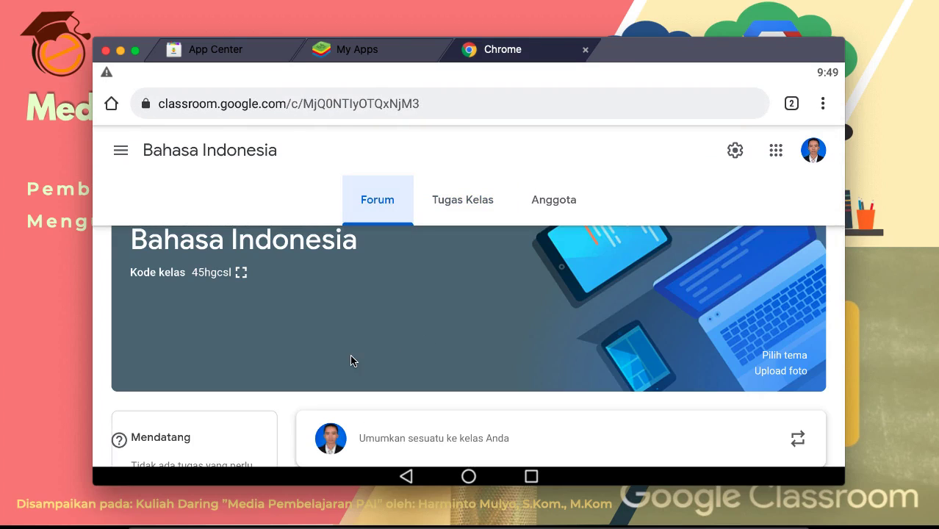
pyautogui.scroll(-1, 350, 361)
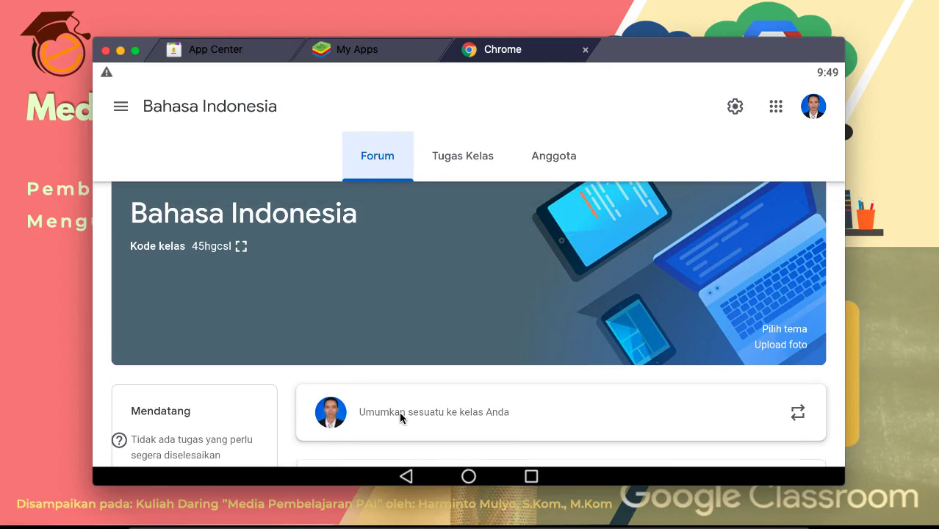
pyautogui.scroll(-2, 455, 389)
pyautogui.scroll(3, 478, 368)
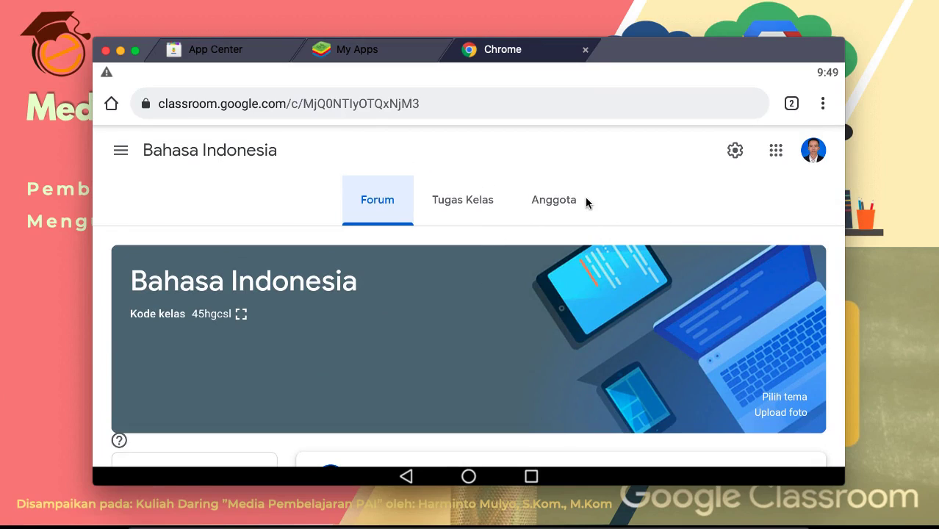
# Step: Open the Anggota members list and start a teacher invitation next to Guru
pyautogui.click(548, 200)
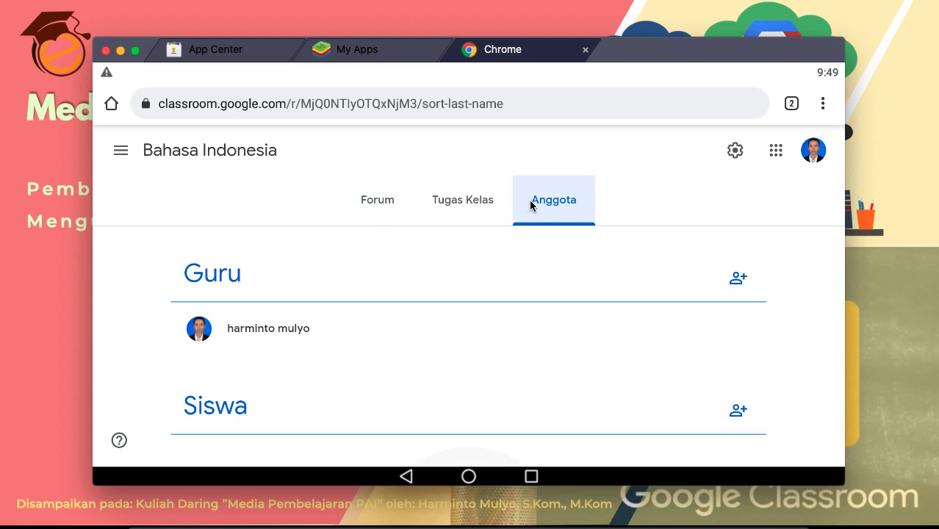
pyautogui.scroll(-2, 530, 316)
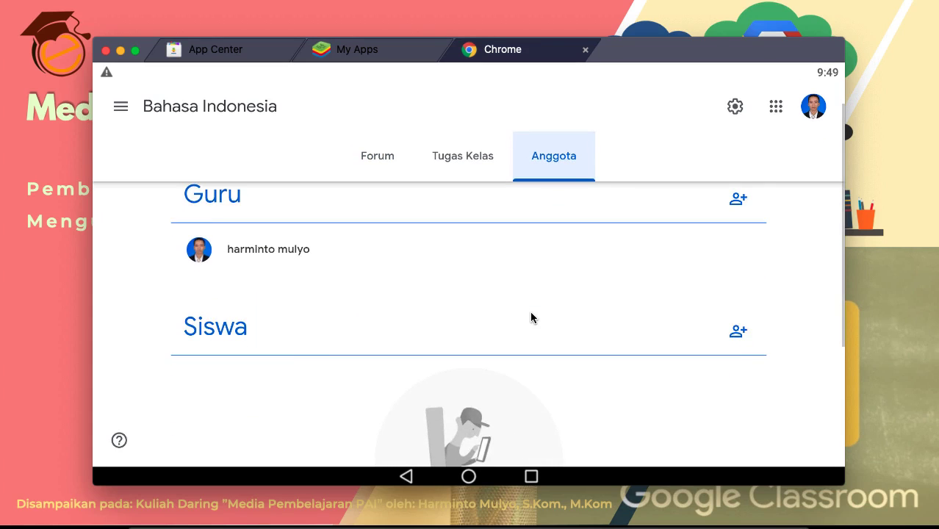
pyautogui.scroll(2, 616, 330)
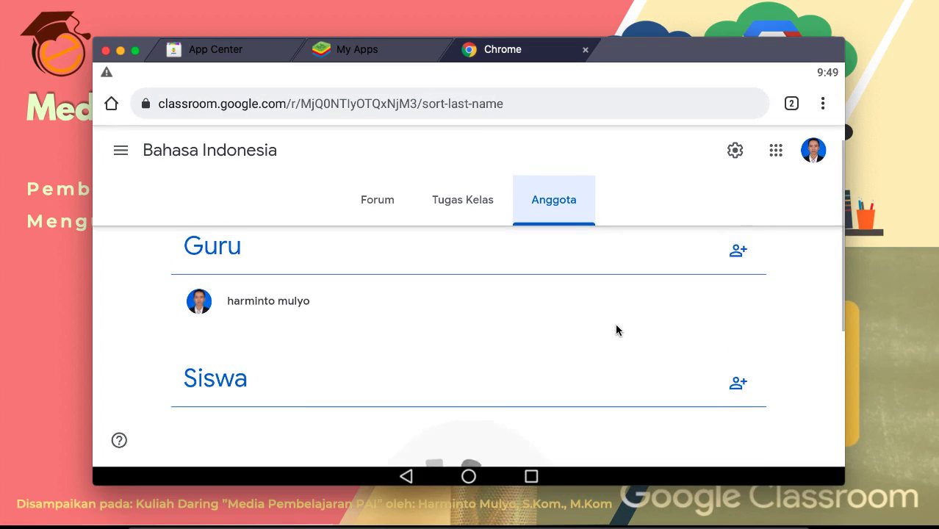
pyautogui.click(736, 269)
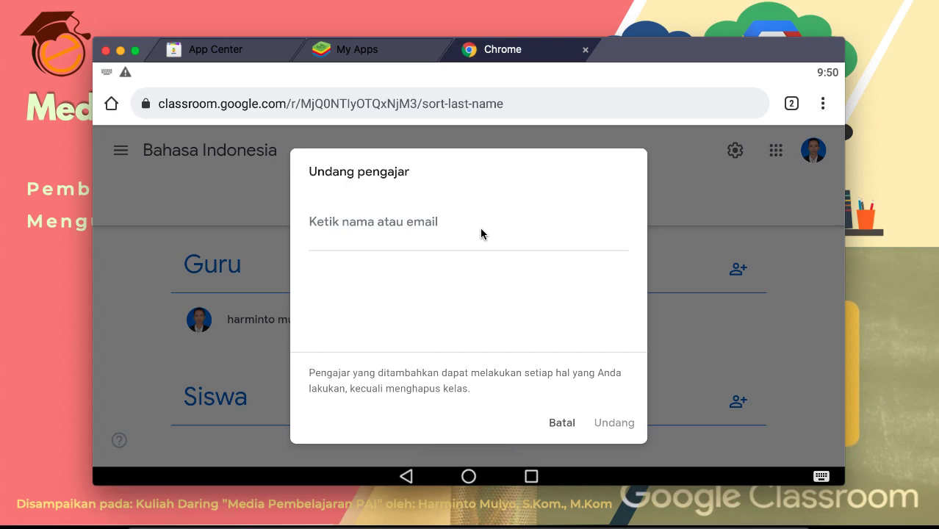
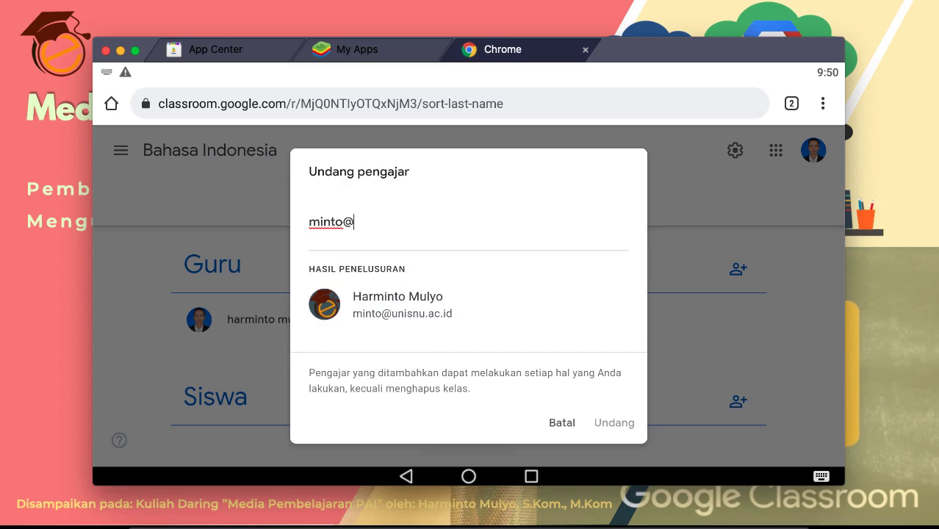
# Step: Enter the co-teacher's email, select the matching account, and send the invitation
pyautogui.click(388, 308)
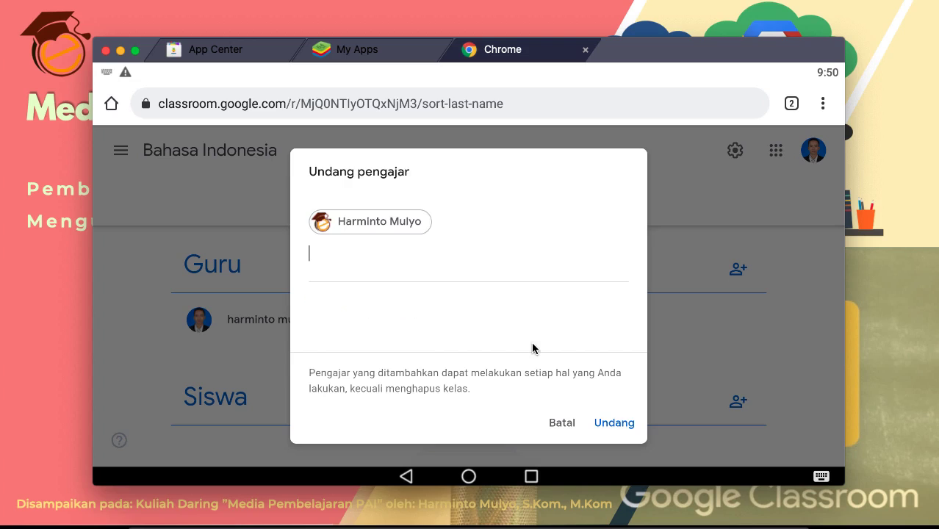
pyautogui.click(610, 420)
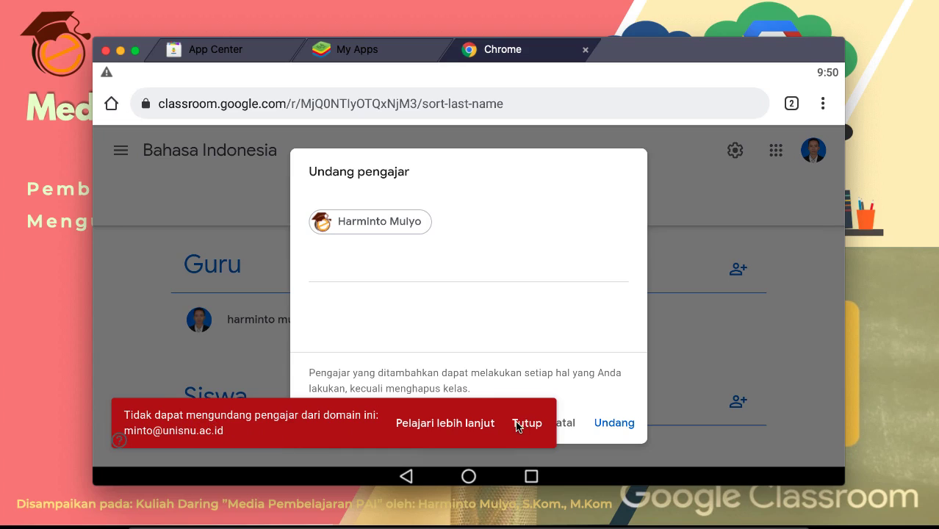
# Step: After the domain error, remove the invitee and cancel, then open and cancel Undang siswa
pyautogui.click(343, 221)
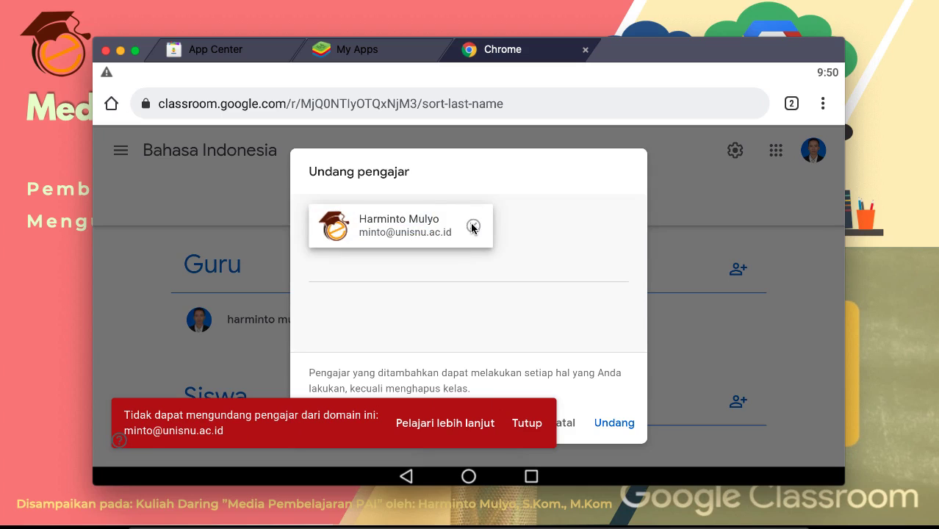
pyautogui.click(472, 226)
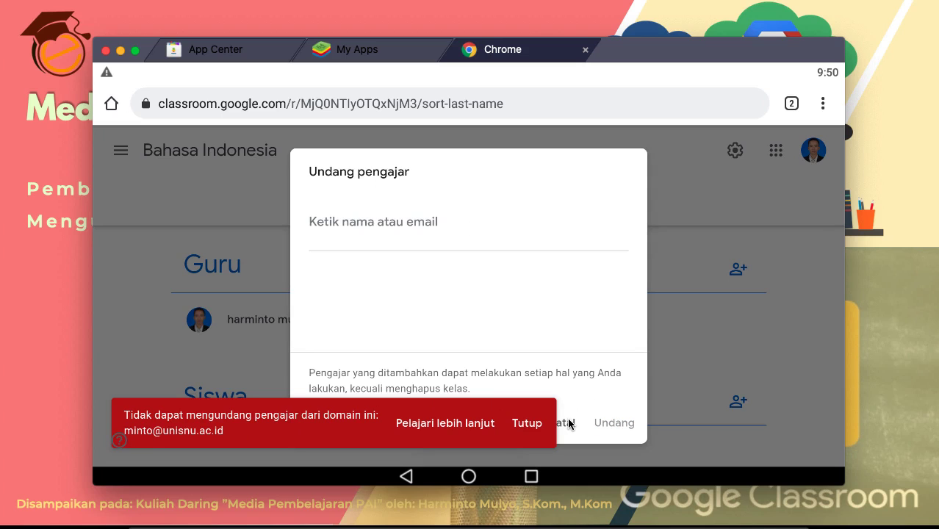
pyautogui.click(569, 423)
pyautogui.scroll(-3, 317, 330)
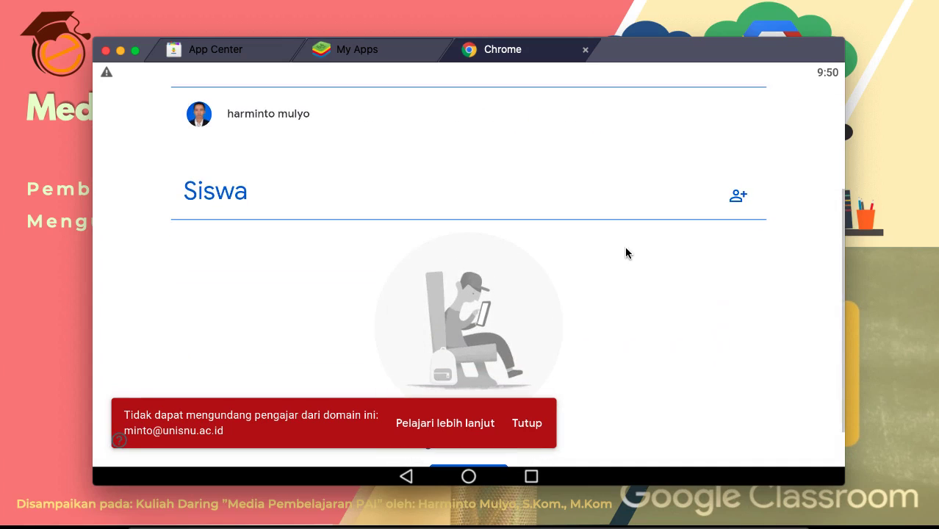
pyautogui.click(737, 197)
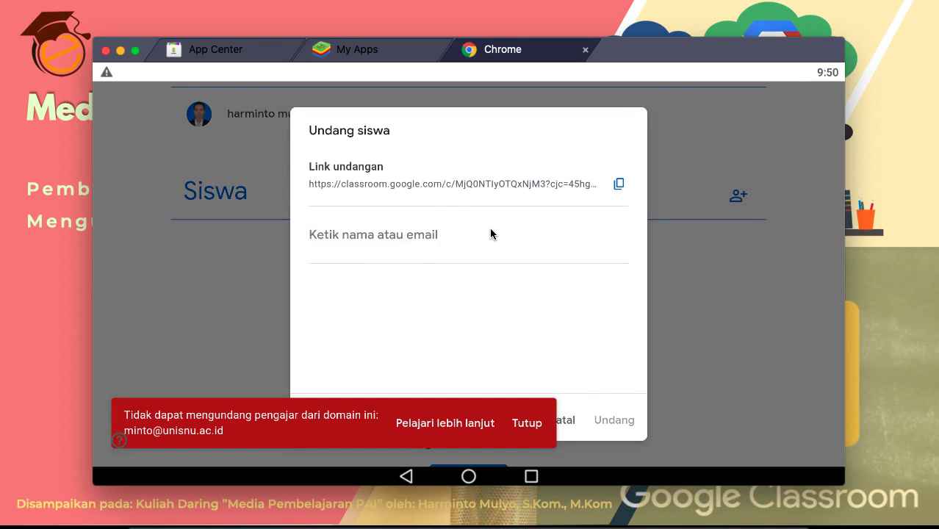
pyautogui.click(576, 419)
pyautogui.scroll(3, 458, 278)
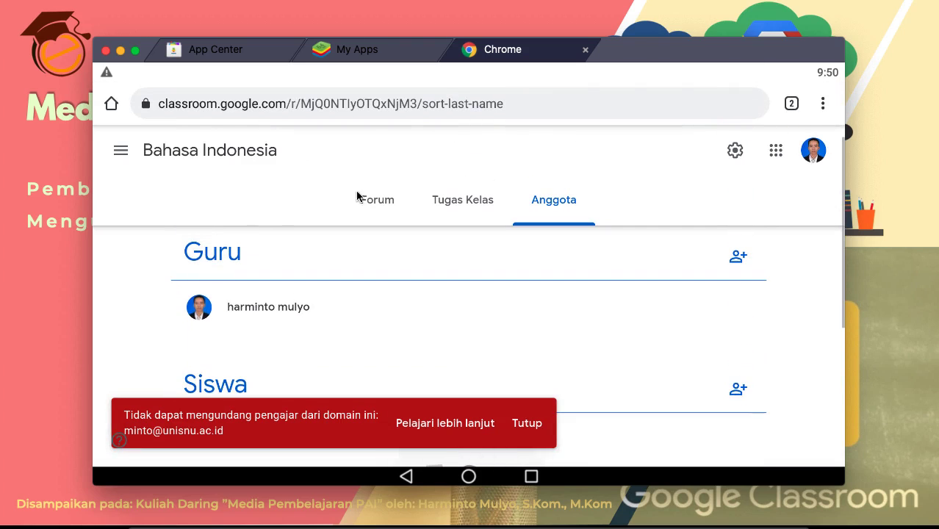
# Step: Return to the Forum stream and open the navigation drawer listing Kelas, Kalender and taught classes
pyautogui.click(390, 200)
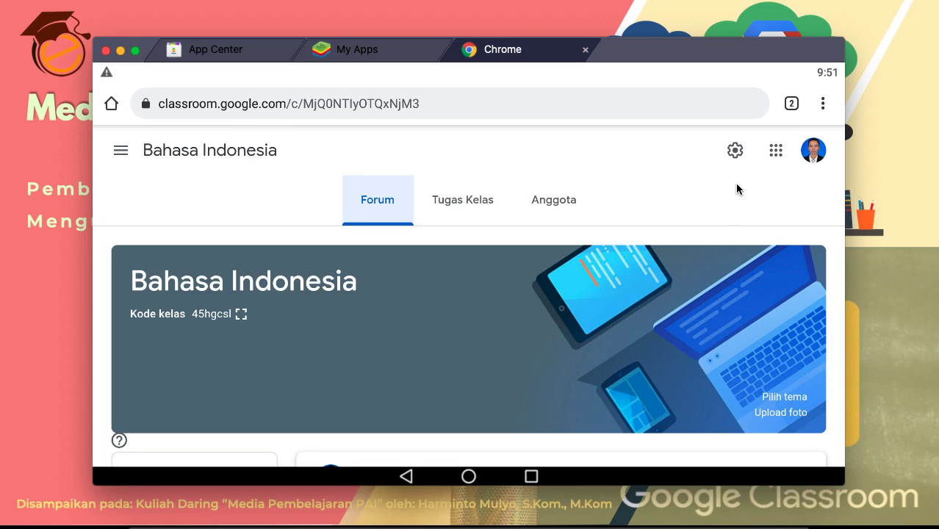
pyautogui.click(120, 157)
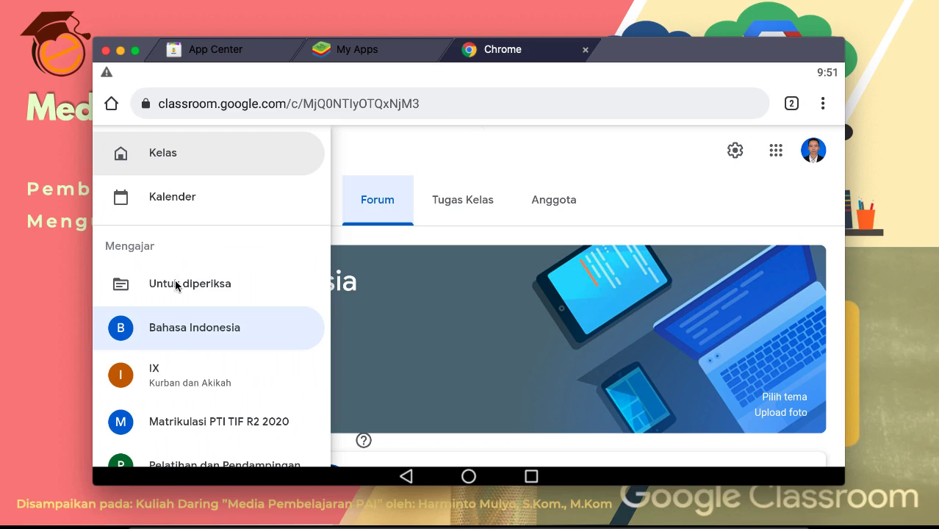
pyautogui.scroll(-5, 170, 334)
# Step: Go to the Classroom home page of class cards and open the + join/create class menu
pyautogui.scroll(5, 171, 334)
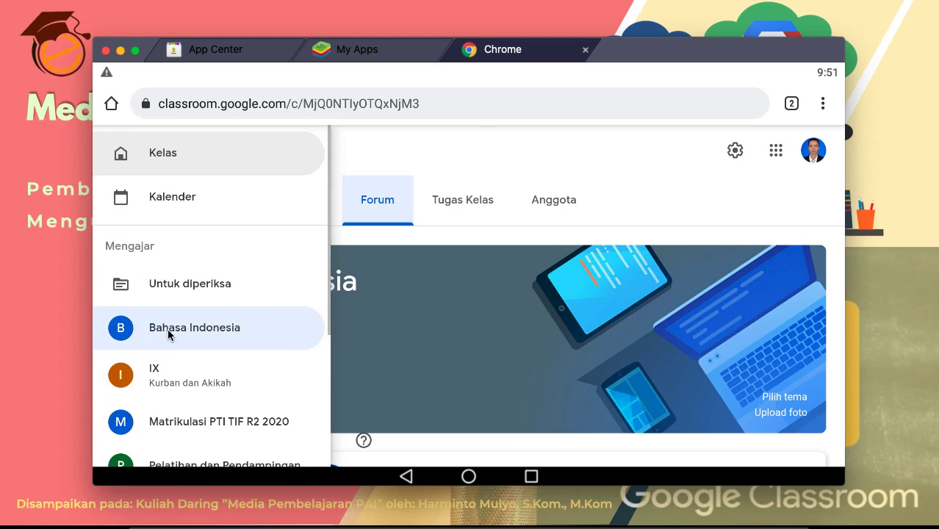
pyautogui.click(125, 160)
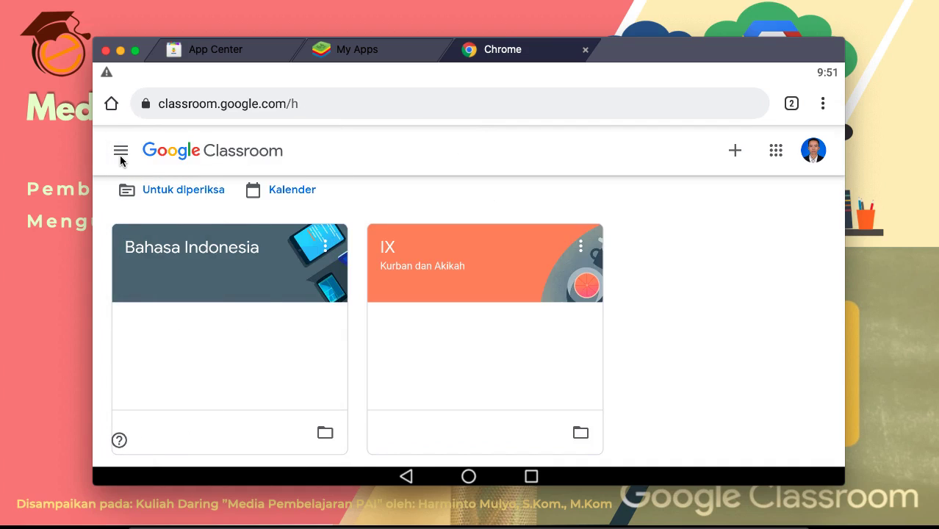
pyautogui.click(120, 155)
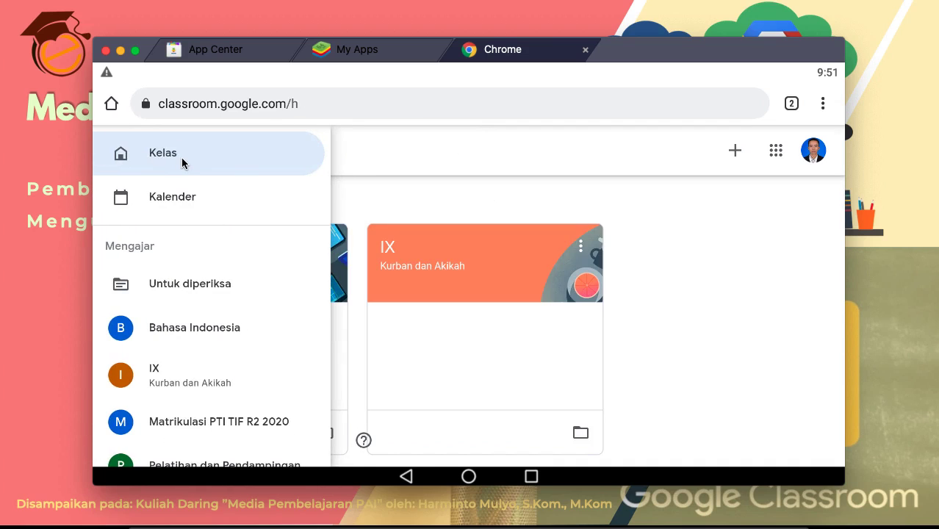
pyautogui.click(182, 160)
pyautogui.scroll(-5, 638, 257)
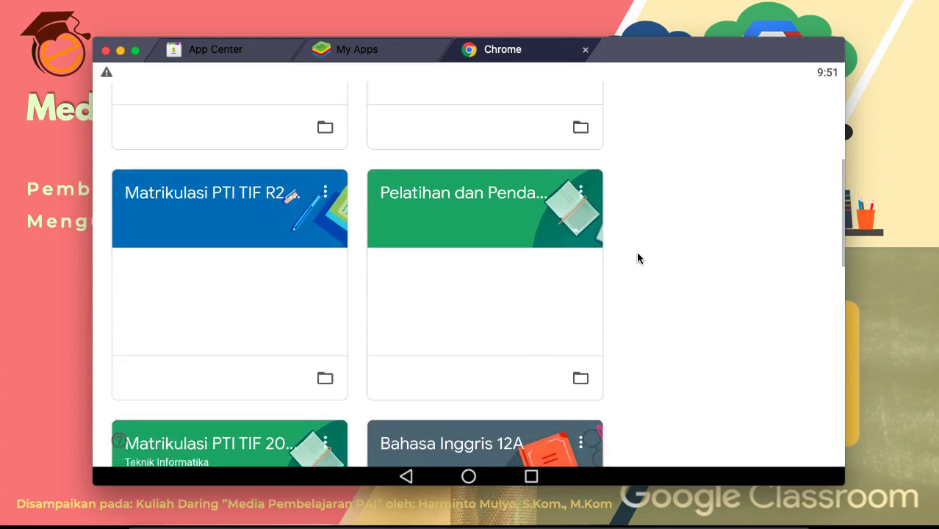
pyautogui.scroll(5, 638, 257)
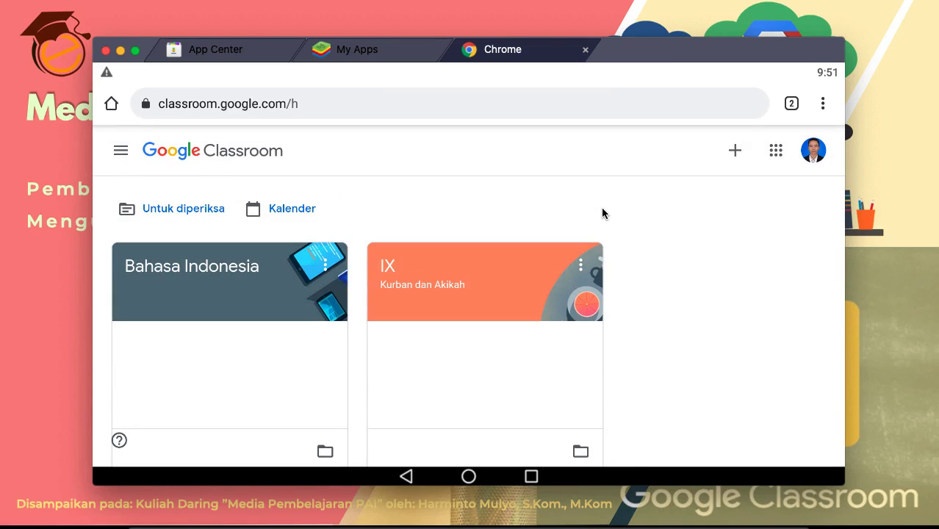
pyautogui.click(734, 149)
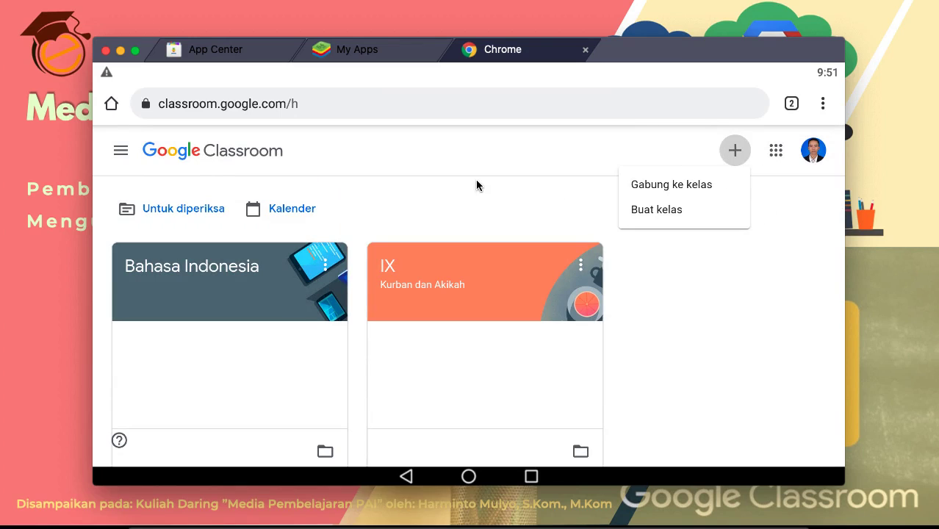
# Step: Open the 'Gabung ke kelas' join page from the + menu, review it, then close it
pyautogui.click(476, 185)
pyautogui.click(735, 150)
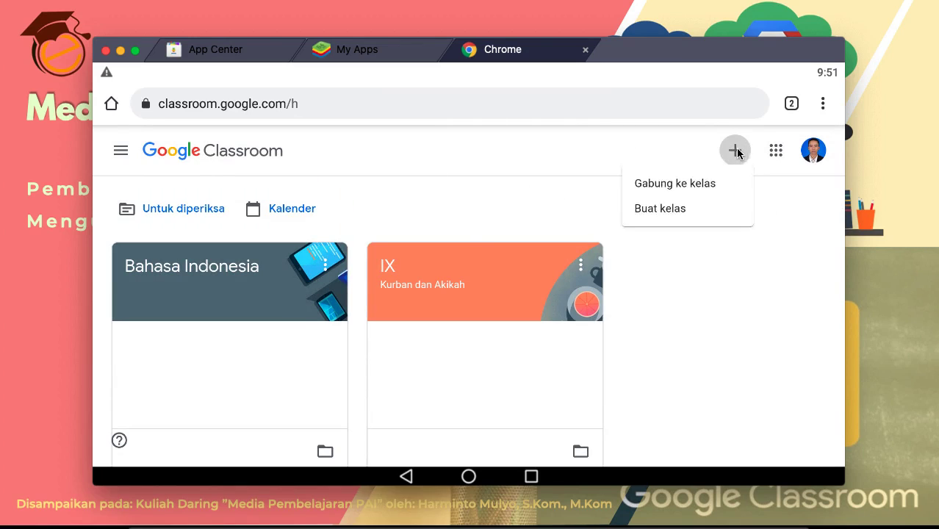
pyautogui.click(671, 188)
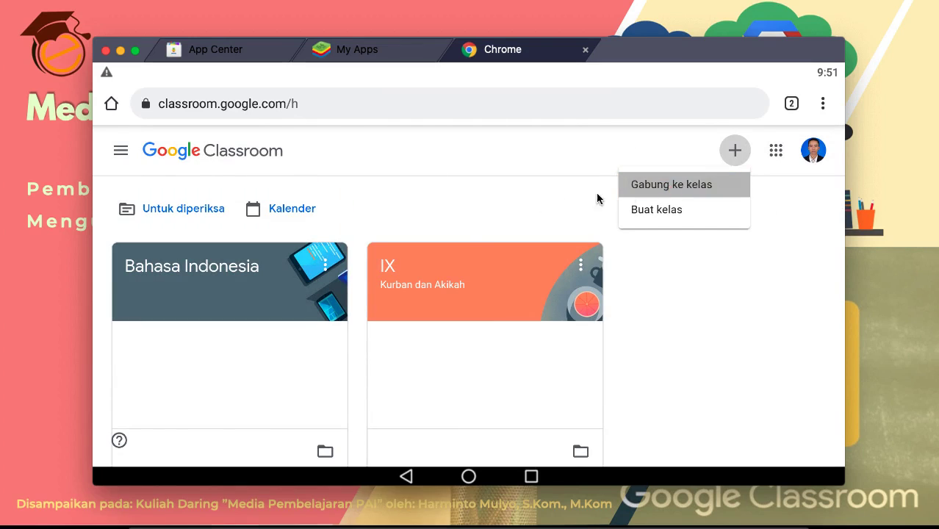
pyautogui.scroll(-1, 355, 318)
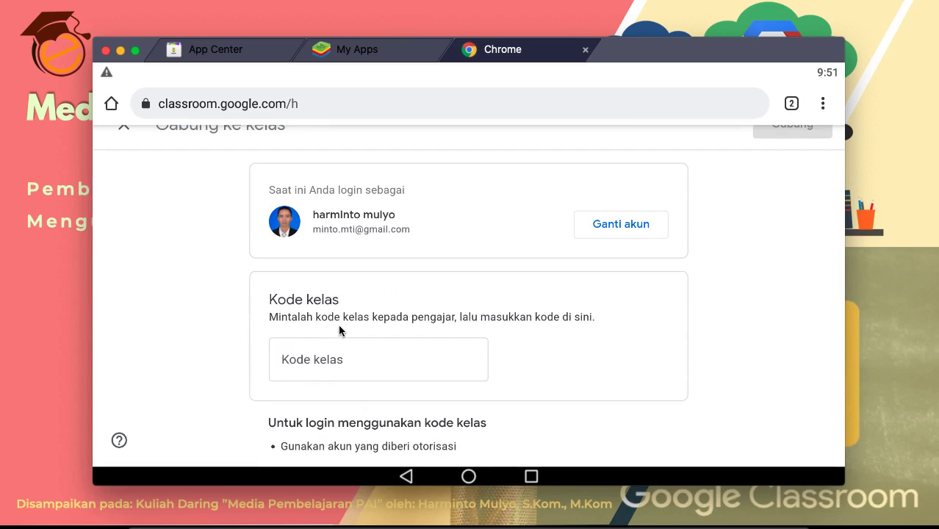
pyautogui.scroll(1, 216, 295)
pyautogui.click(123, 151)
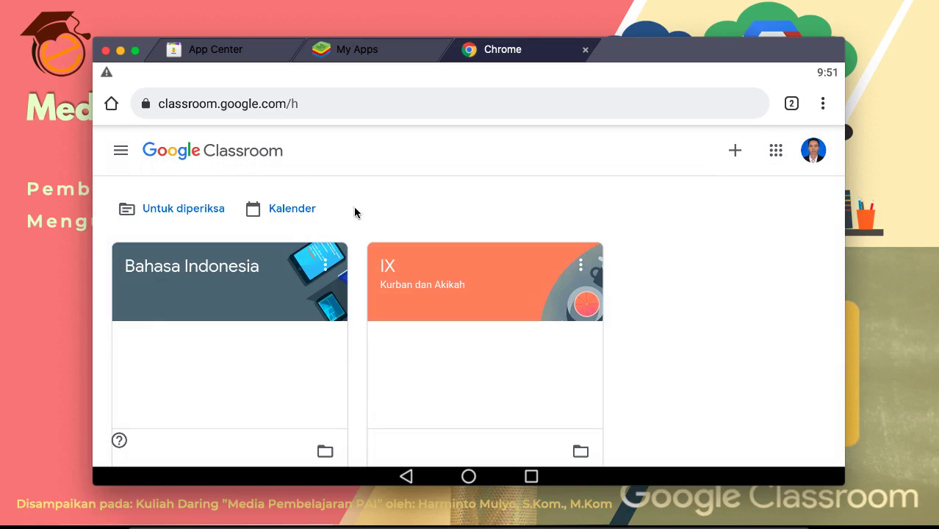
pyautogui.scroll(-3, 738, 254)
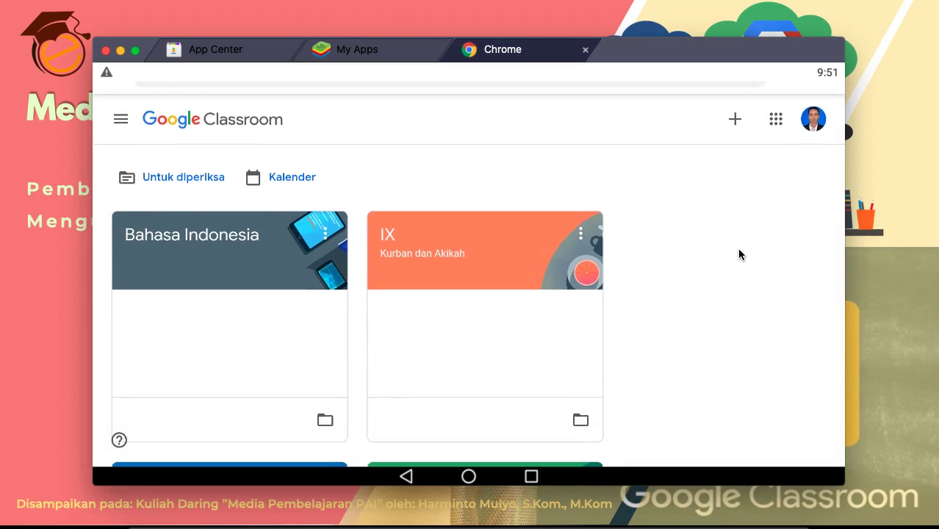
pyautogui.scroll(3, 739, 254)
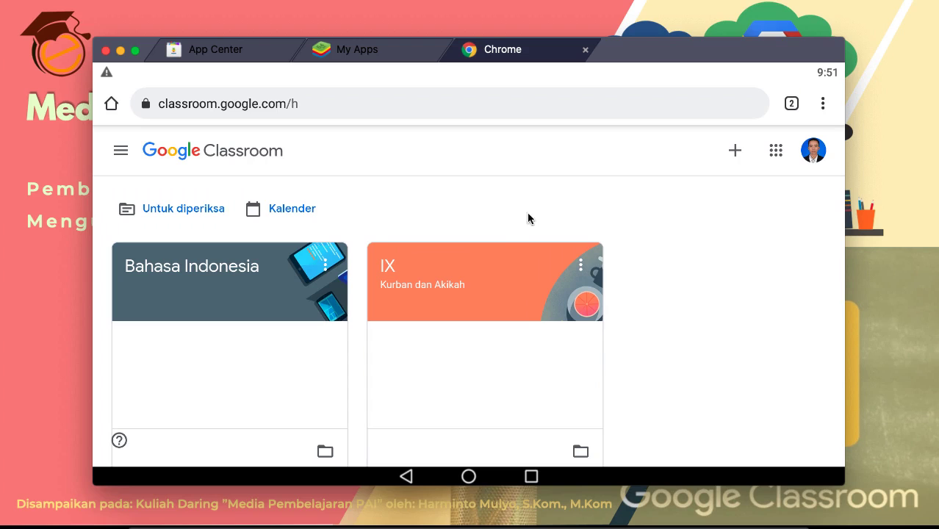
# Step: Sign out with 'Keluar' from the profile avatar and dismiss the translate offer on the account chooser
pyautogui.click(807, 158)
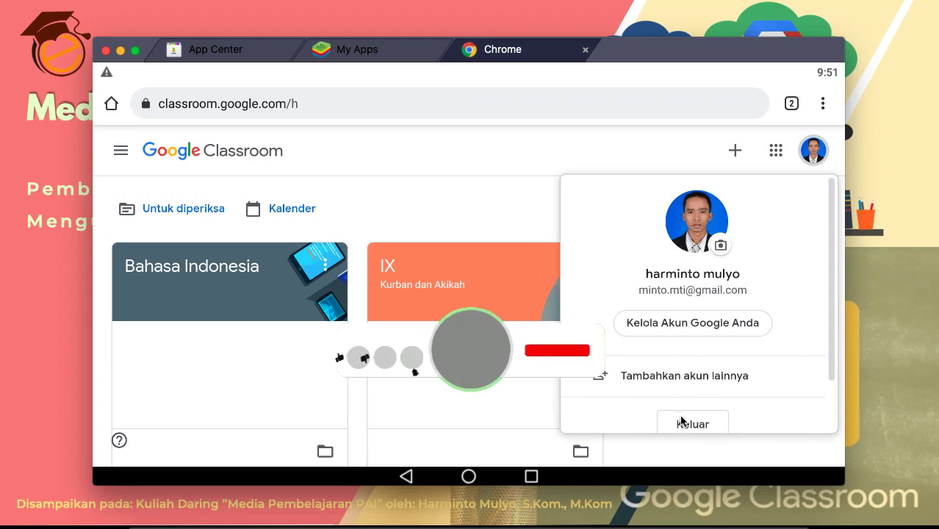
pyautogui.click(683, 423)
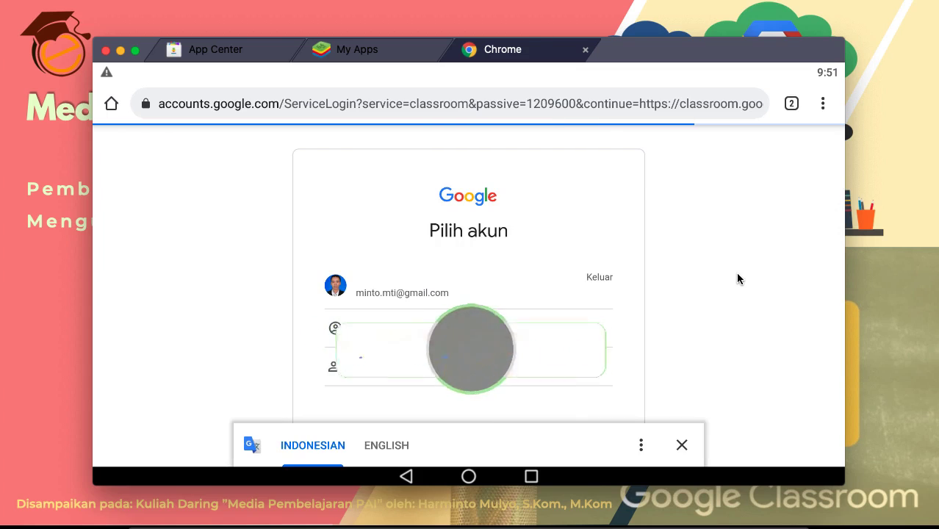
pyautogui.click(682, 446)
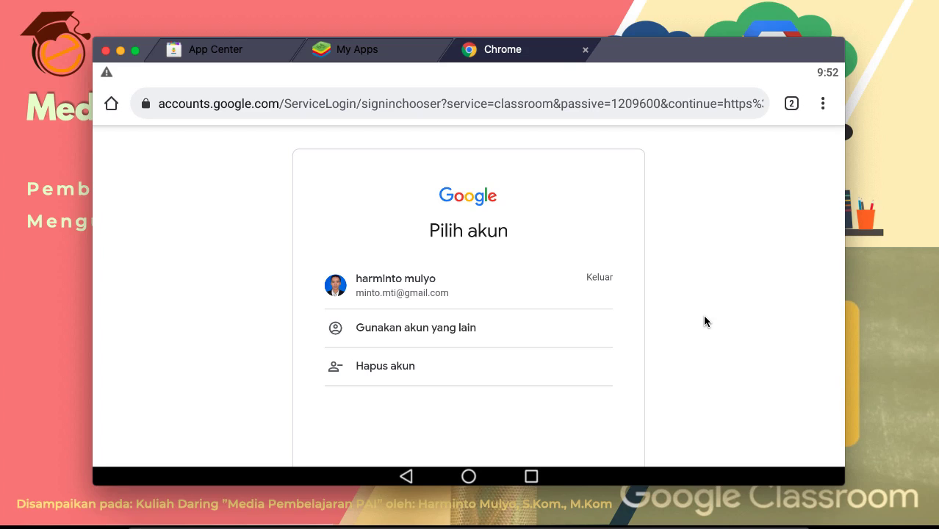
pyautogui.scroll(-2, 704, 321)
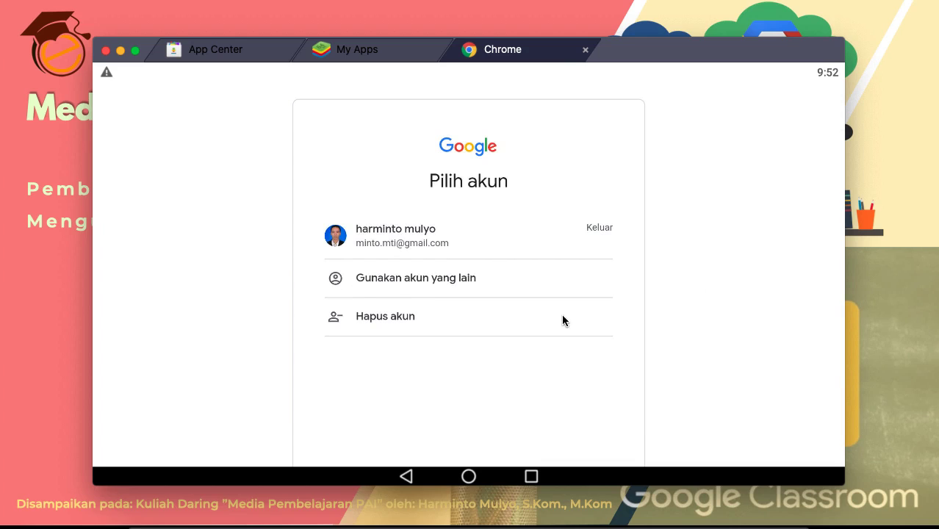
pyautogui.scroll(-1, 691, 341)
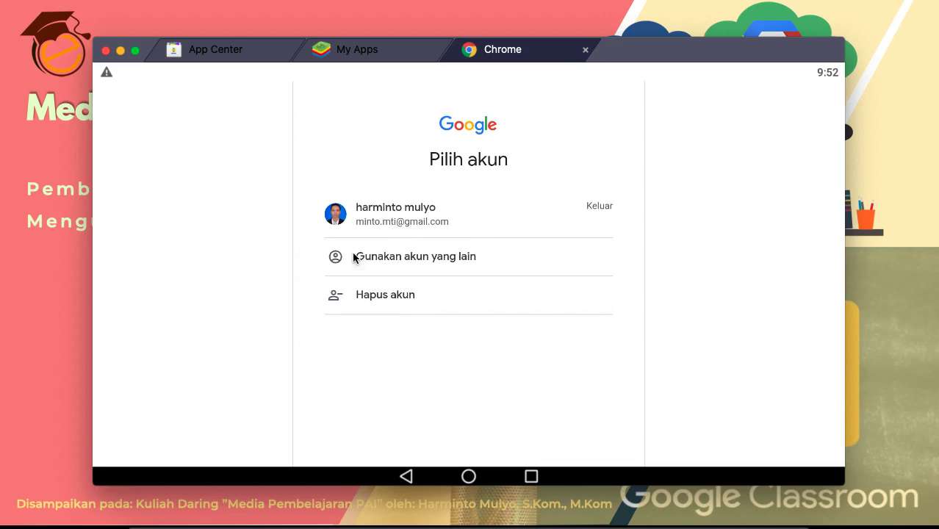
# Step: Sign in with a different university account by entering its e-mail address and password
pyautogui.click(382, 258)
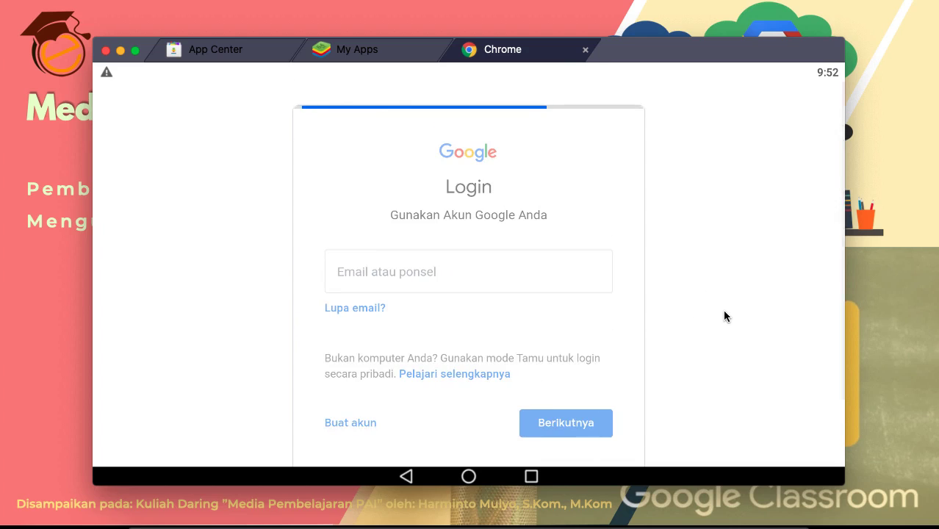
pyautogui.click(425, 231)
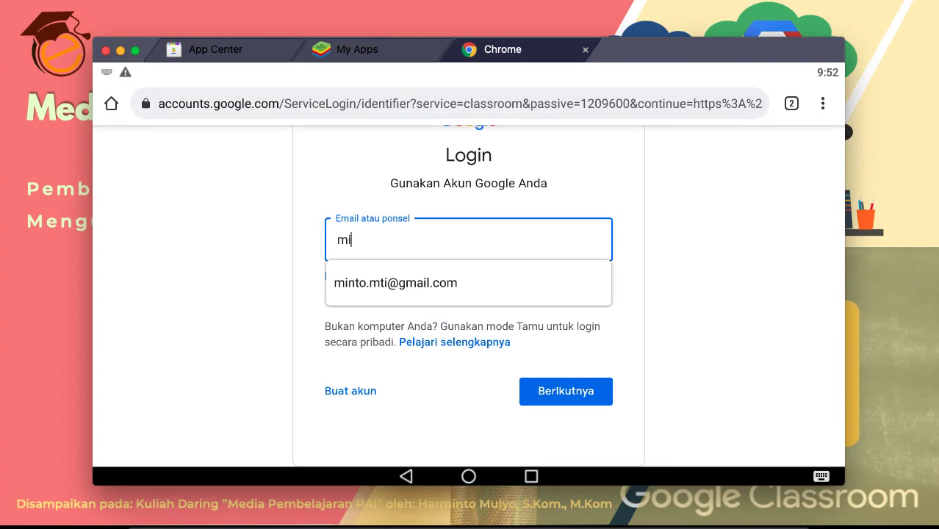
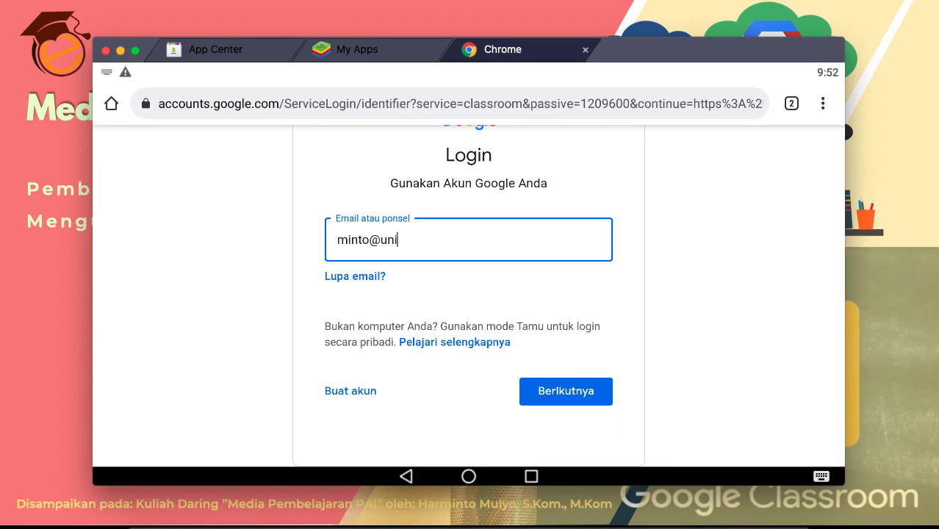
pyautogui.press('Return')
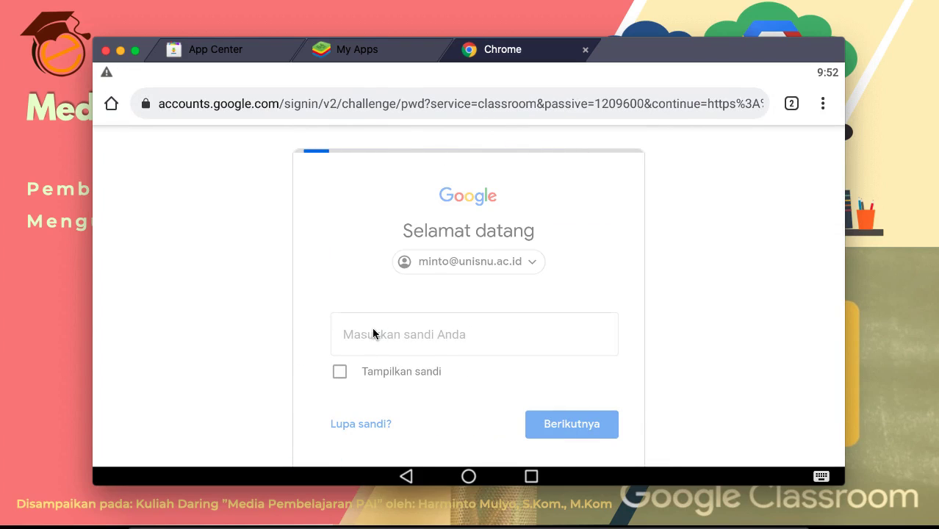
pyautogui.click(373, 331)
pyautogui.write('••••')
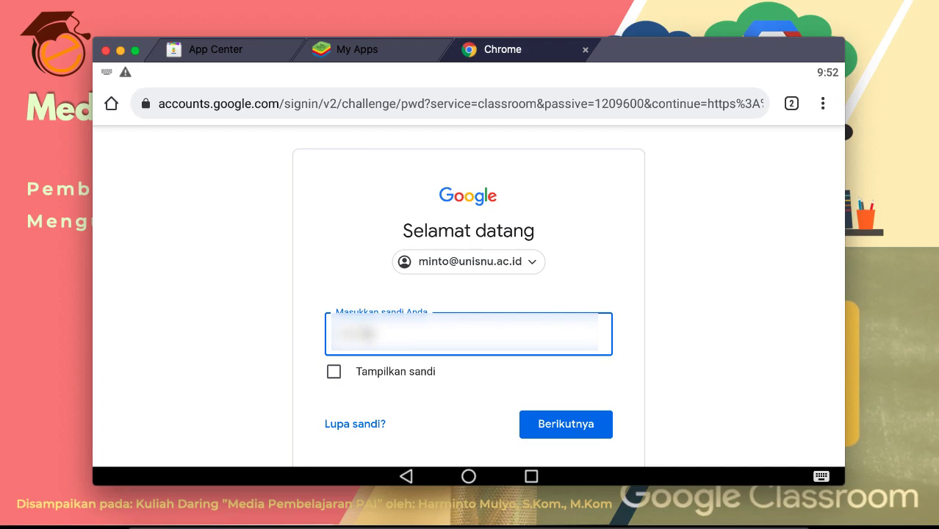
pyautogui.write('••')
pyautogui.press('Return')
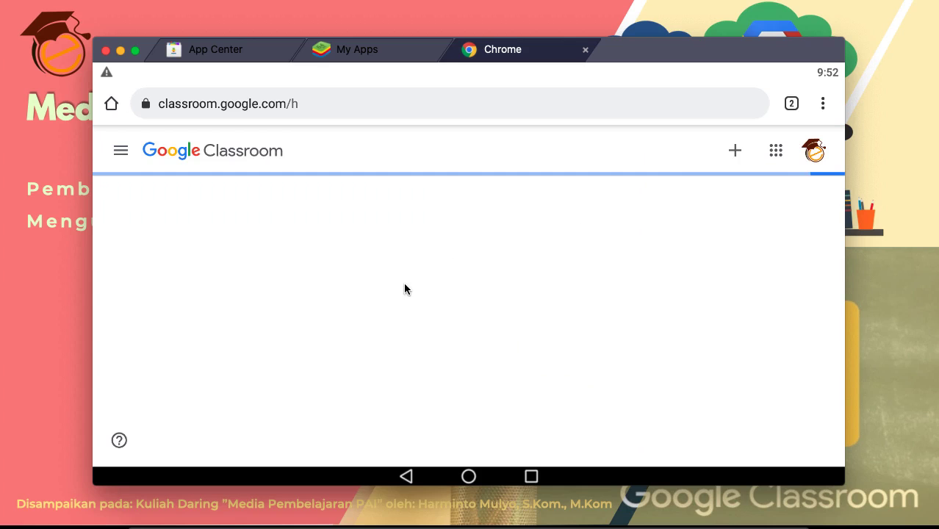
# Step: Browse the new account's class cards and open, then close, the navigation drawer
pyautogui.scroll(-3, 655, 316)
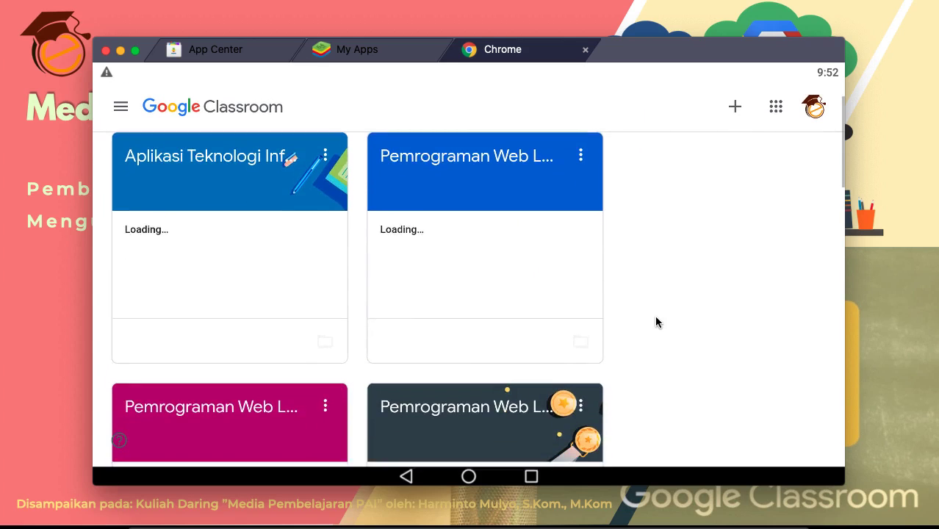
pyautogui.scroll(-3, 655, 321)
pyautogui.scroll(5, 656, 321)
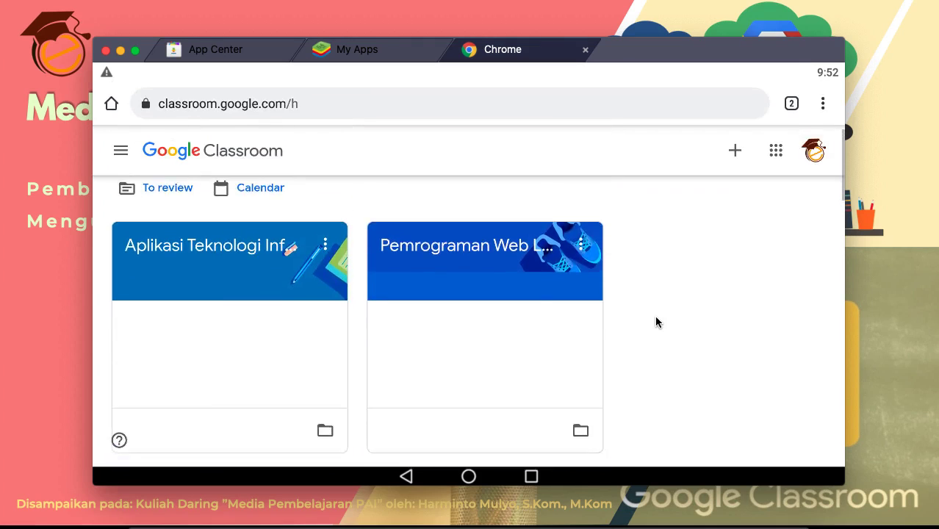
pyautogui.scroll(1, 656, 321)
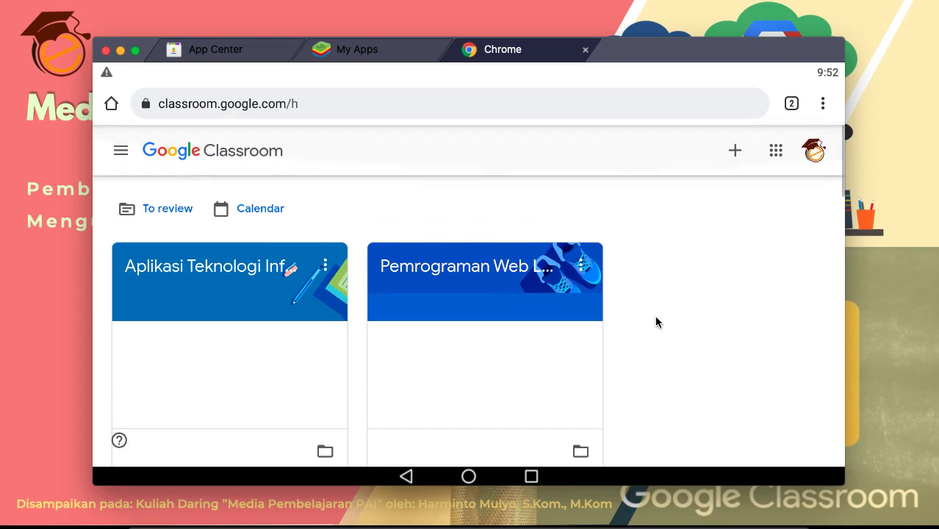
pyautogui.click(121, 151)
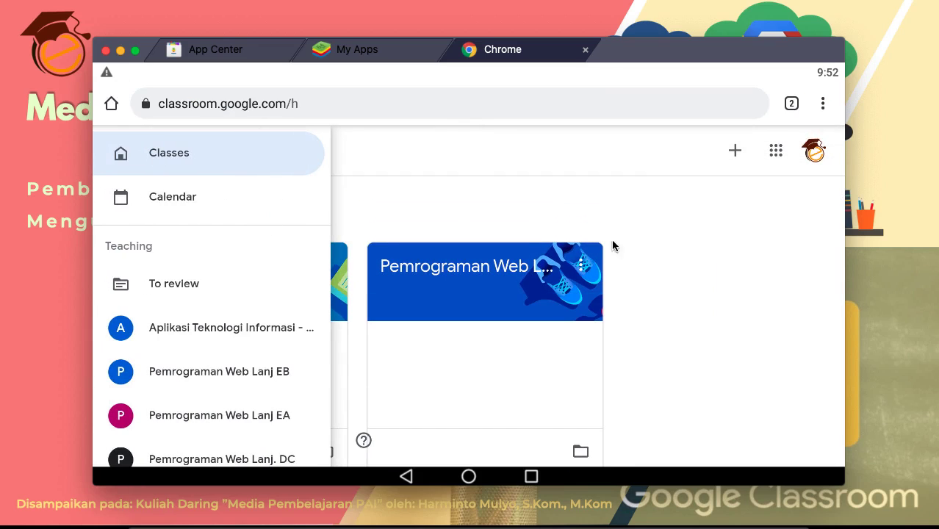
pyautogui.click(747, 262)
# Step: Bring up the Join class / Create class choices from the + button, dismissing them twice
pyautogui.click(735, 152)
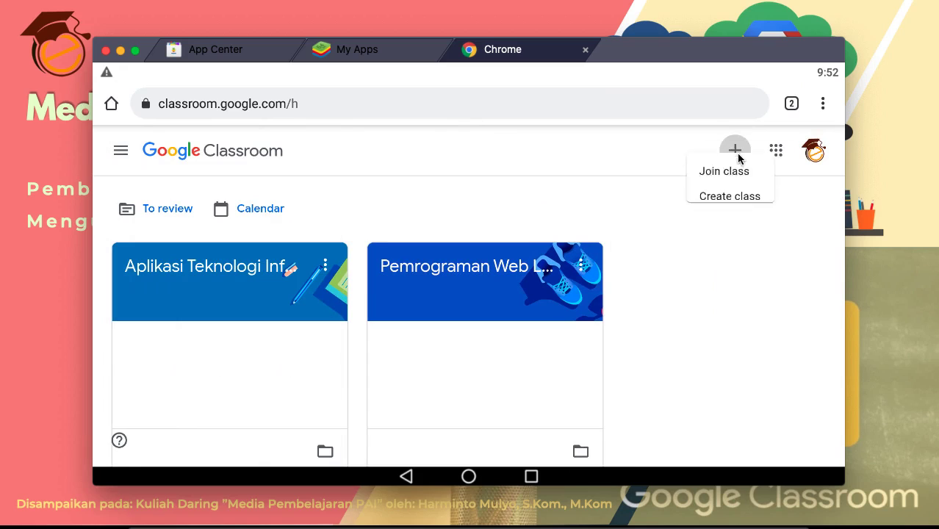
pyautogui.click(777, 309)
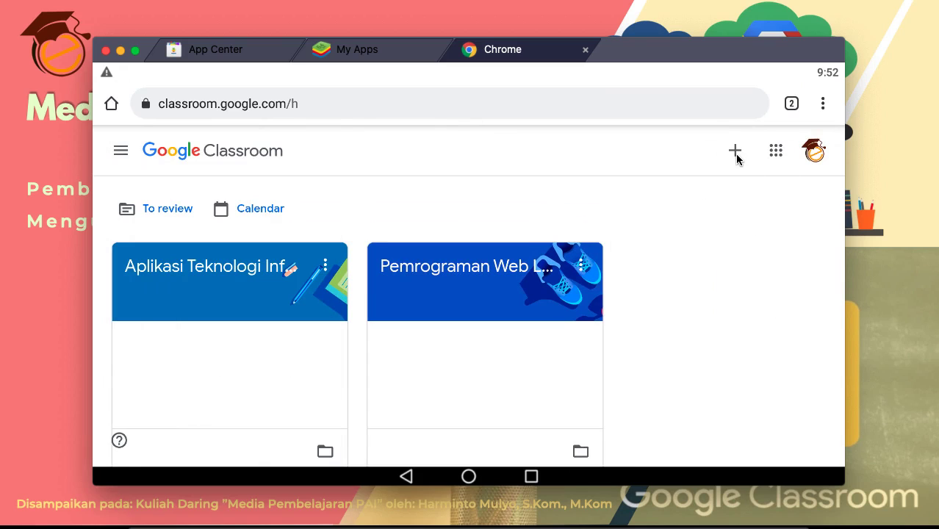
pyautogui.click(737, 157)
pyautogui.click(744, 295)
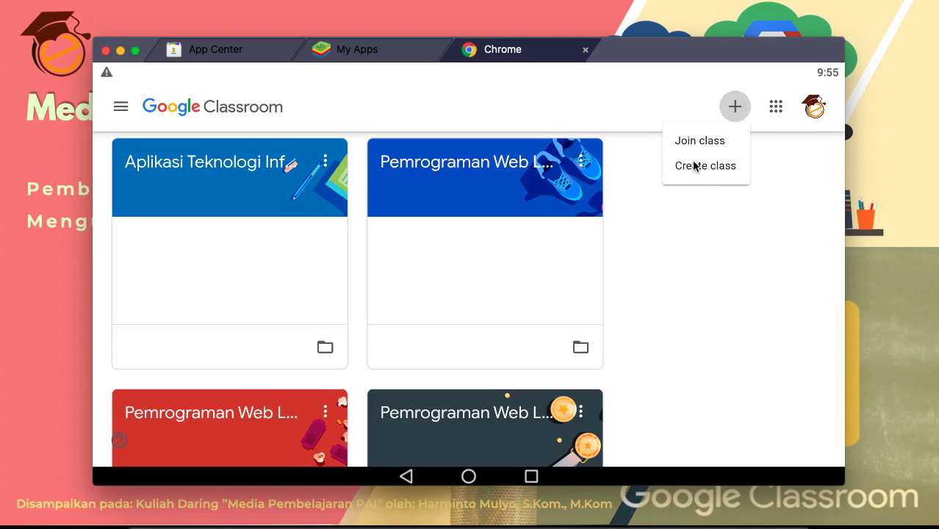
# Step: Create a class with 'Bahasa Indonesia' as the class name
pyautogui.click(694, 164)
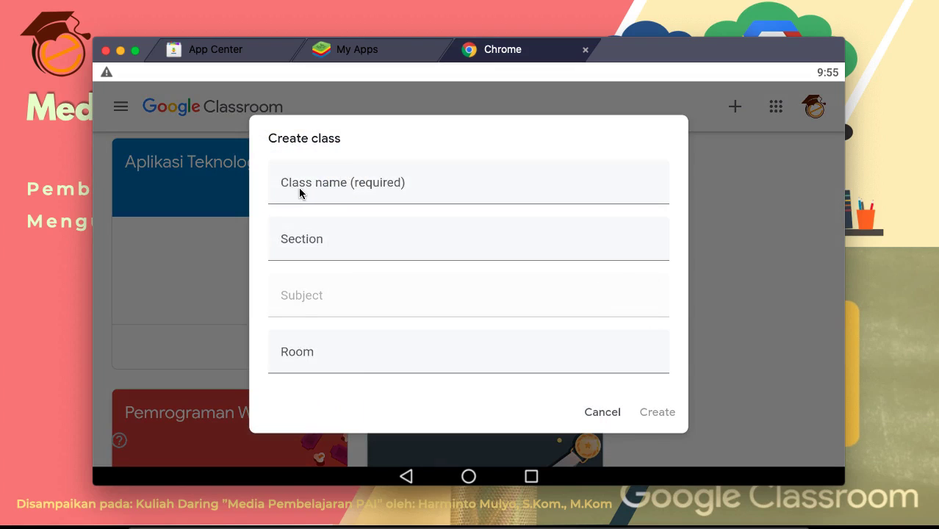
pyautogui.click(299, 190)
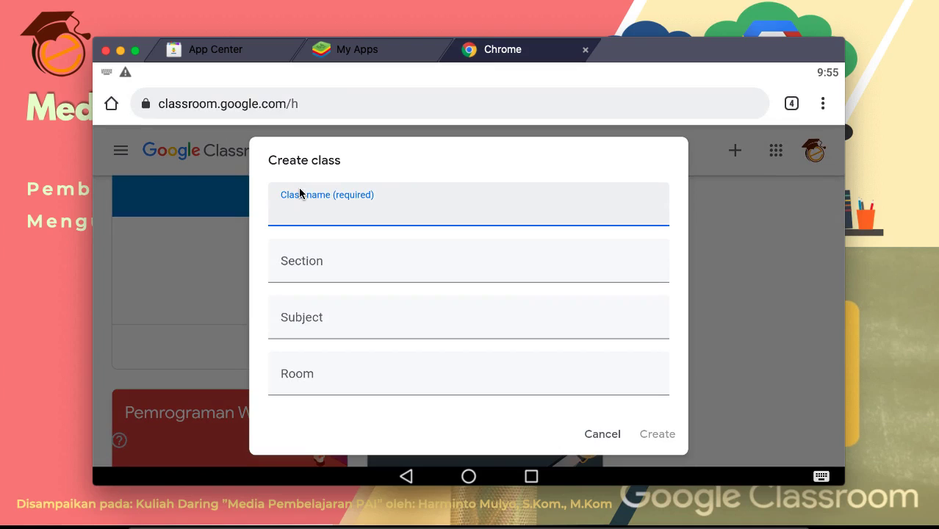
pyautogui.write('Bahasa Indonesia')
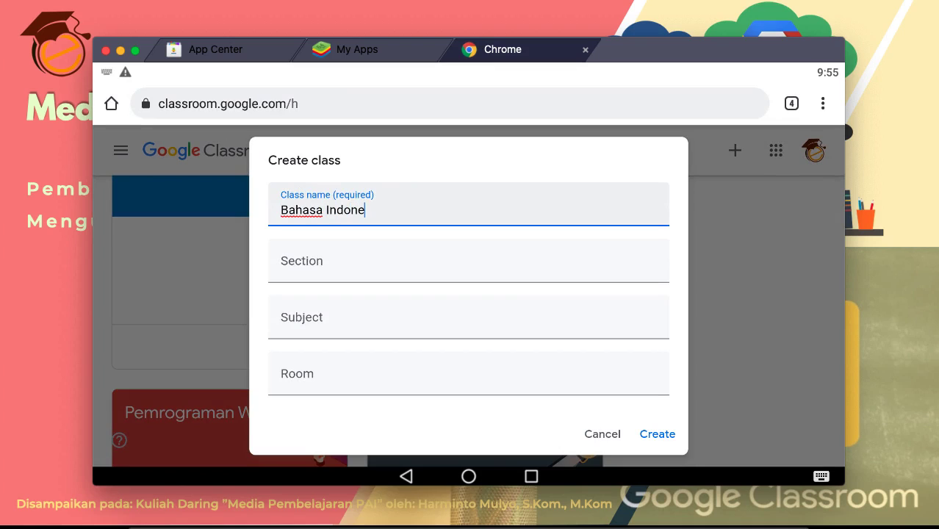
pyautogui.click(656, 433)
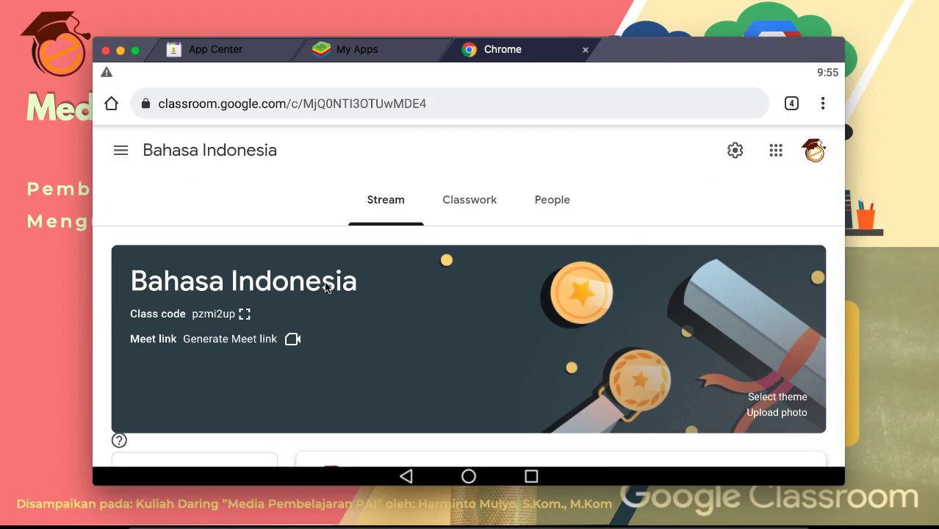
pyautogui.scroll(-1, 220, 327)
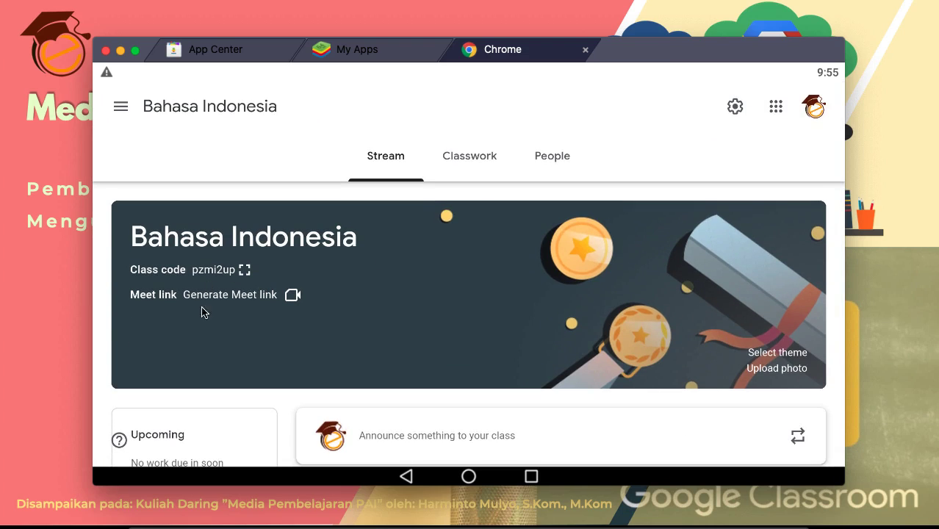
pyautogui.scroll(-1, 198, 311)
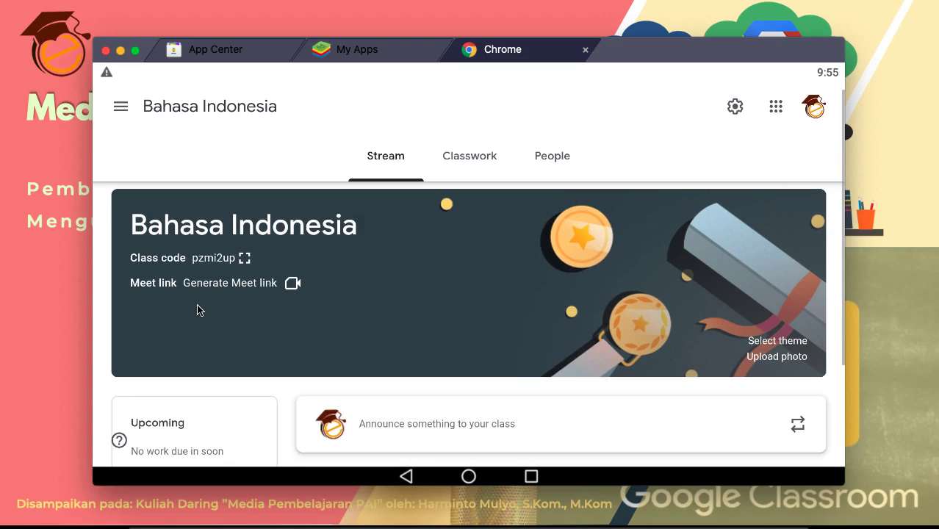
pyautogui.doubleClick(201, 258)
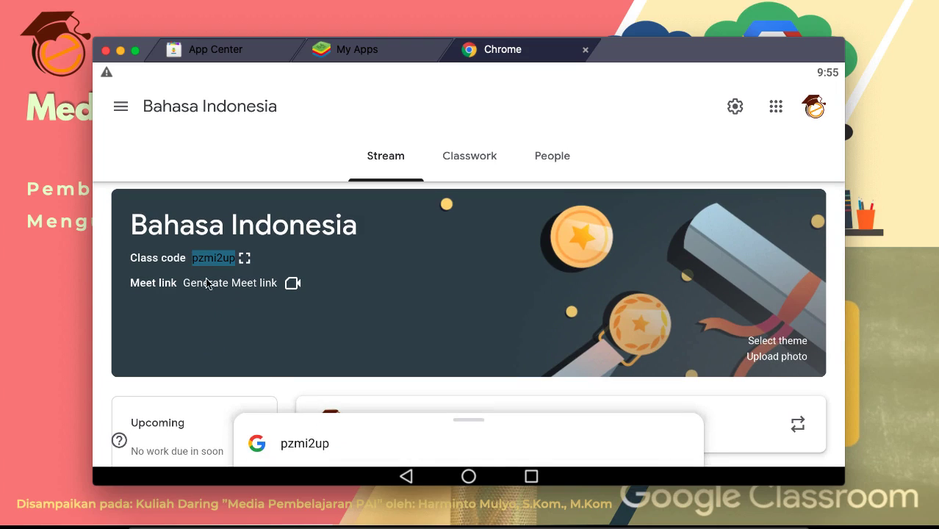
pyautogui.click(197, 348)
pyautogui.scroll(-1, 197, 348)
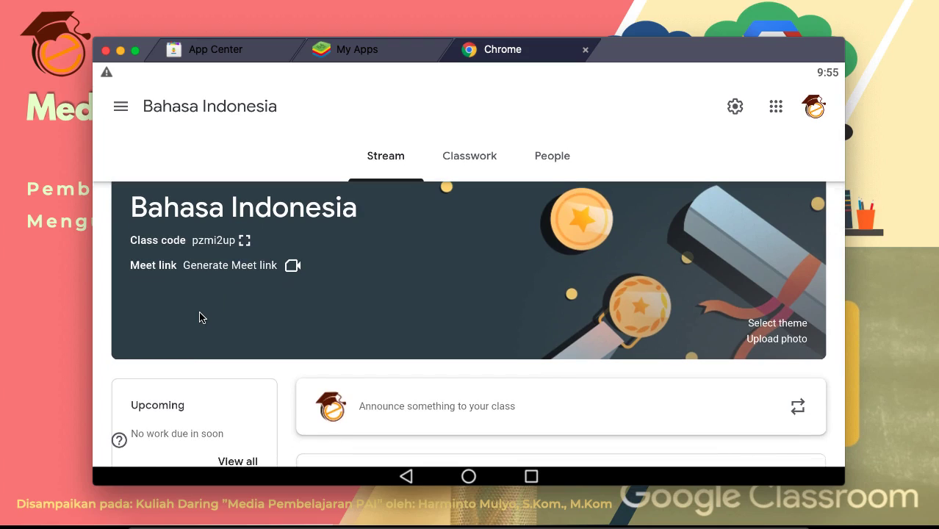
pyautogui.scroll(1, 201, 318)
pyautogui.doubleClick(213, 259)
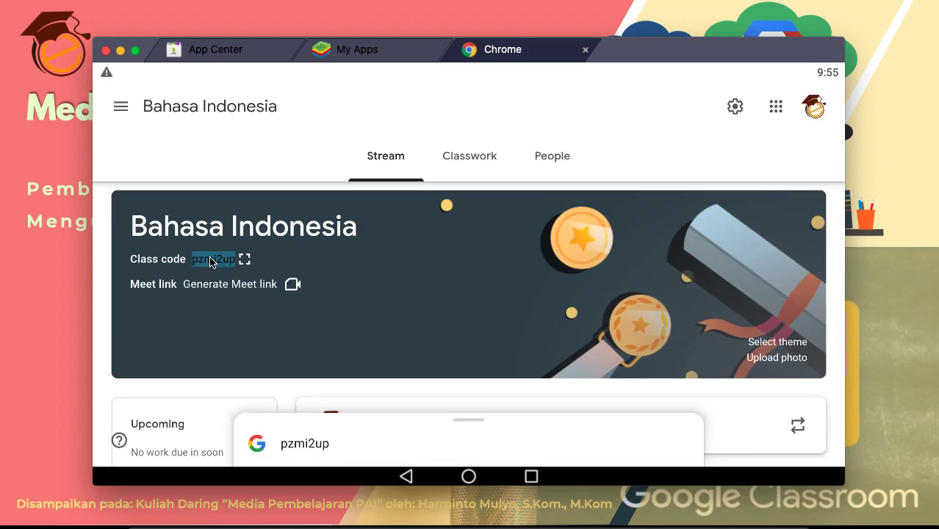
pyautogui.click(212, 314)
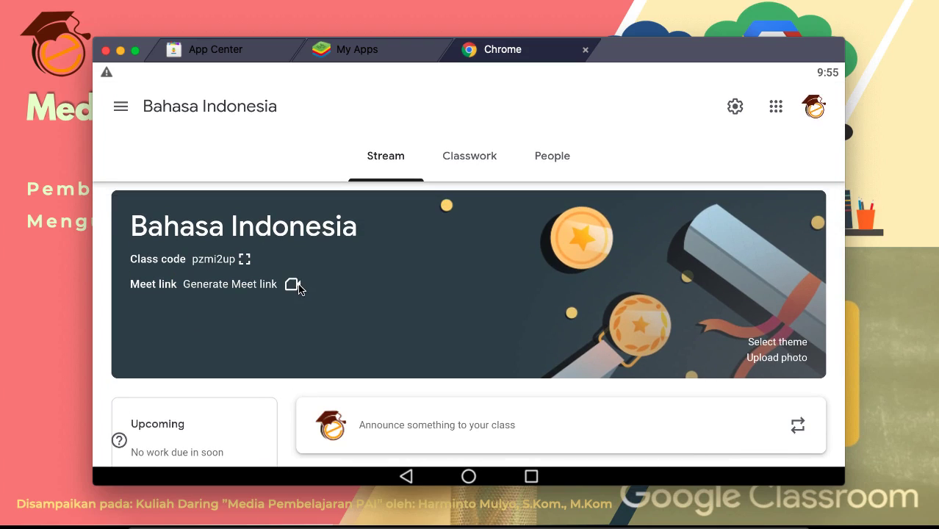
pyautogui.click(145, 288)
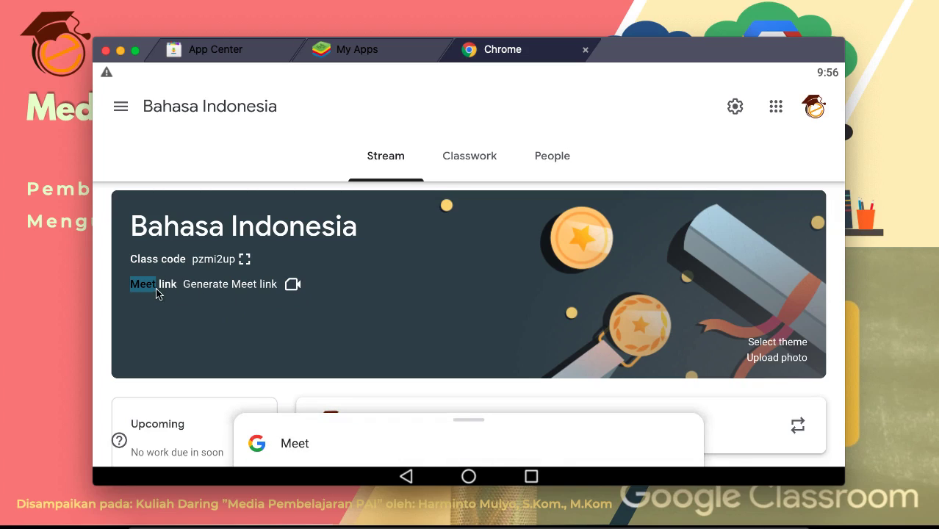
pyautogui.click(166, 301)
pyautogui.click(171, 287)
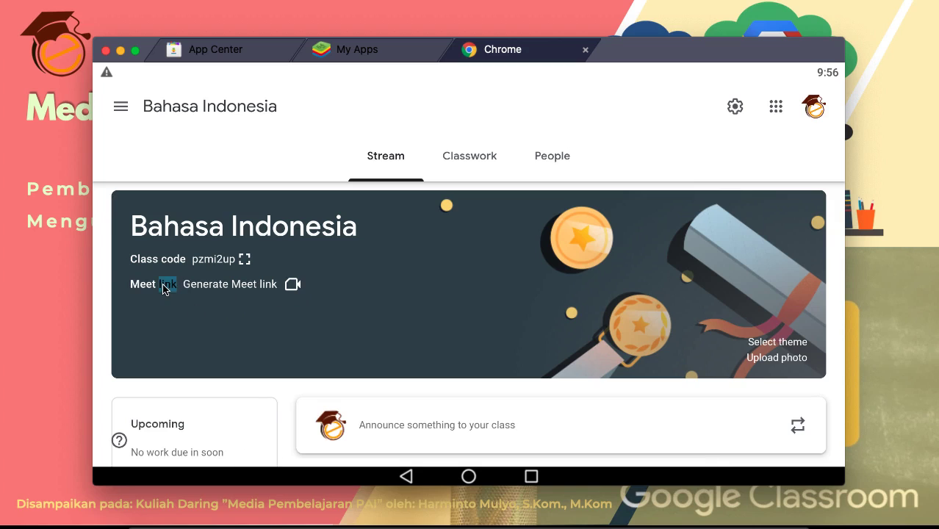
pyautogui.click(293, 285)
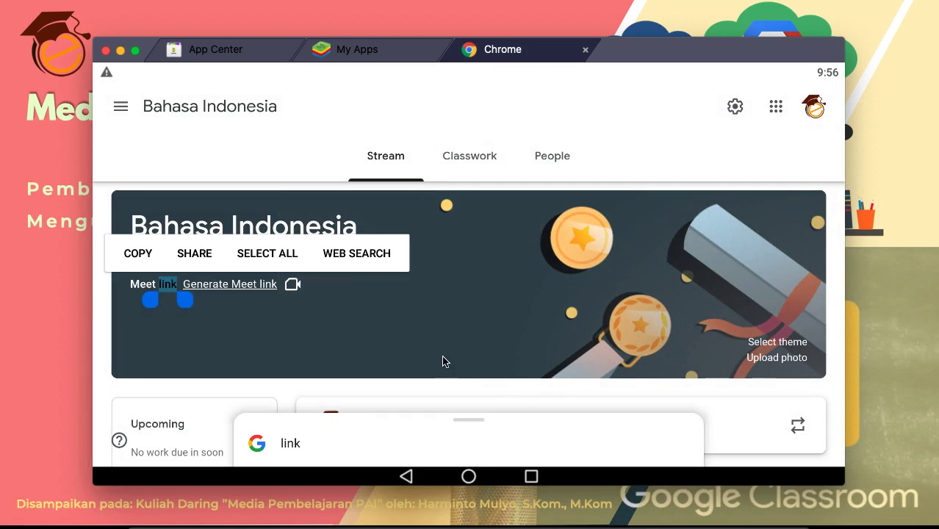
pyautogui.click(370, 352)
pyautogui.scroll(-1, 369, 351)
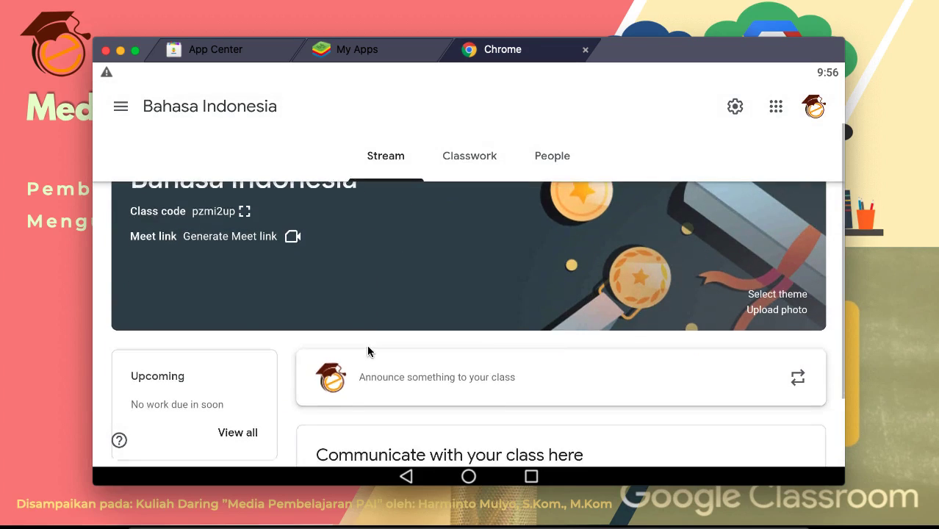
pyautogui.scroll(-2, 506, 348)
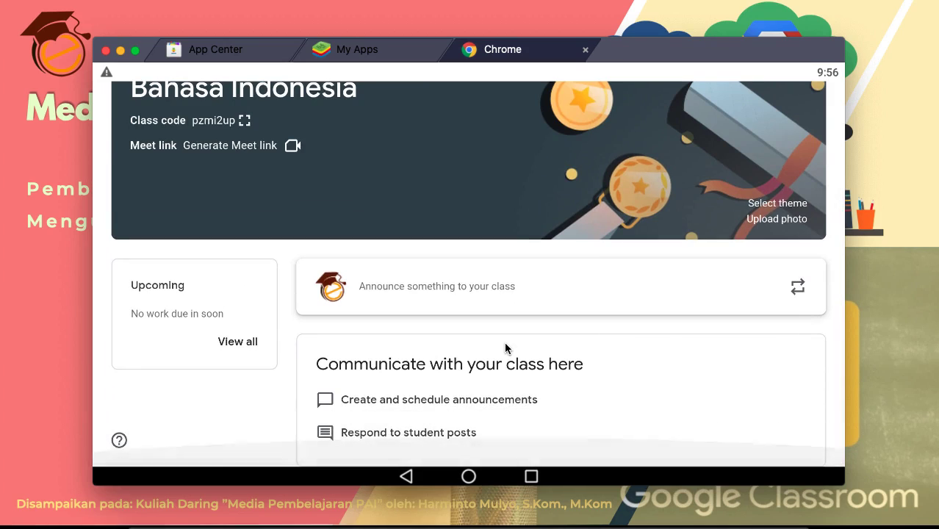
pyautogui.scroll(3, 616, 358)
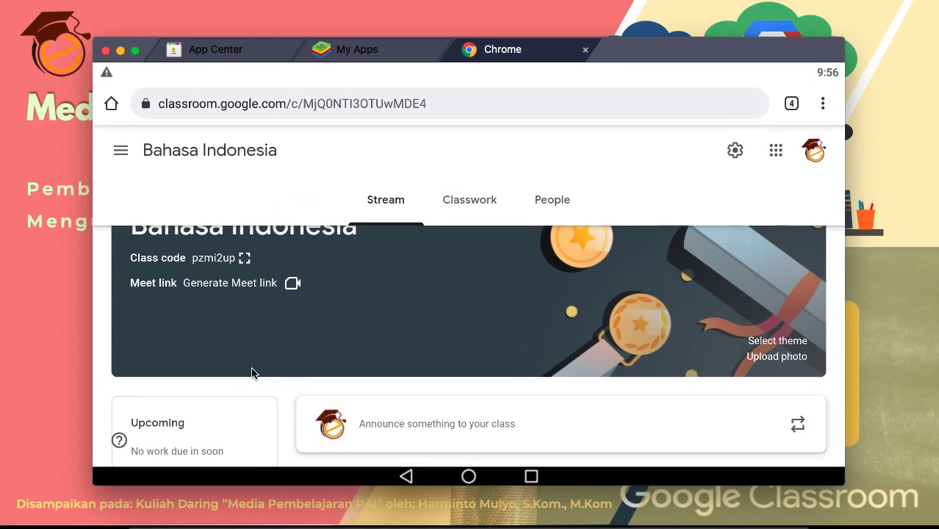
pyautogui.click(472, 204)
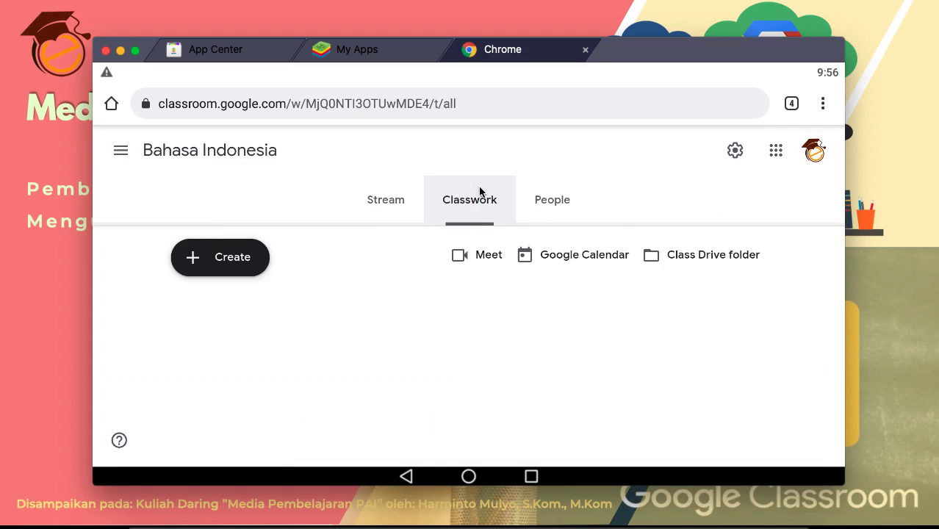
pyautogui.click(376, 199)
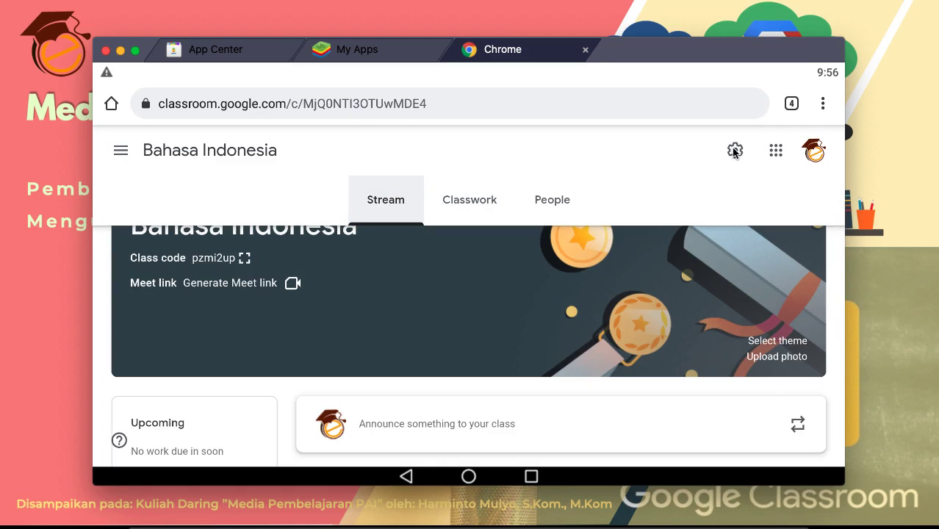
pyautogui.click(735, 150)
pyautogui.scroll(-15, 384, 271)
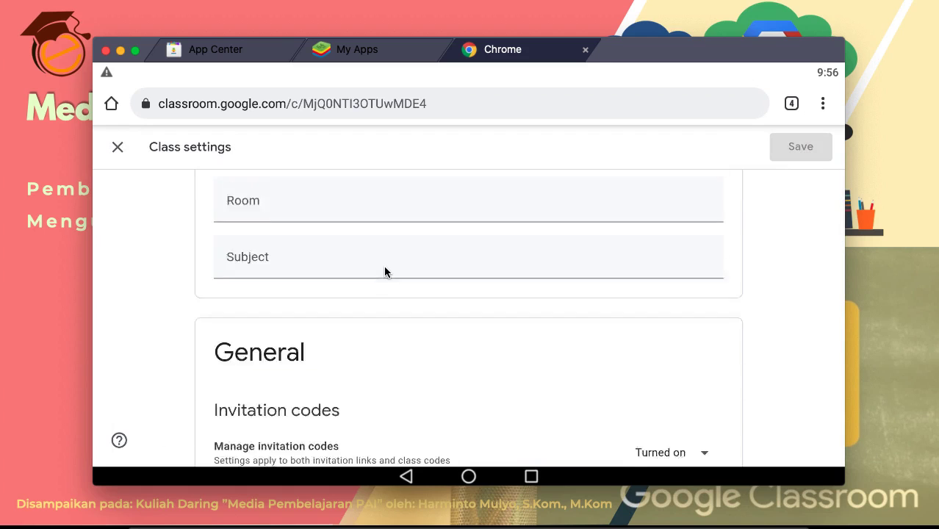
pyautogui.scroll(5, 385, 272)
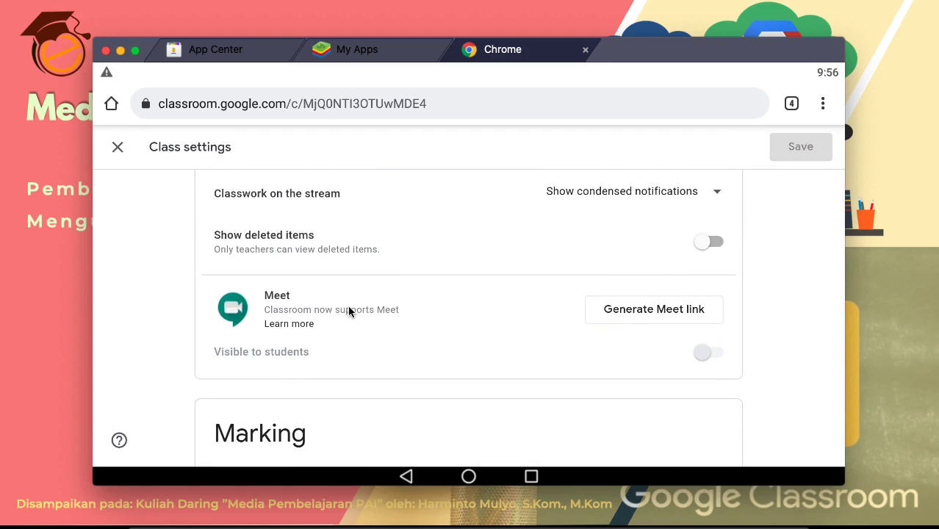
pyautogui.scroll(3, 349, 312)
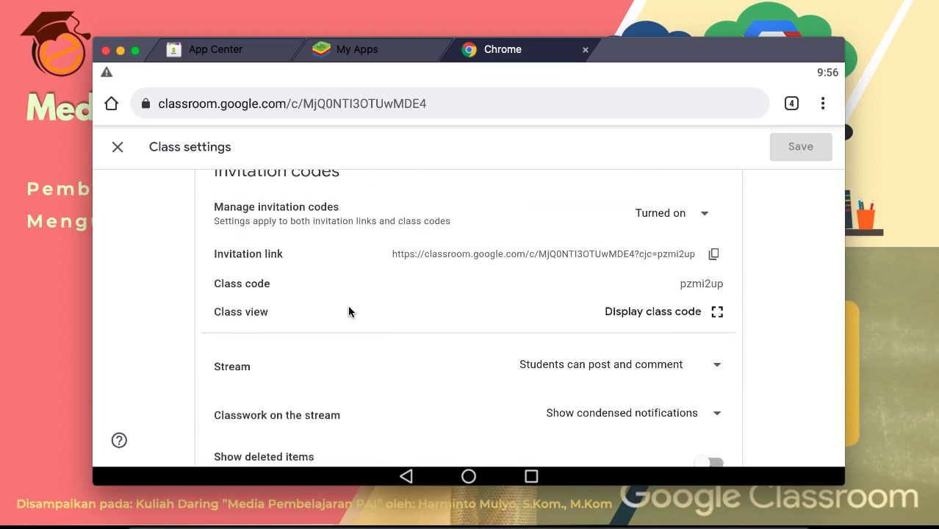
pyautogui.scroll(1, 349, 312)
pyautogui.scroll(-6, 403, 343)
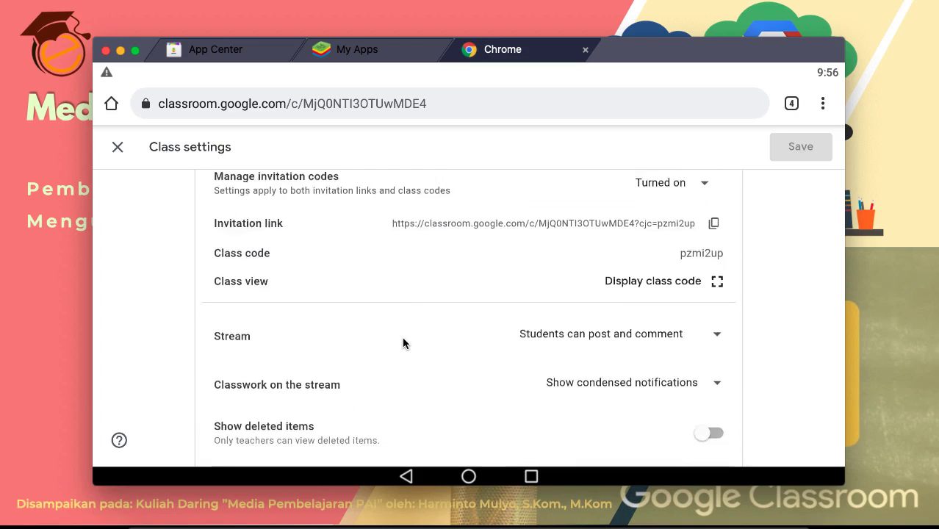
pyautogui.scroll(-2, 403, 342)
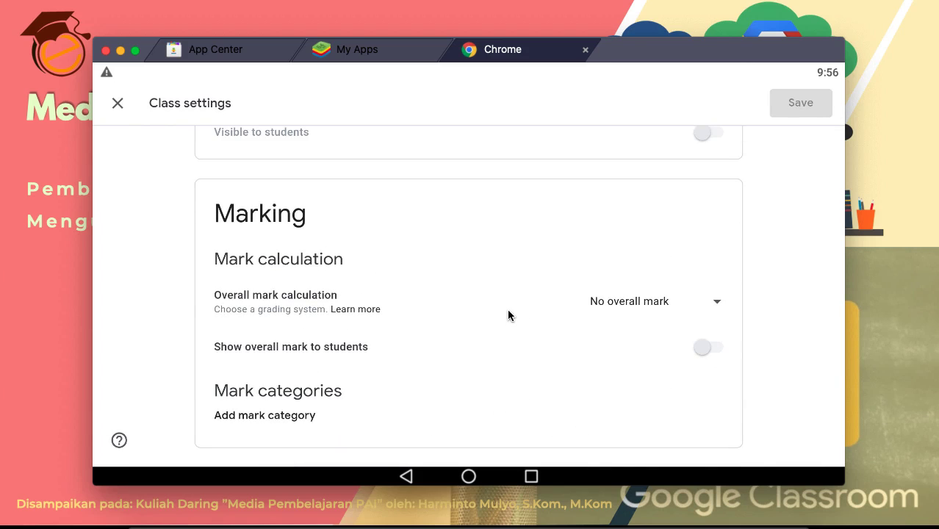
pyautogui.scroll(7, 507, 315)
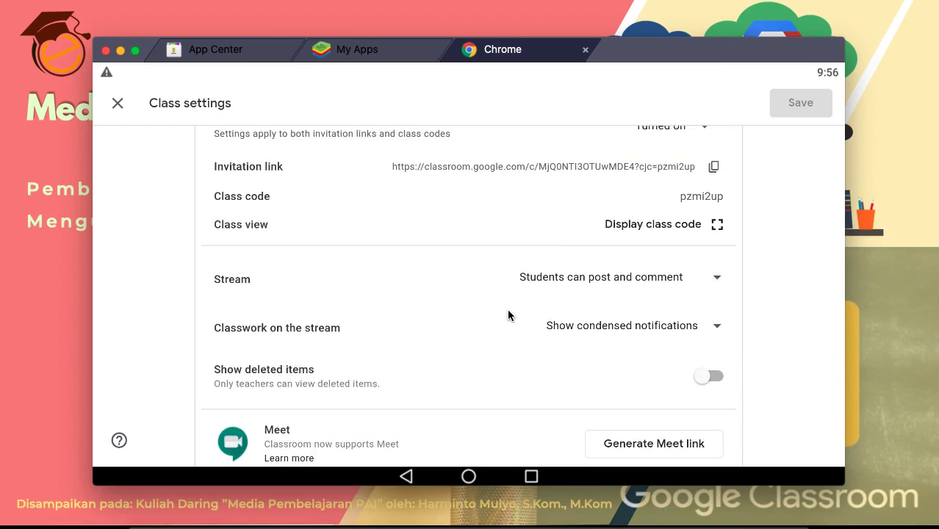
pyautogui.scroll(2, 507, 315)
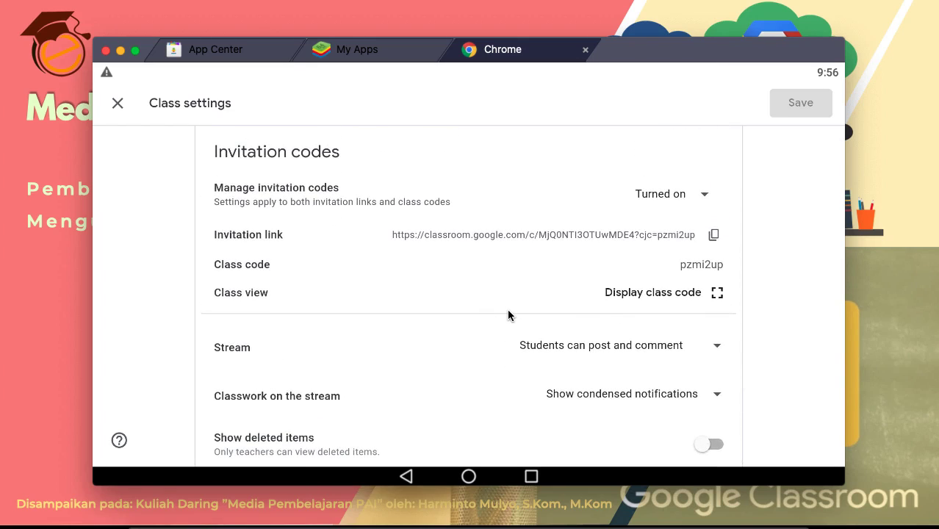
pyautogui.scroll(1, 508, 316)
pyautogui.click(119, 102)
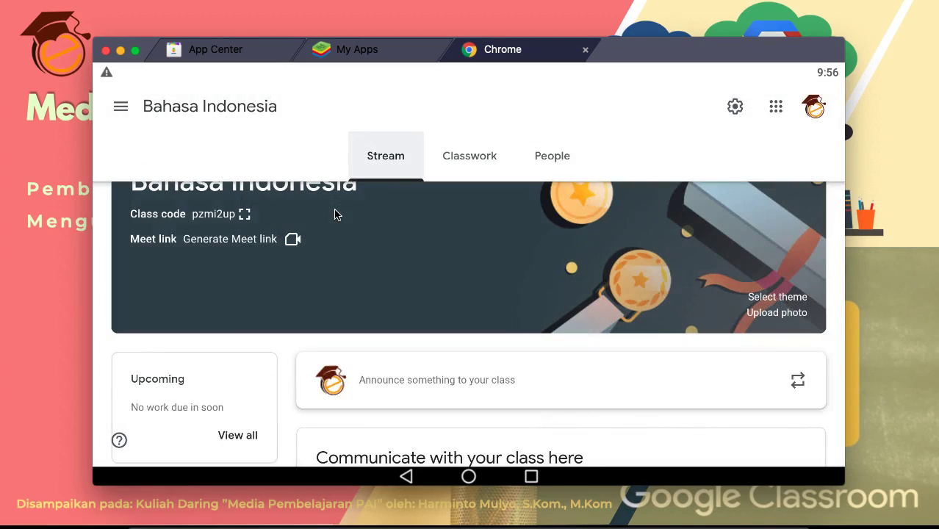
pyautogui.click(108, 108)
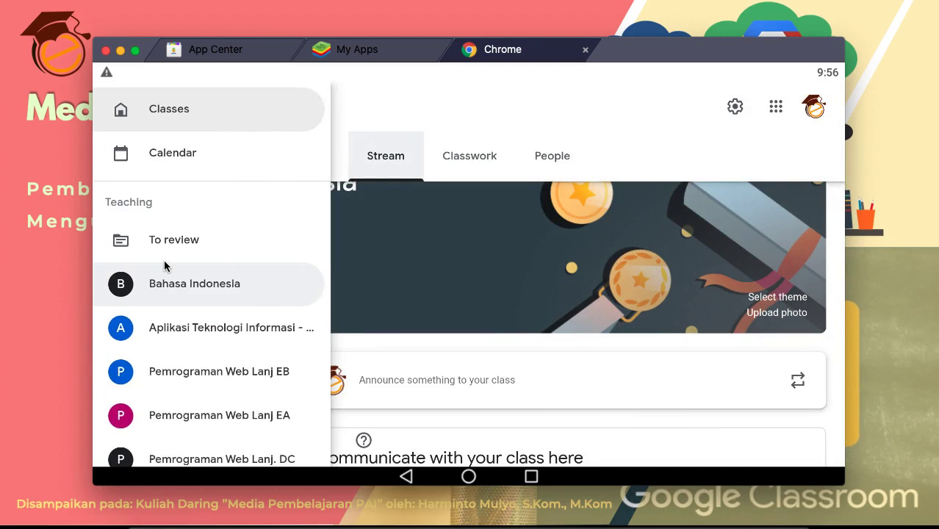
pyautogui.scroll(-5, 165, 266)
pyautogui.click(158, 437)
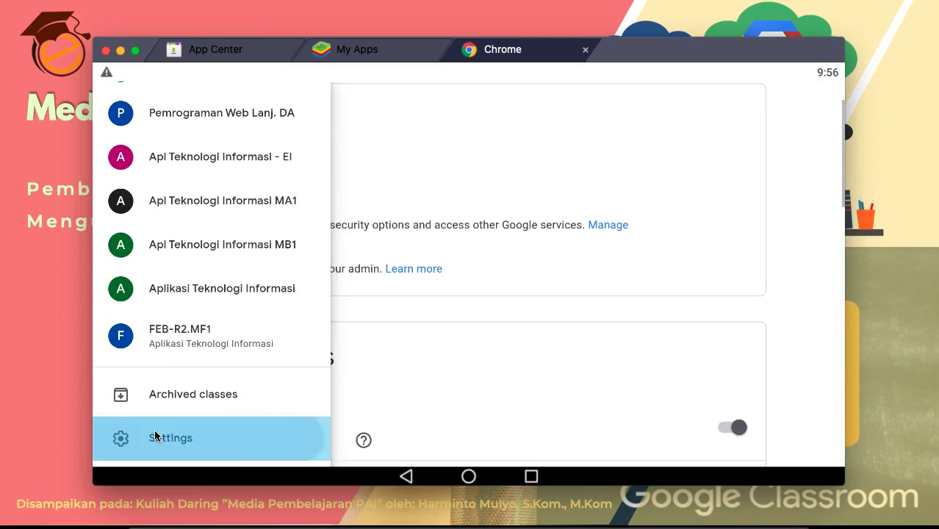
pyautogui.scroll(-6, 531, 353)
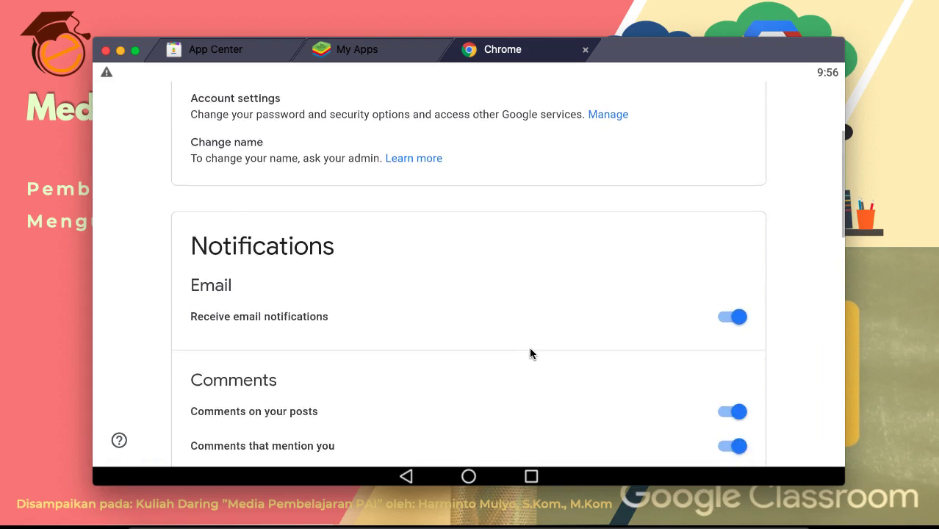
pyautogui.scroll(-10, 531, 353)
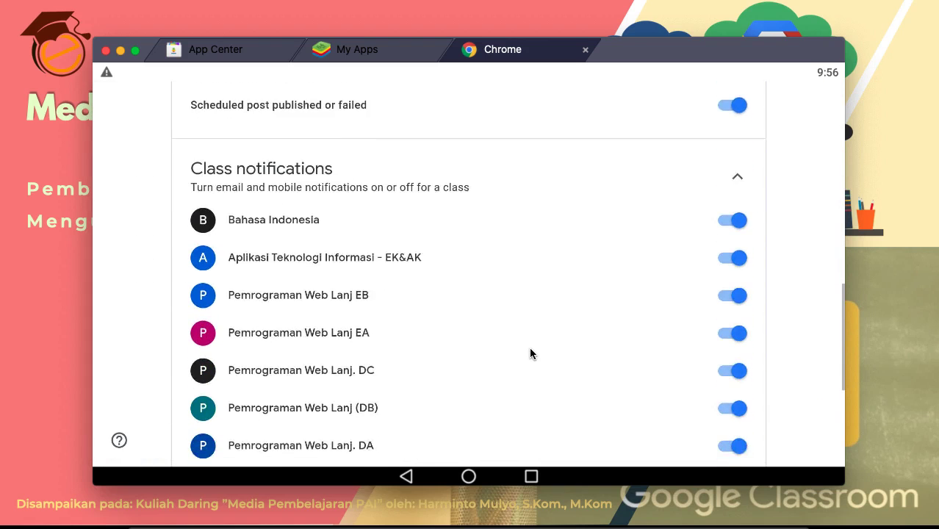
pyautogui.scroll(15, 531, 354)
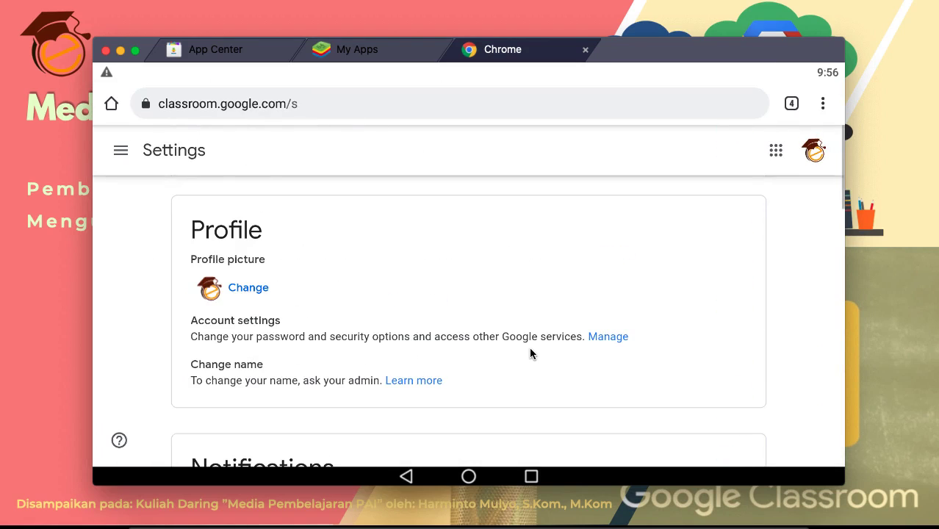
# Step: Open Google Account's Data & personalisation section and scroll down to General preferences for the web
pyautogui.click(609, 337)
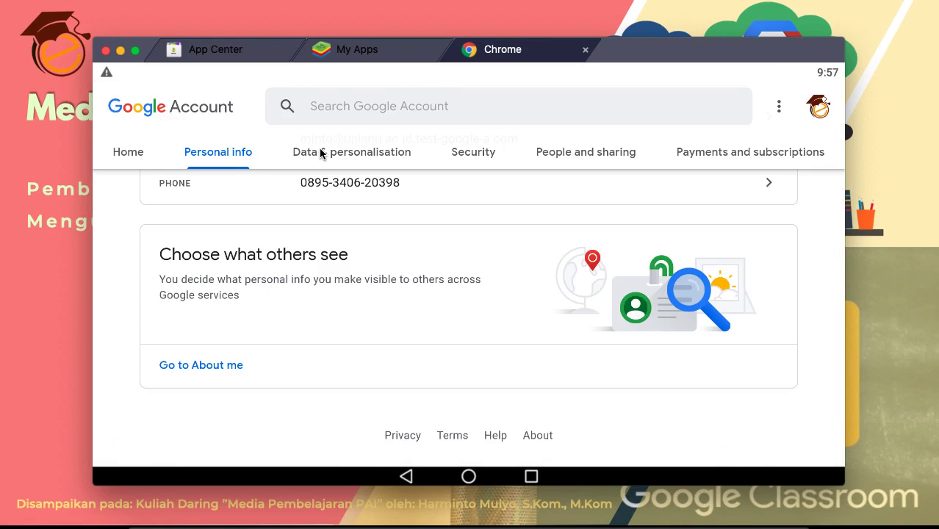
pyautogui.click(321, 152)
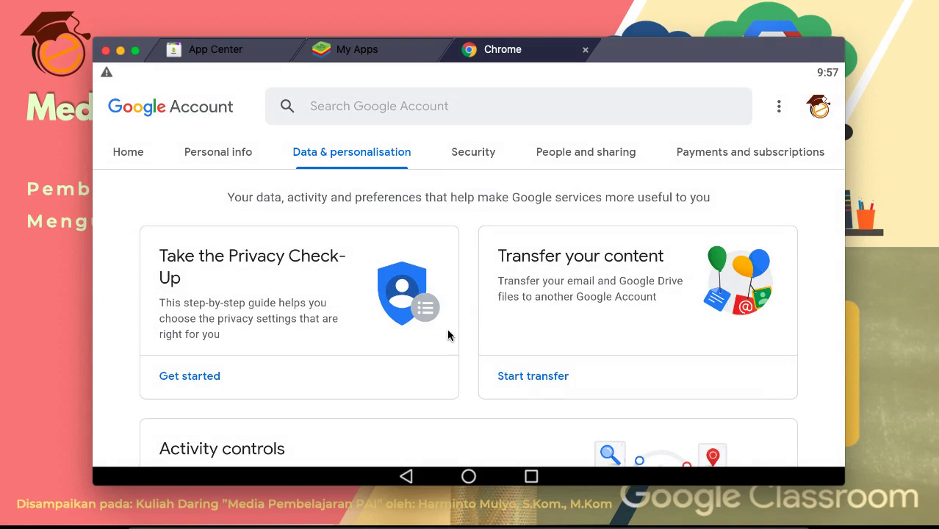
pyautogui.scroll(-4, 512, 353)
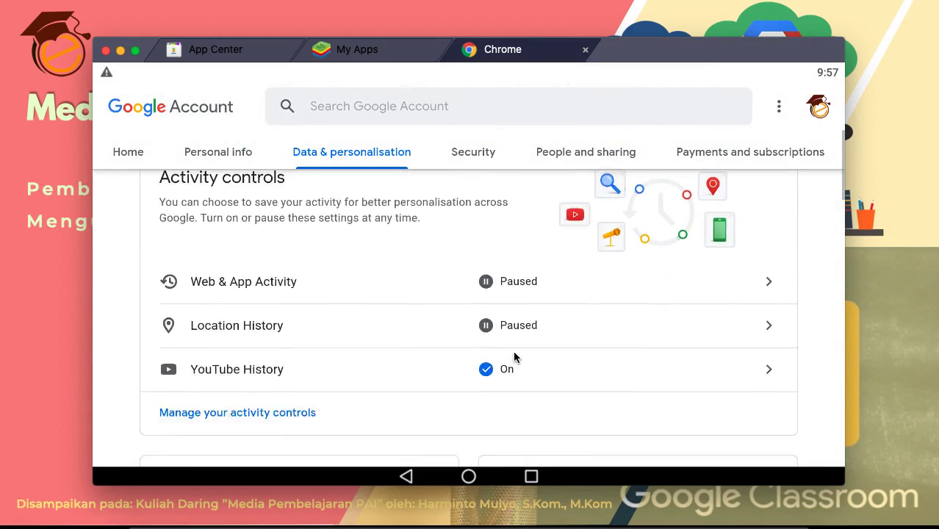
pyautogui.scroll(-4, 660, 365)
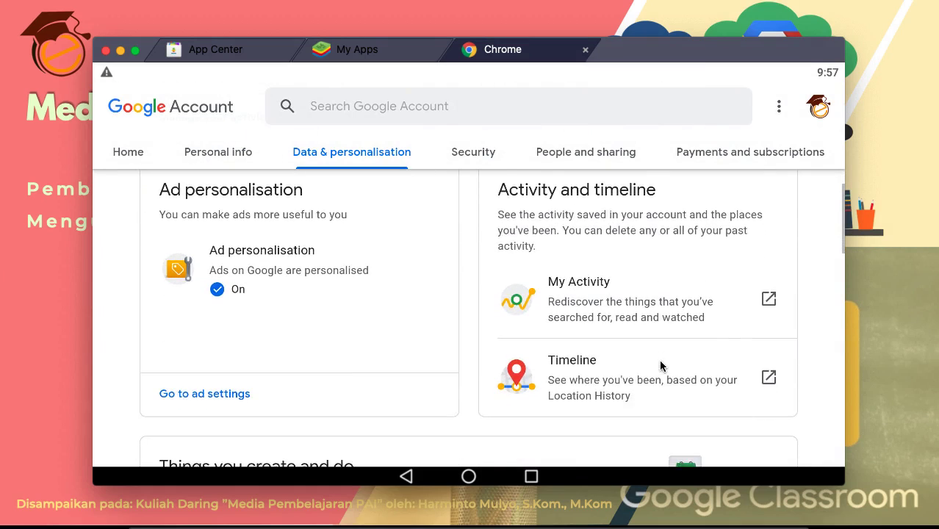
pyautogui.scroll(-6, 659, 366)
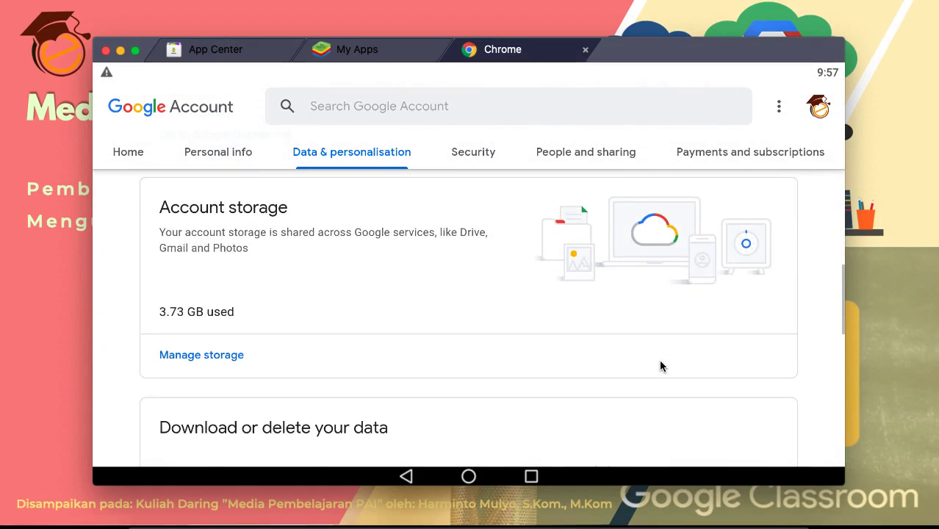
pyautogui.scroll(-5, 659, 365)
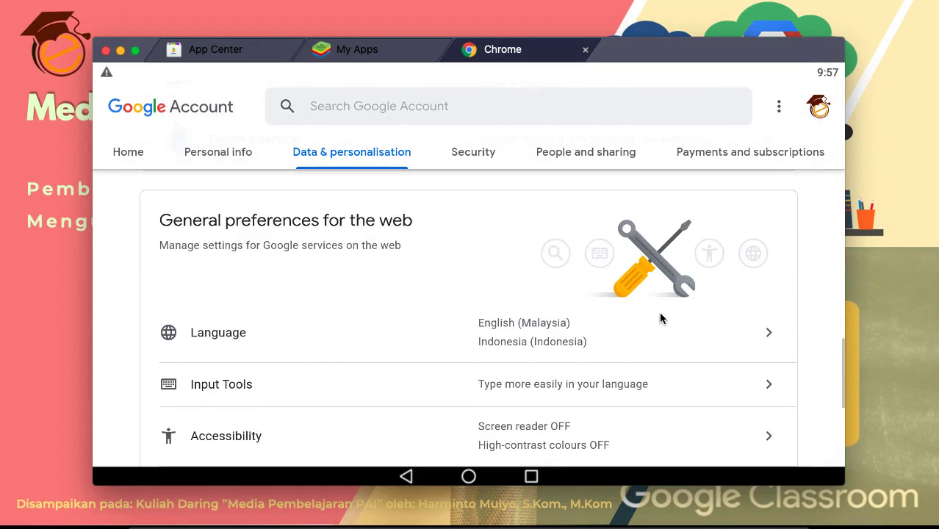
pyautogui.scroll(-1, 660, 317)
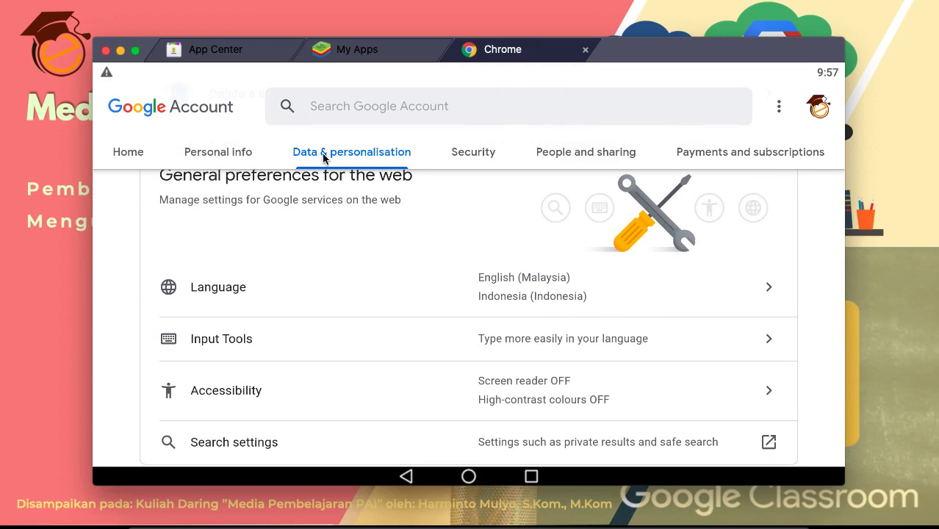
# Step: Open the Language settings, search 'indo' in the Add language picker, then cancel
pyautogui.click(768, 288)
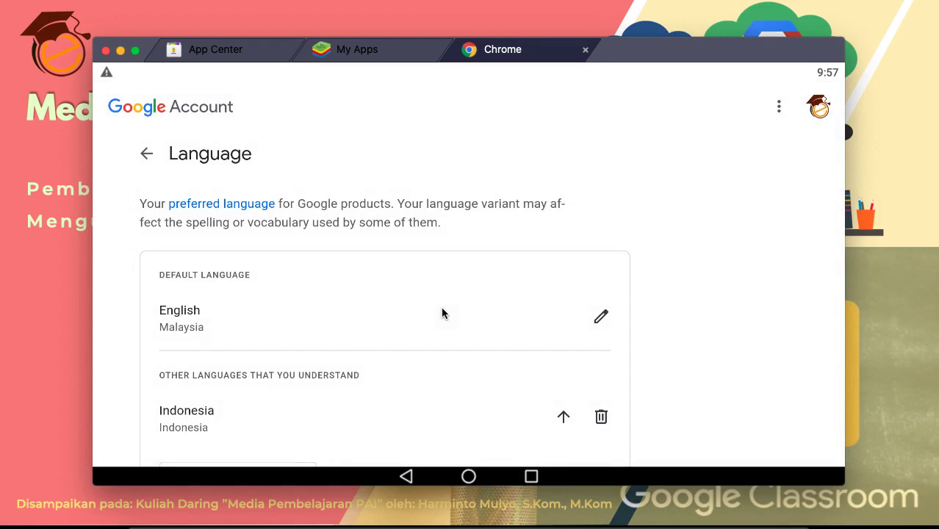
pyautogui.scroll(-1, 278, 326)
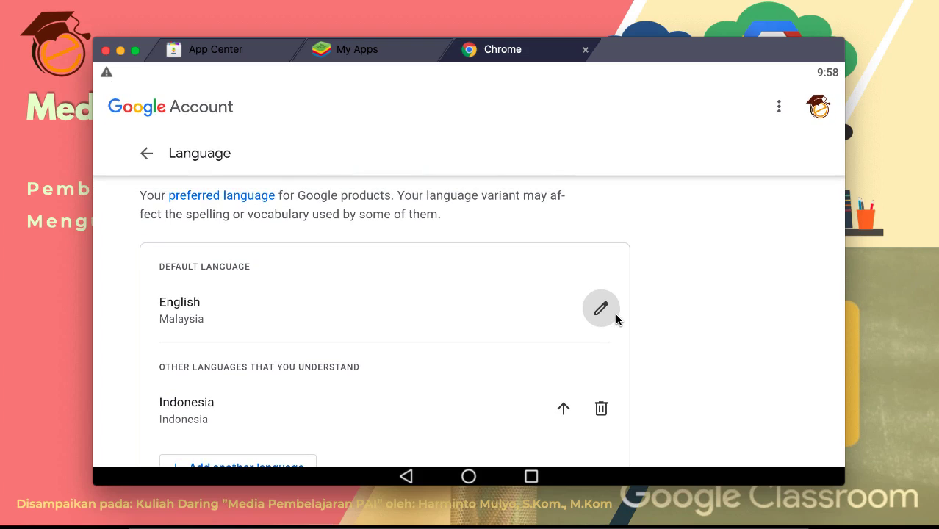
pyautogui.click(615, 316)
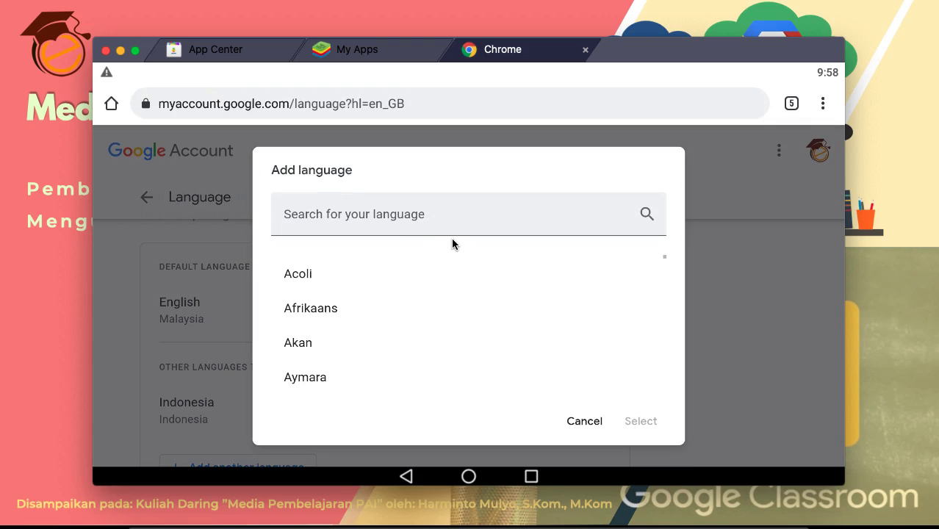
pyautogui.click(406, 228)
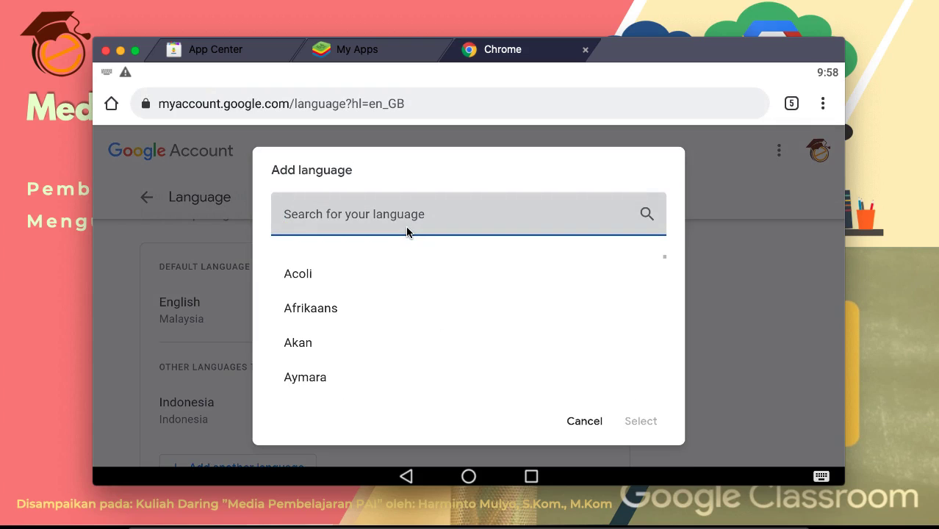
pyautogui.write('indo')
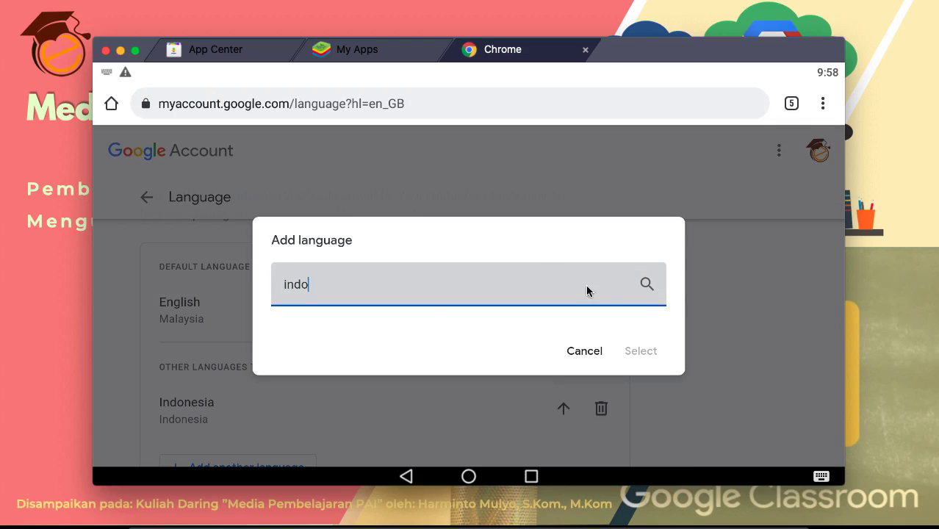
pyautogui.press('BackSpace')
pyautogui.press('BackSpace')
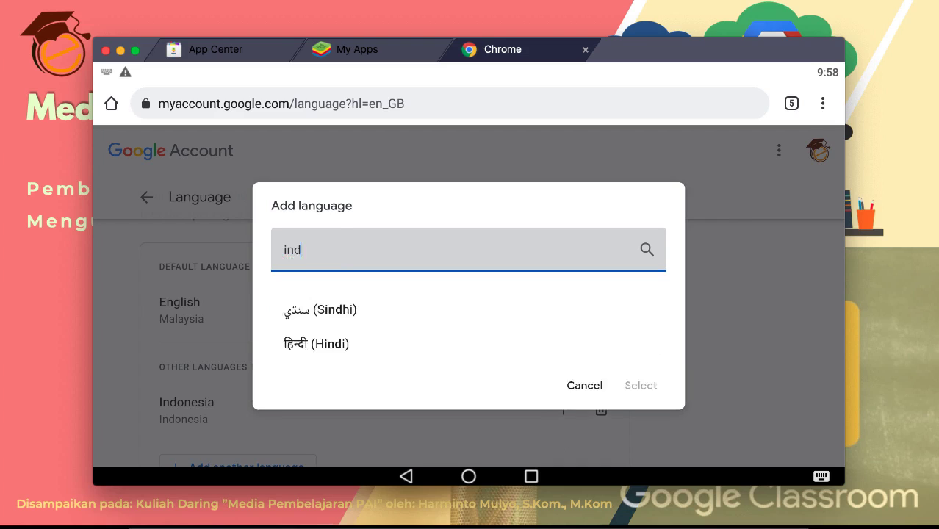
pyautogui.click(576, 424)
# Step: Search 'indo' in the language picker a second time and cancel without choosing
pyautogui.scroll(-1, 712, 352)
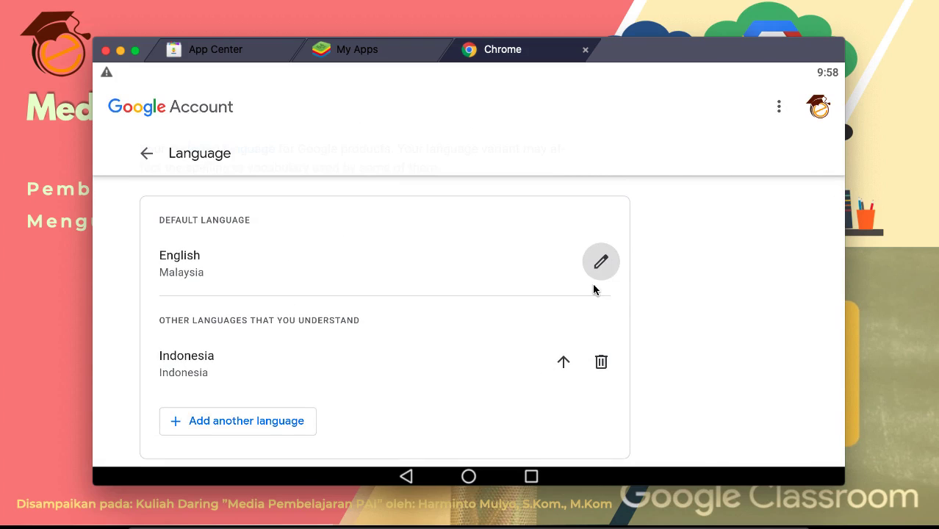
pyautogui.click(600, 262)
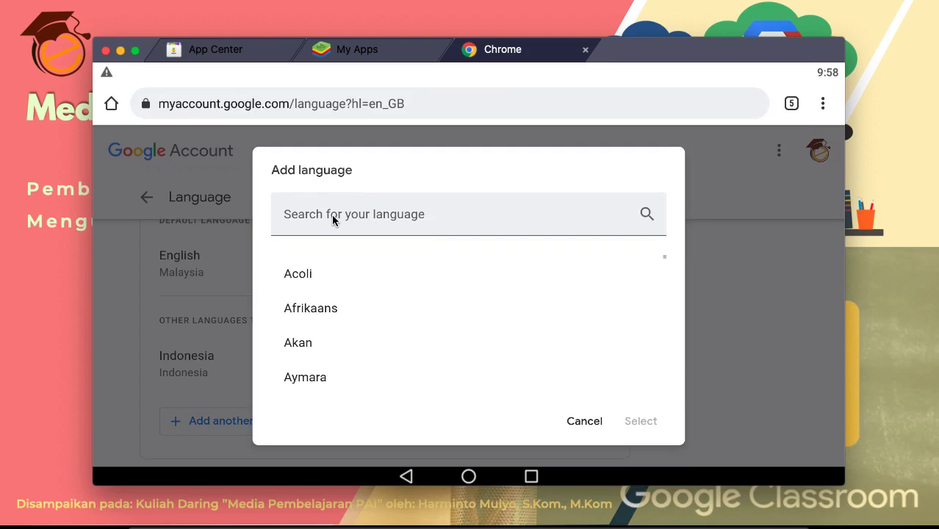
pyautogui.click(332, 215)
pyautogui.write('indo')
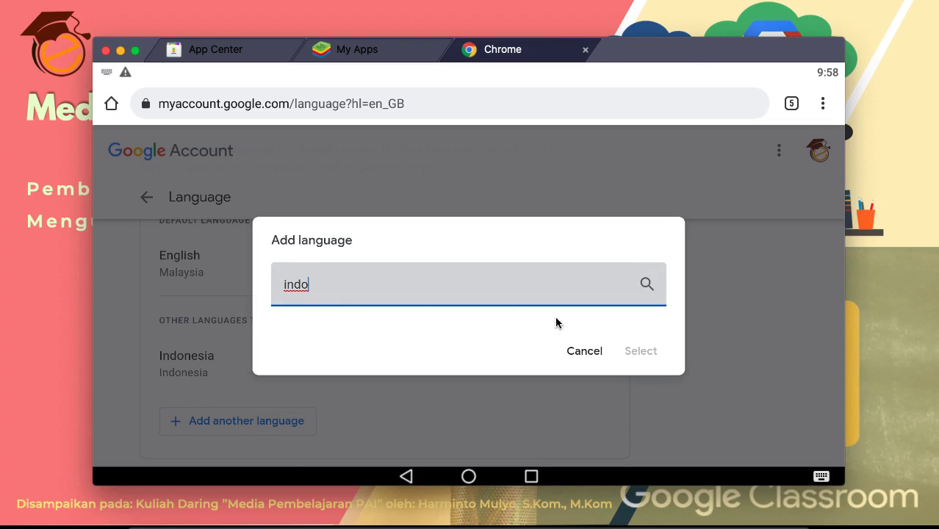
pyautogui.click(601, 352)
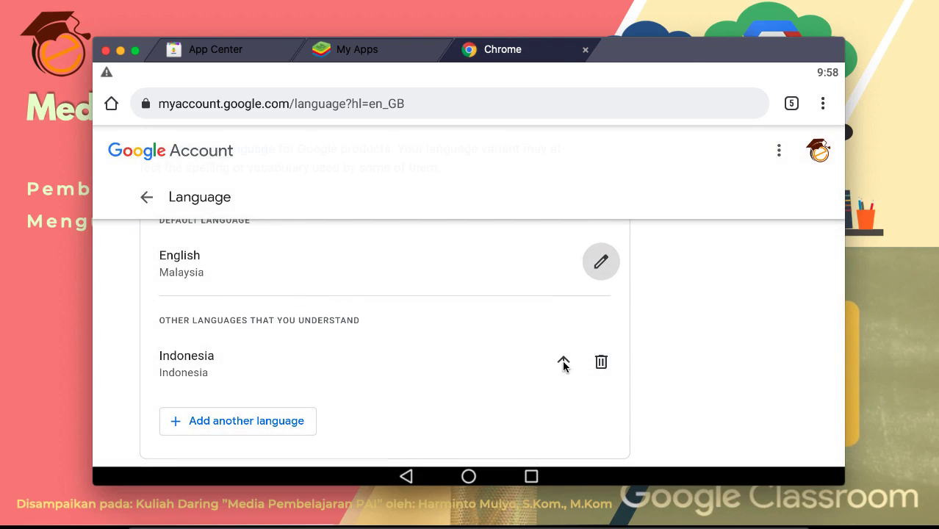
# Step: Make Indonesia the default Google Account language and go back to the account home page
pyautogui.click(563, 363)
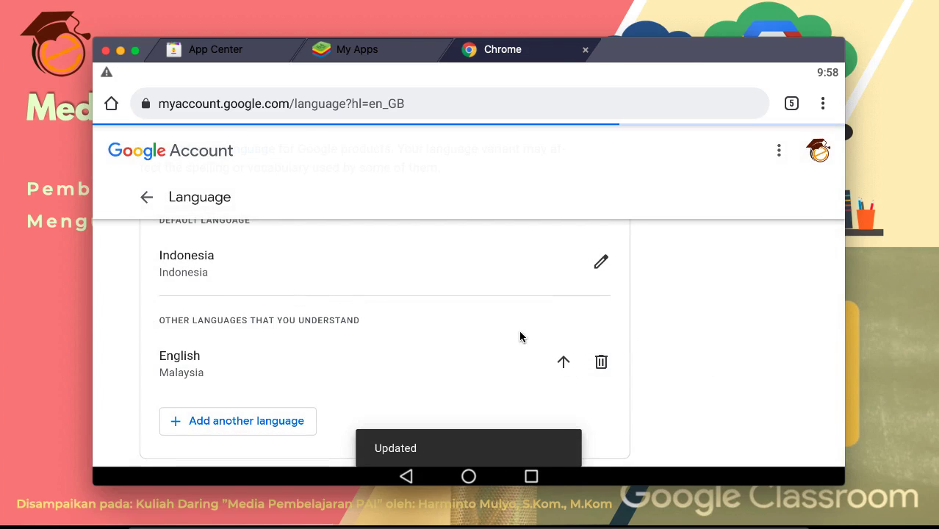
pyautogui.scroll(-1, 328, 383)
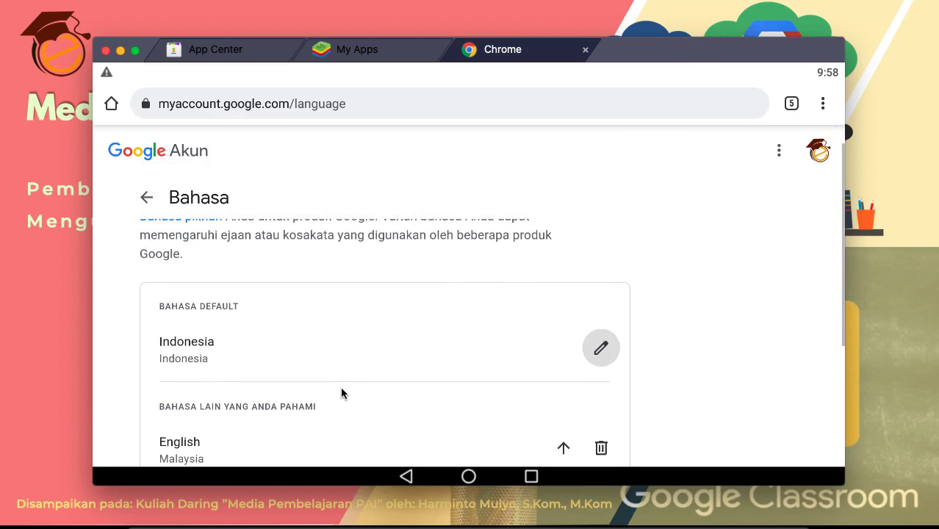
pyautogui.click(145, 198)
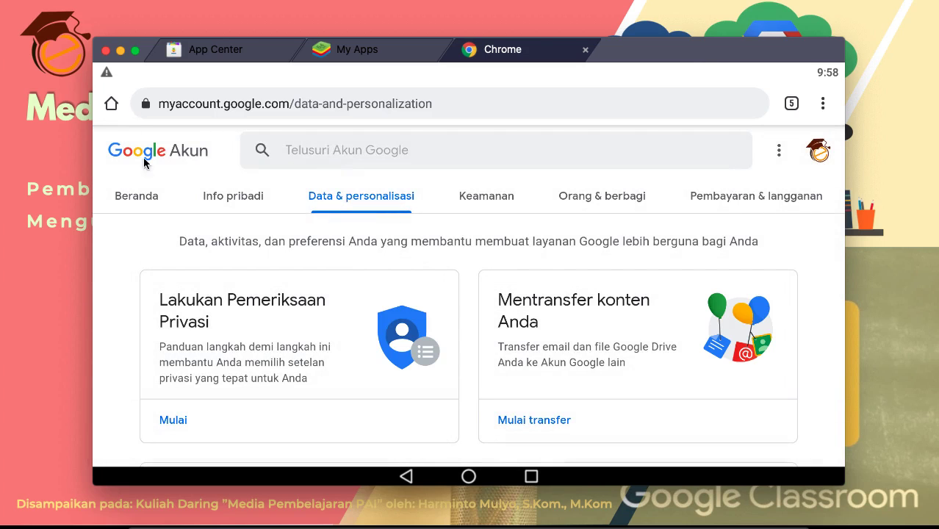
pyautogui.click(131, 200)
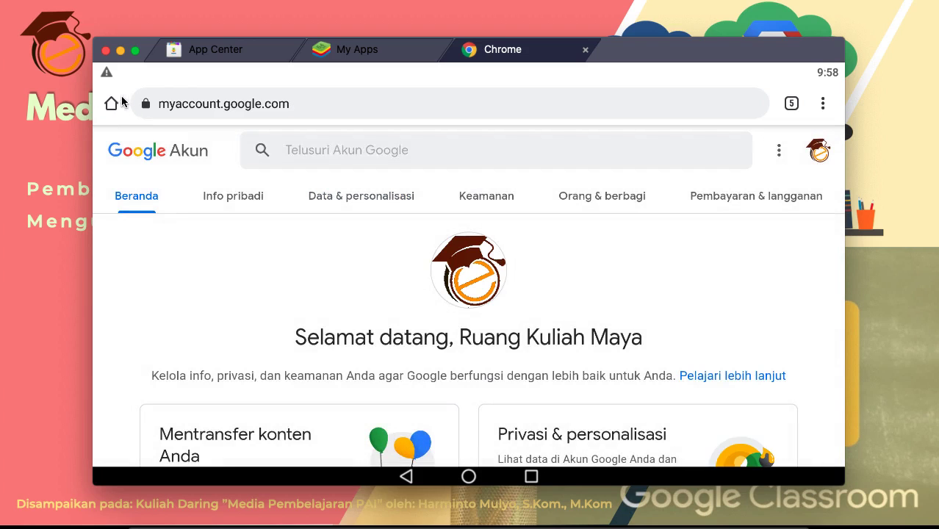
# Step: Return to the Google Classroom Settings tab in Chrome
pyautogui.click(113, 103)
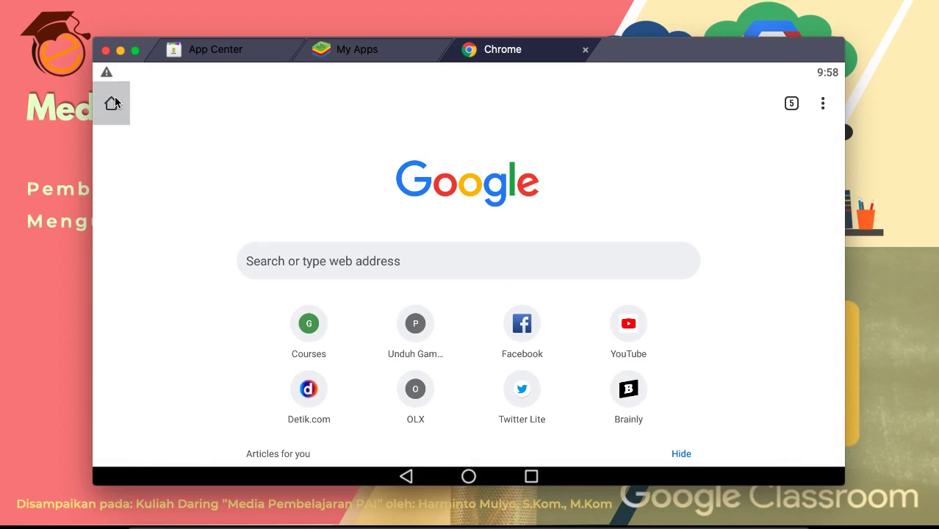
pyautogui.click(791, 103)
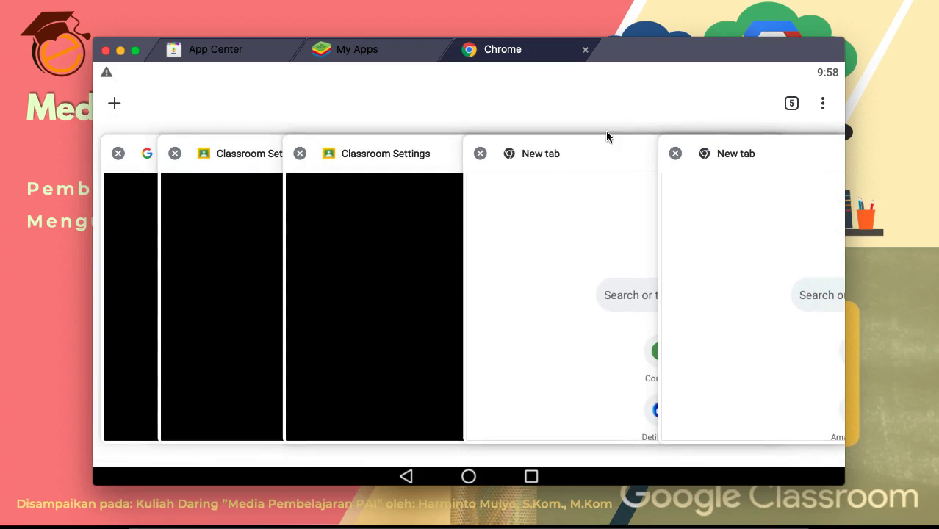
pyautogui.click(380, 202)
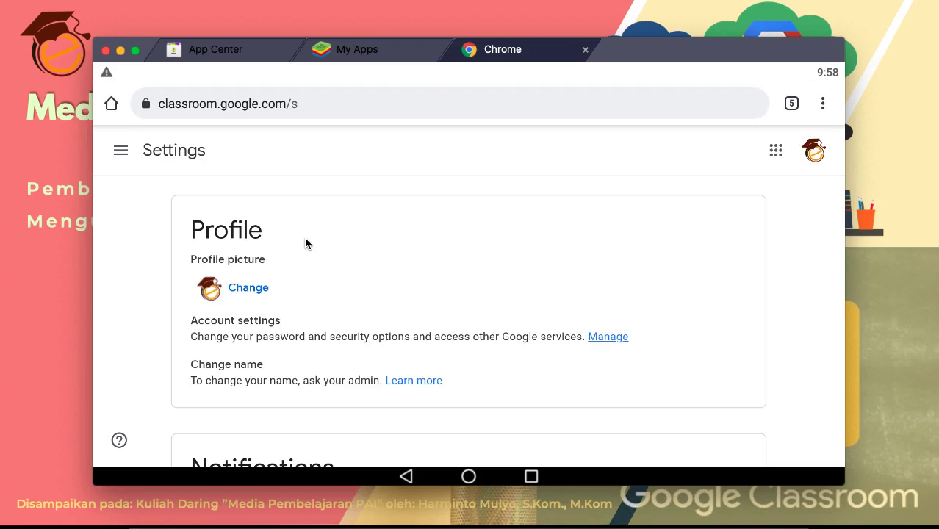
# Step: Go to the Classes list from the navigation drawer, discarding a stray letter typed in the address bar
pyautogui.click(122, 152)
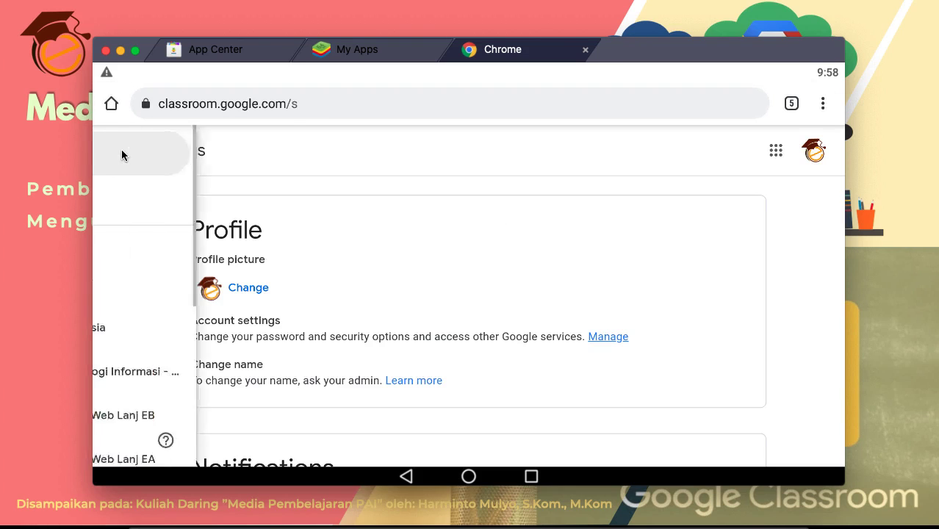
pyautogui.click(168, 162)
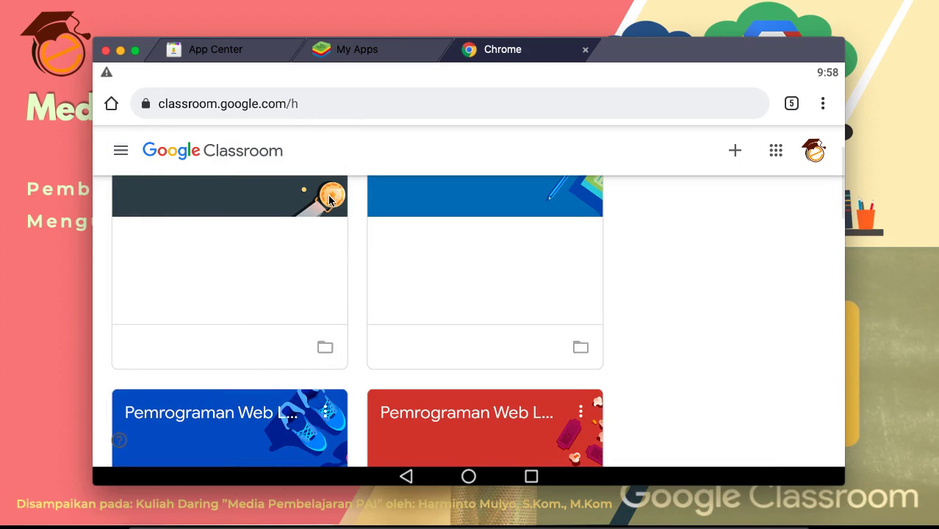
pyautogui.click(313, 107)
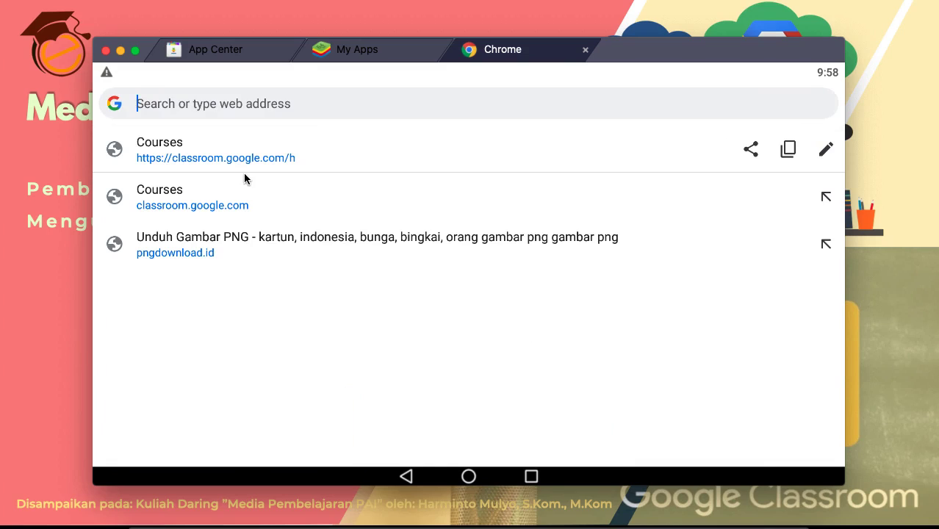
pyautogui.write('z')
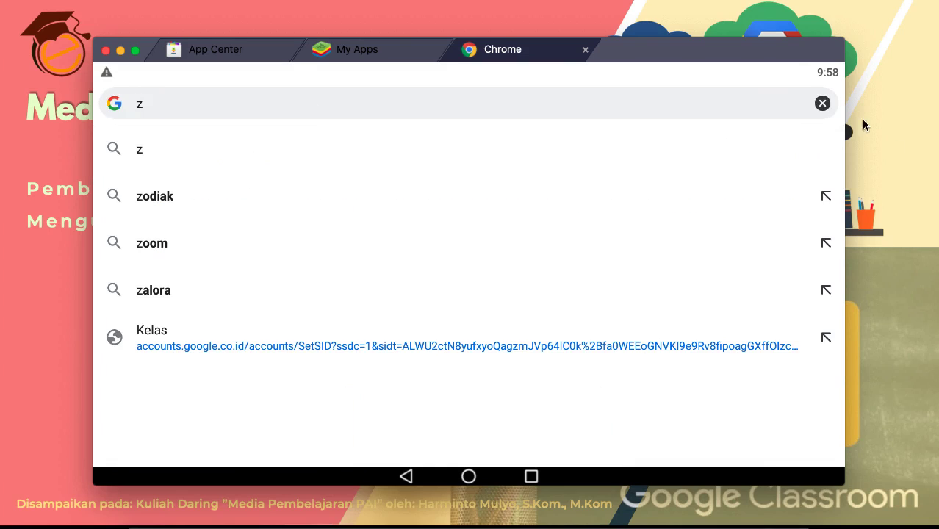
pyautogui.click(821, 103)
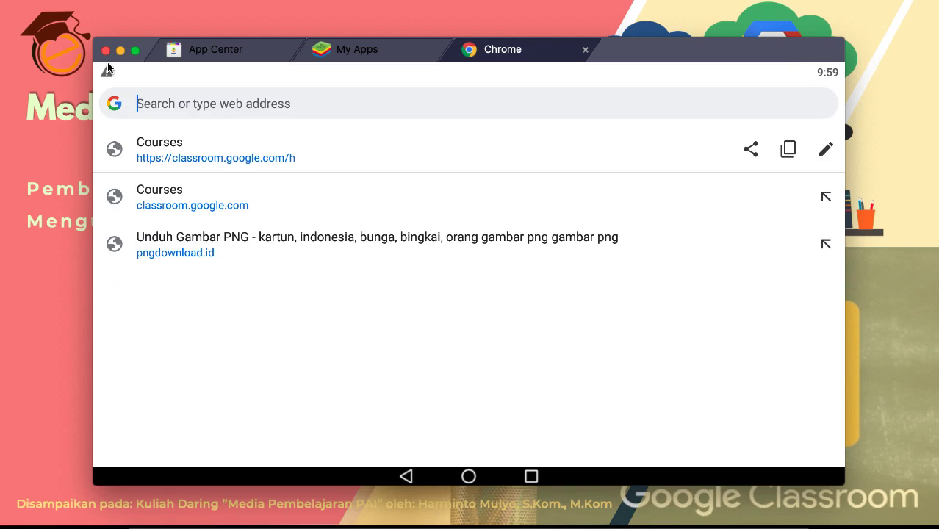
pyautogui.click(406, 477)
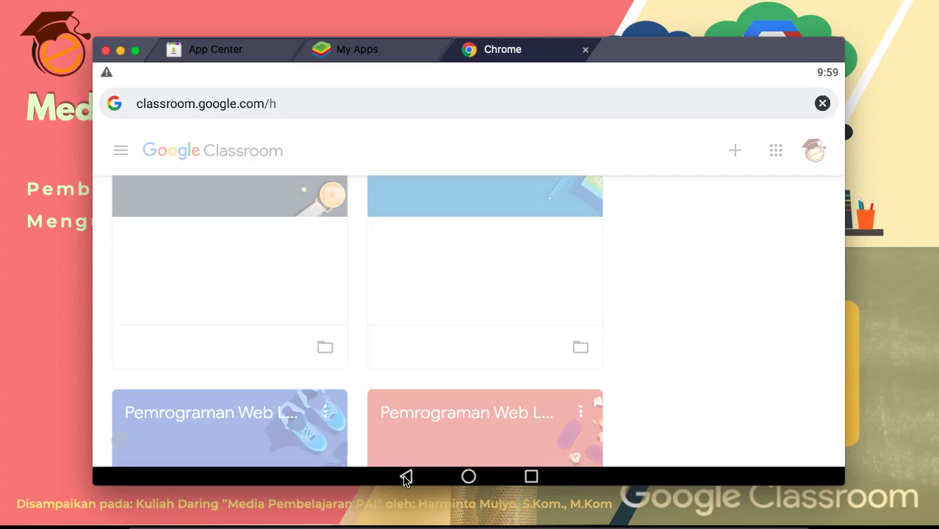
# Step: Reload classroom.google.com/h so the class list shows in Indonesian
pyautogui.click(327, 113)
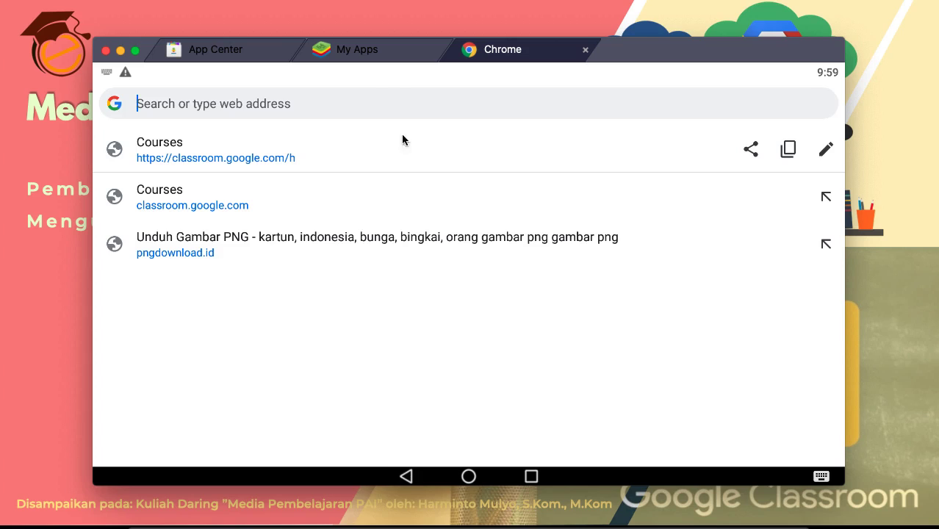
pyautogui.press('Escape')
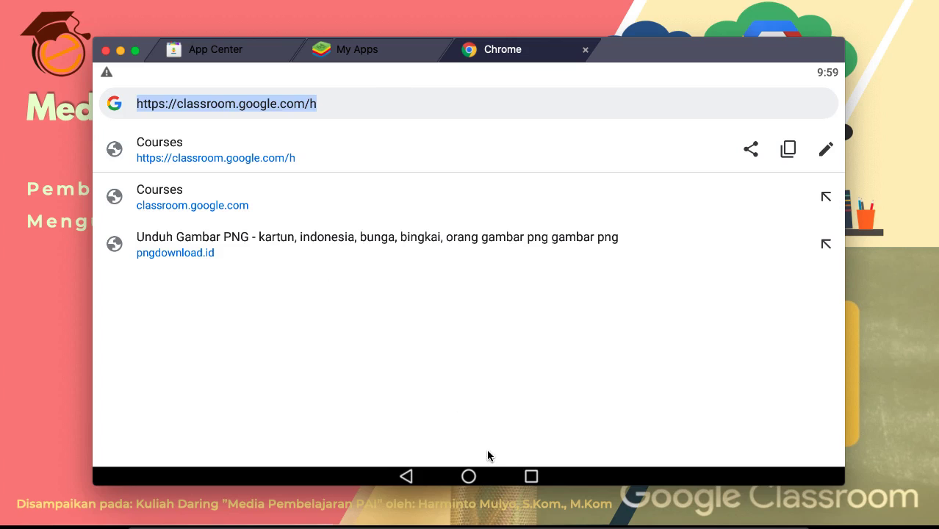
pyautogui.press('Return')
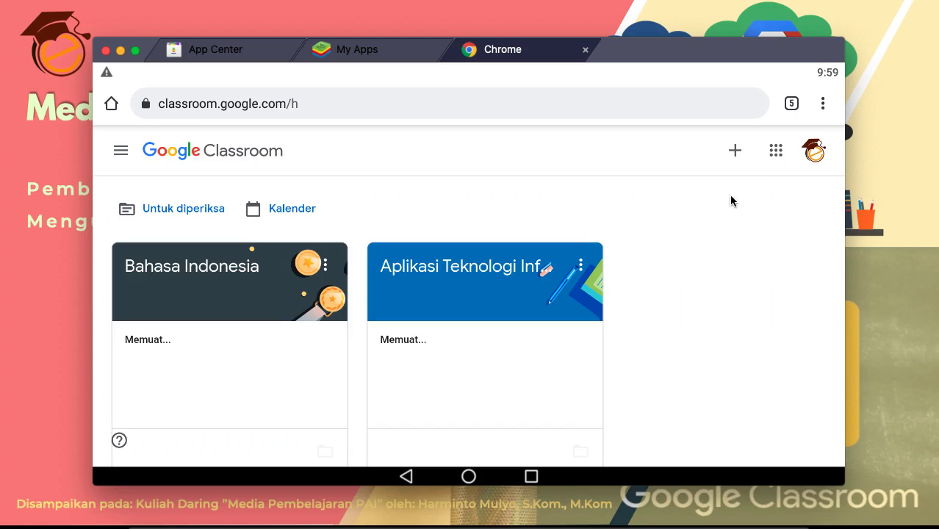
# Step: Open the Bahasa Indonesia class from Classroom's class list
pyautogui.click(120, 151)
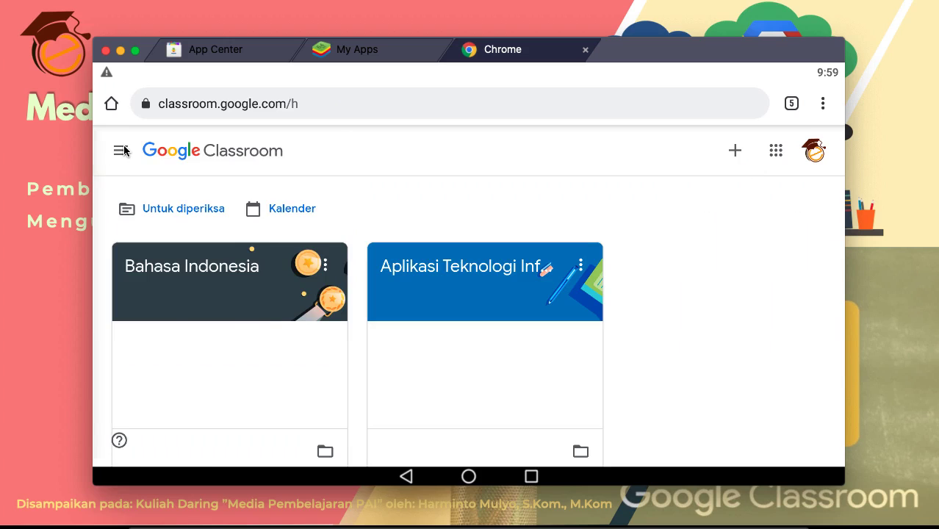
pyautogui.scroll(-3, 141, 350)
pyautogui.scroll(3, 142, 348)
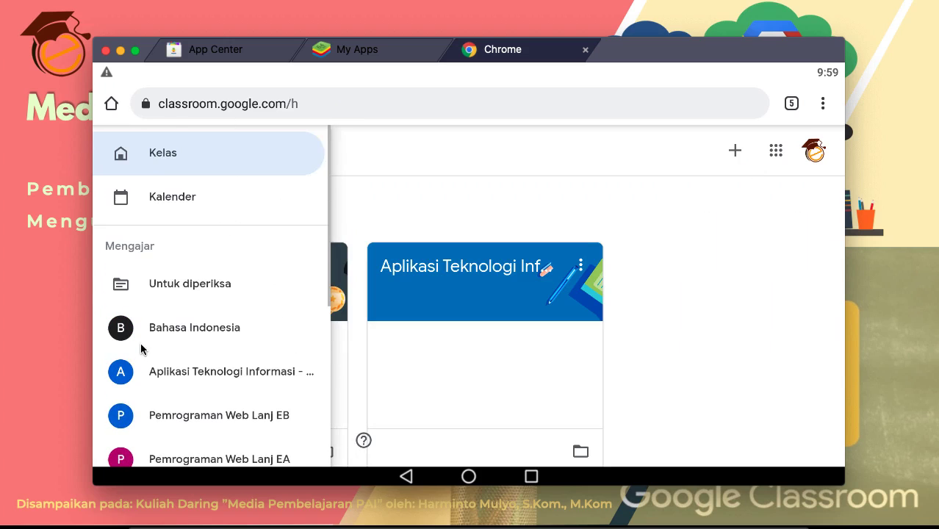
pyautogui.click(688, 336)
pyautogui.click(169, 265)
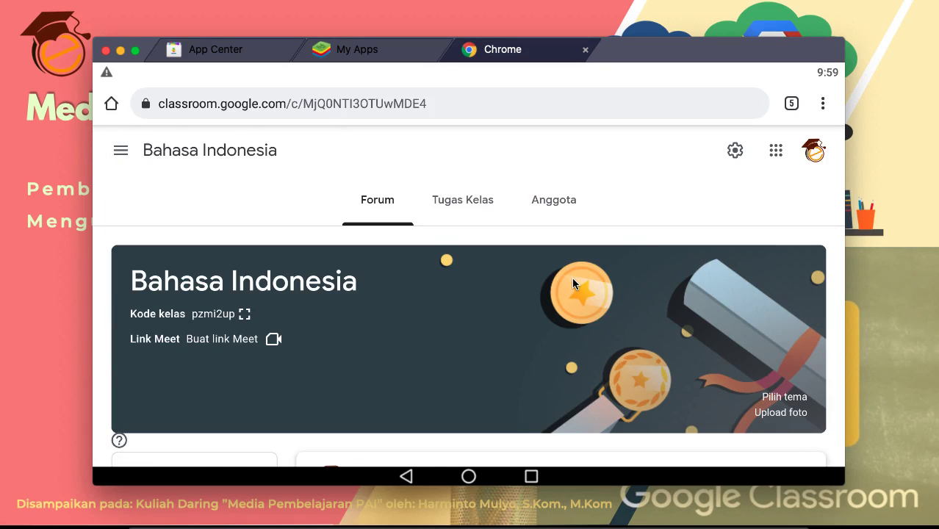
pyautogui.scroll(-3, 573, 280)
pyautogui.scroll(-3, 573, 283)
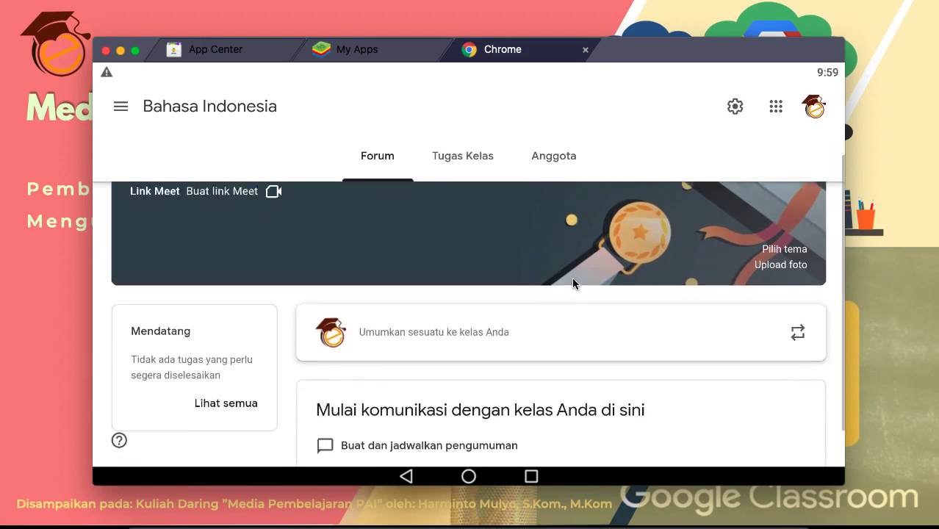
pyautogui.scroll(5, 573, 284)
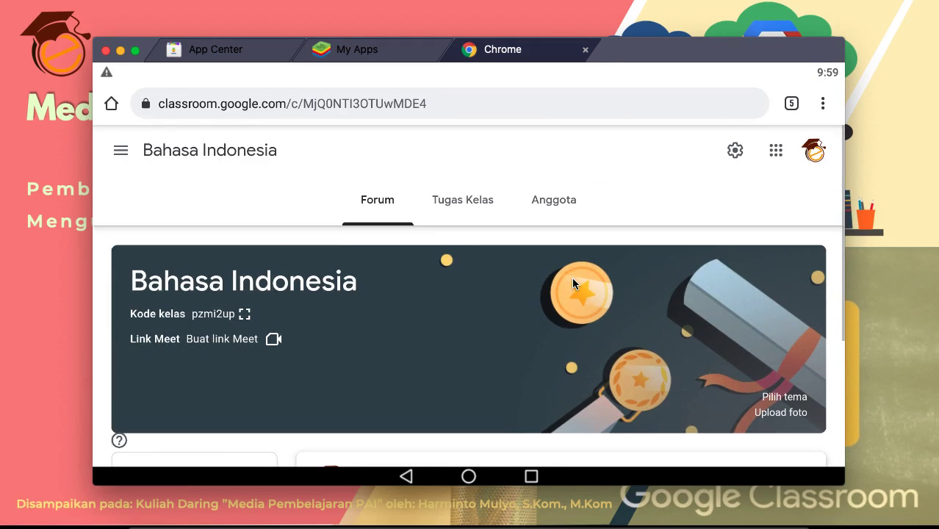
# Step: Switch to the Anggota tab and review the empty Guru and Siswa lists
pyautogui.click(537, 201)
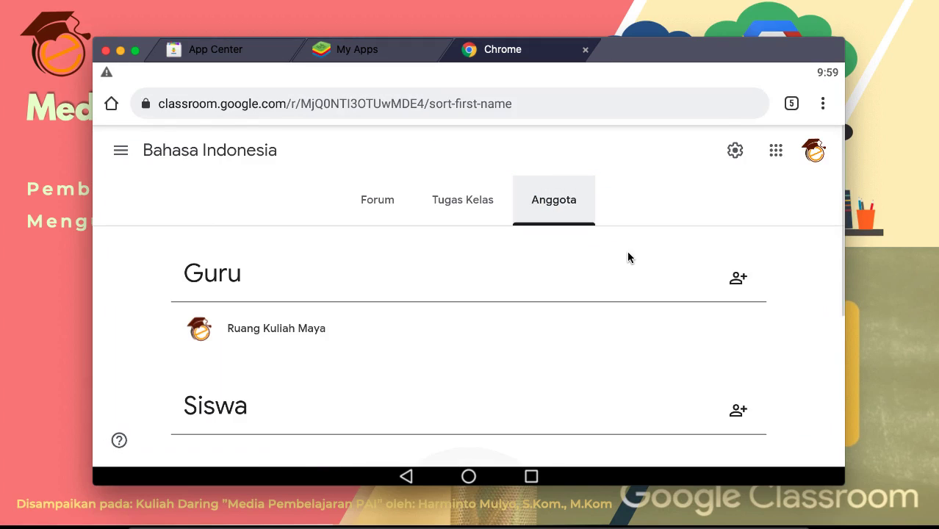
pyautogui.scroll(-3, 528, 273)
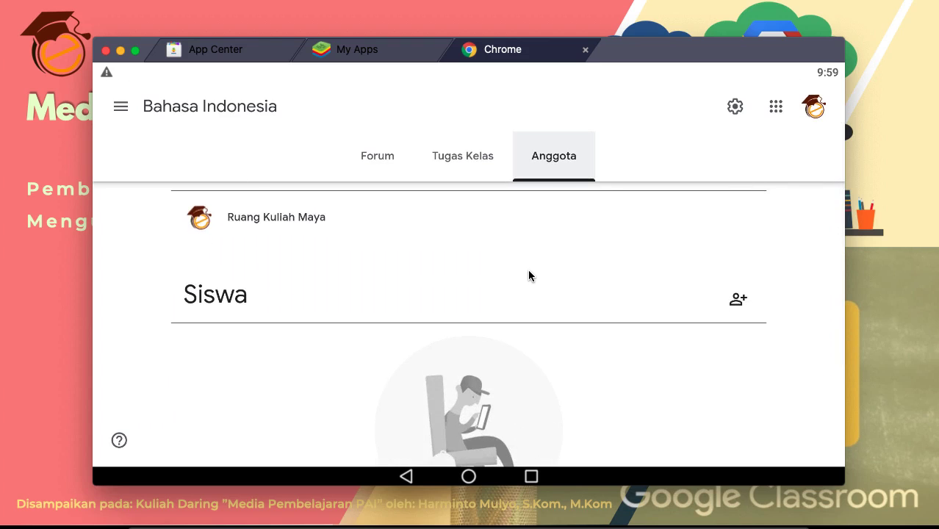
pyautogui.scroll(2, 528, 274)
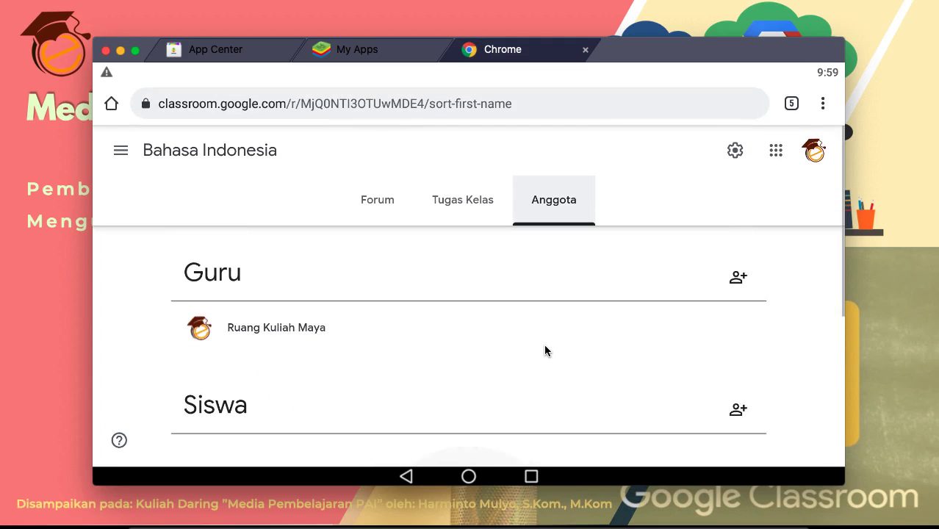
pyautogui.scroll(-2, 544, 351)
pyautogui.scroll(1, 544, 344)
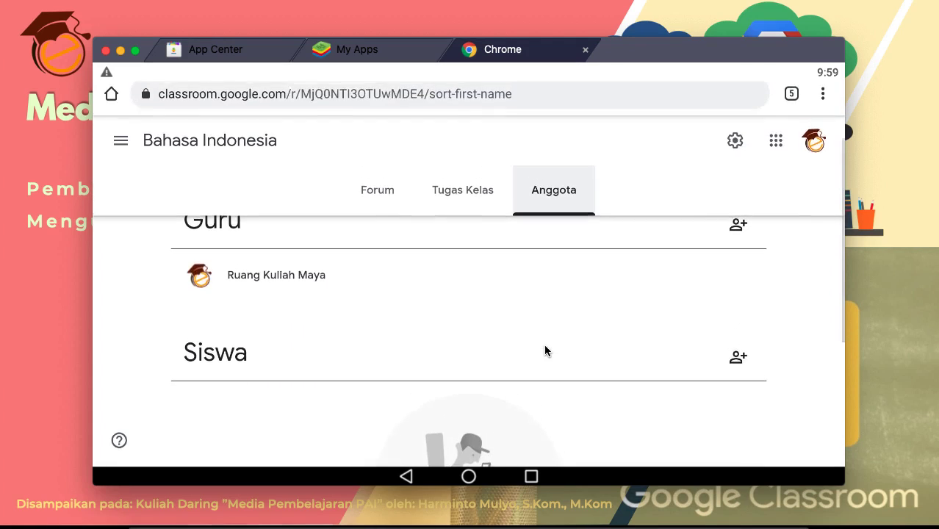
pyautogui.scroll(-2, 543, 344)
pyautogui.scroll(-1, 665, 352)
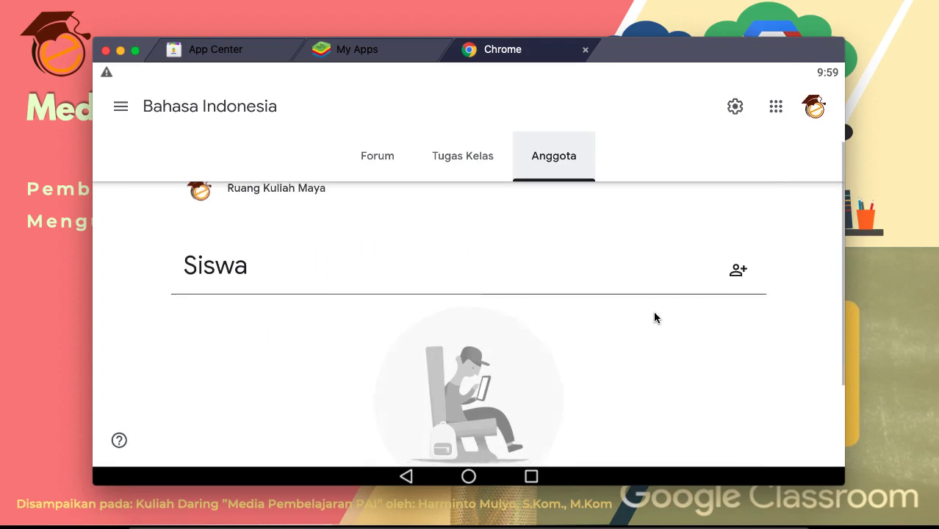
# Step: Search for the student's e-mail address beside Siswa, select it, and send the invitation with Undang
pyautogui.click(737, 273)
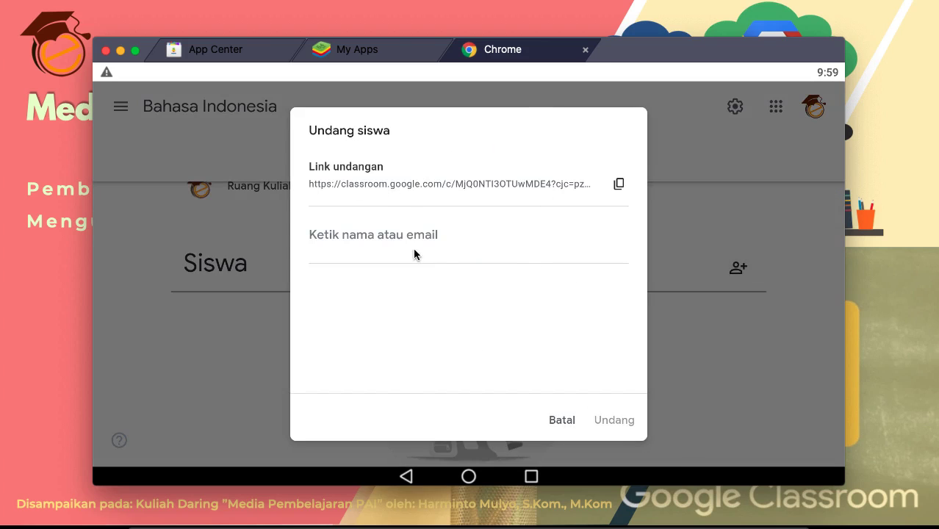
pyautogui.click(420, 249)
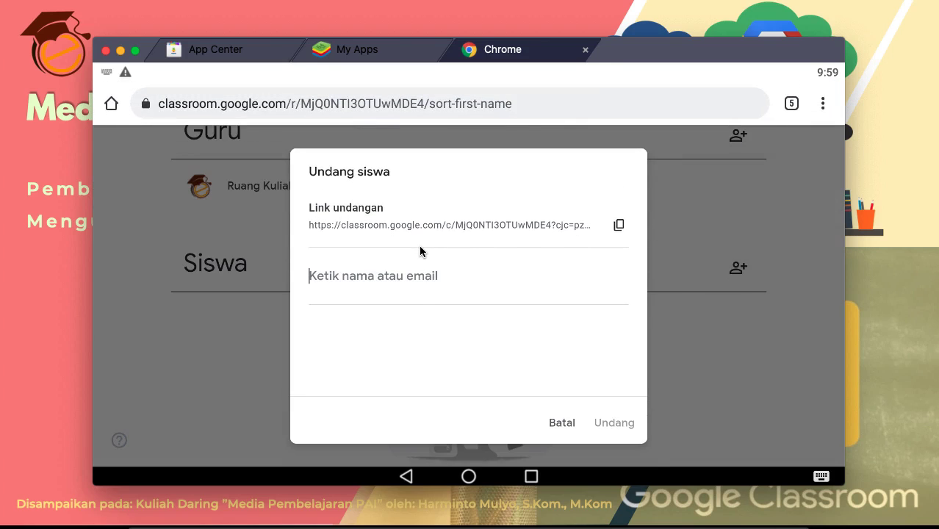
pyautogui.write('i')
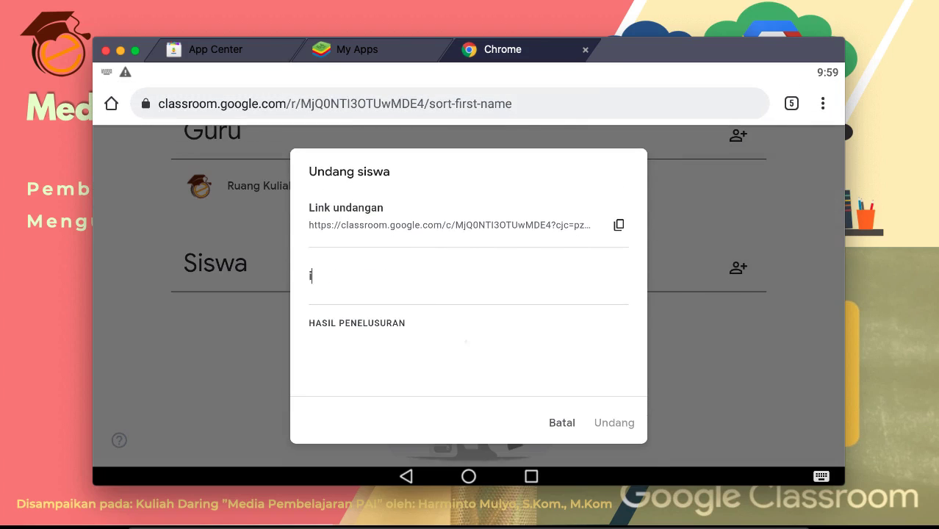
pyautogui.write('sajuji')
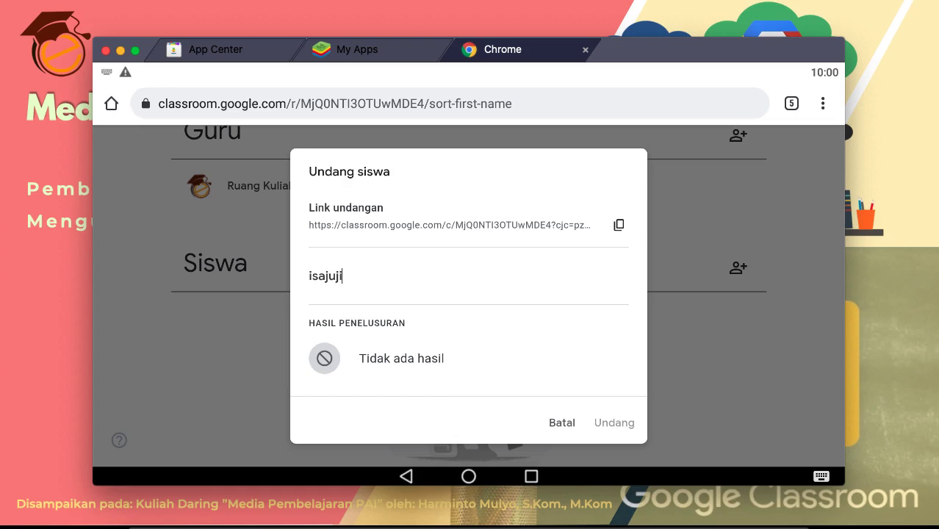
pyautogui.press('BackSpace')
pyautogui.press('BackSpace')
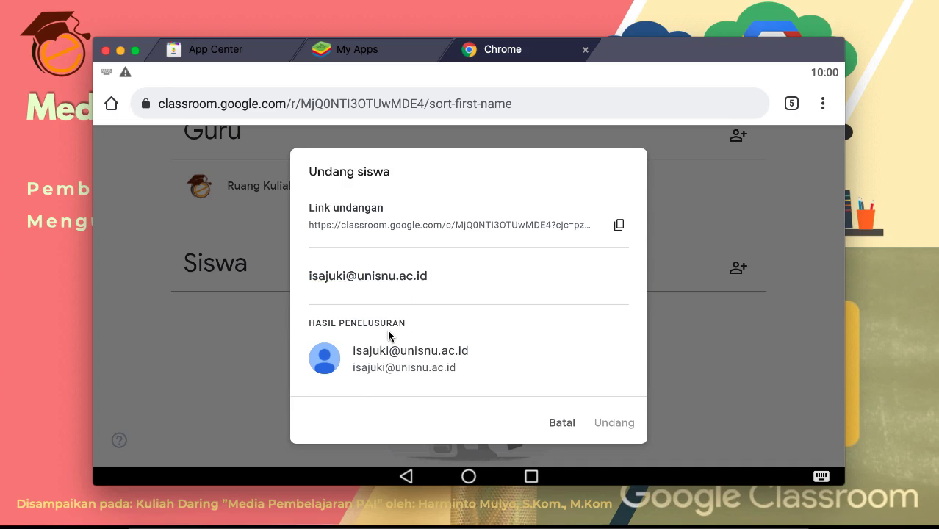
pyautogui.click(366, 347)
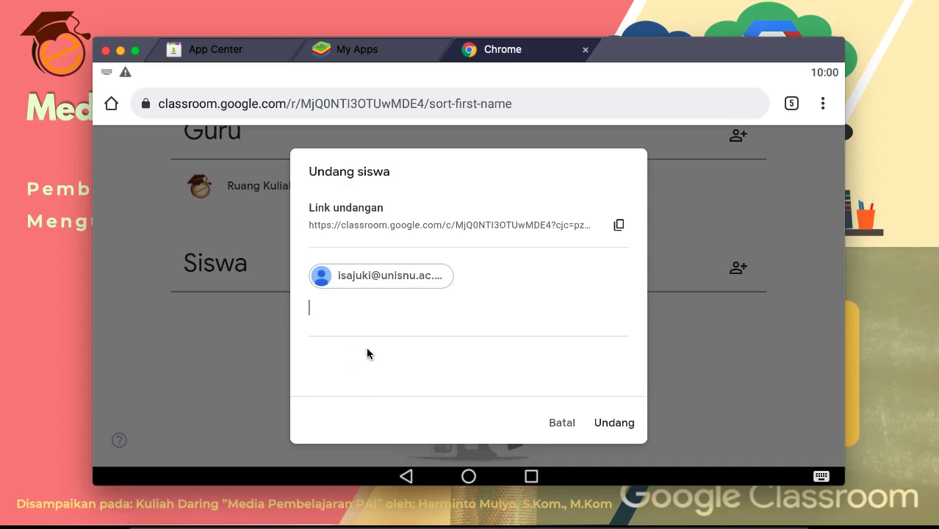
pyautogui.click(617, 424)
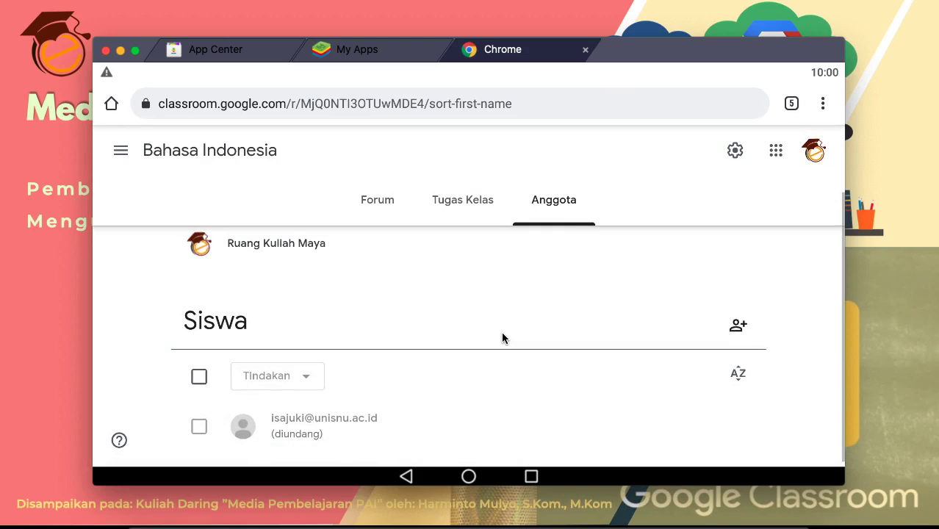
pyautogui.scroll(2, 501, 331)
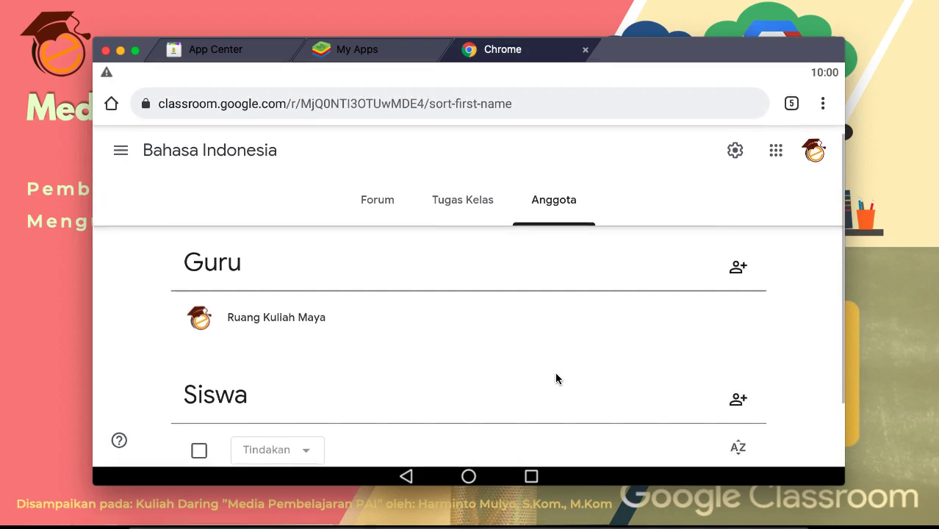
# Step: Search for the co-teacher by name beside Guru, select them, and send the invitation with Undang
pyautogui.click(737, 268)
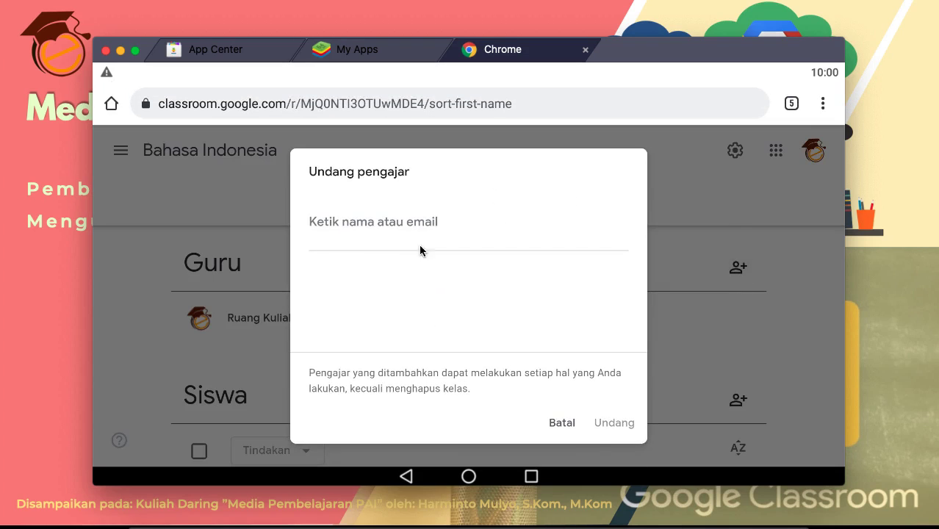
pyautogui.click(361, 231)
pyautogui.write('minto')
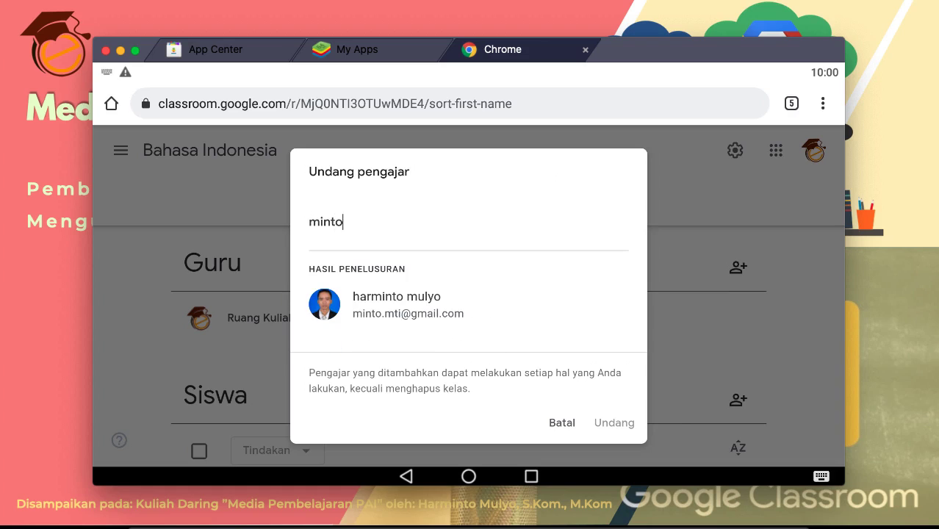
pyautogui.click(409, 311)
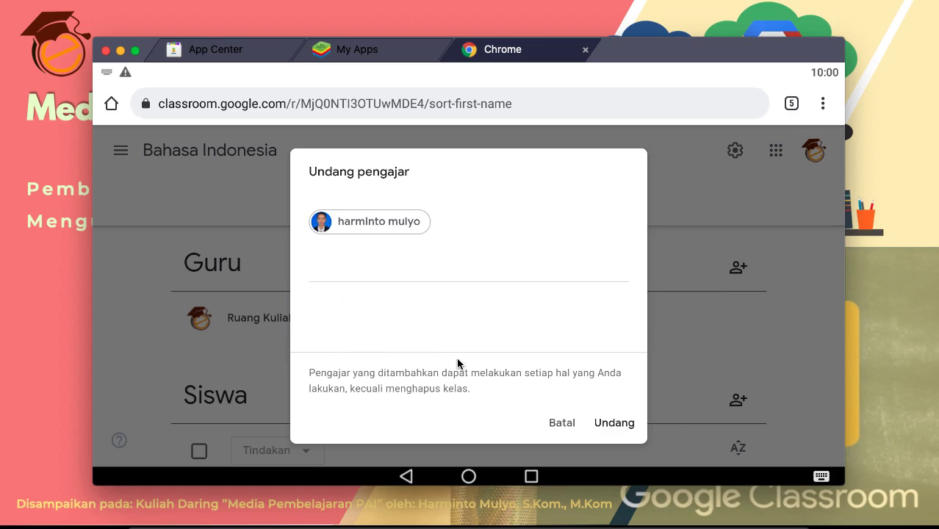
pyautogui.click(612, 423)
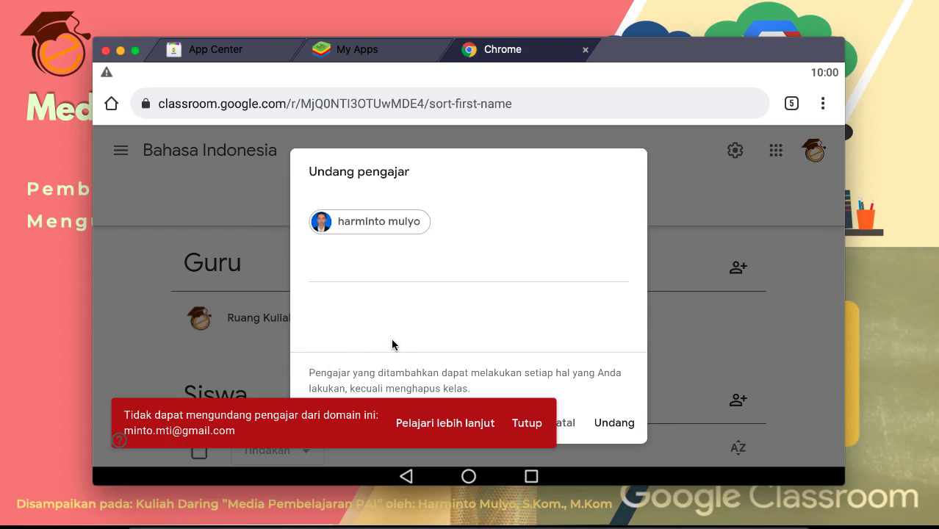
# Step: Cancel the refused co-teacher invitation and return to the class Forum page
pyautogui.click(565, 274)
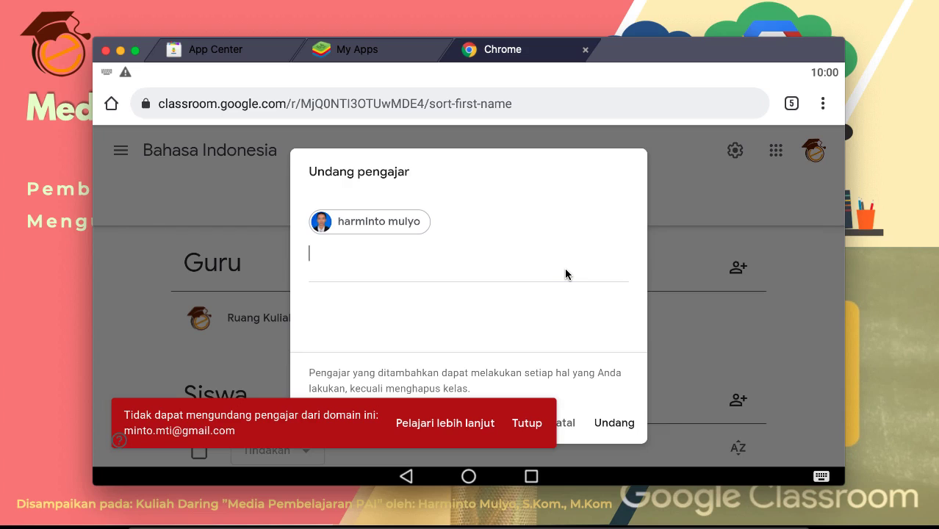
pyautogui.click(565, 423)
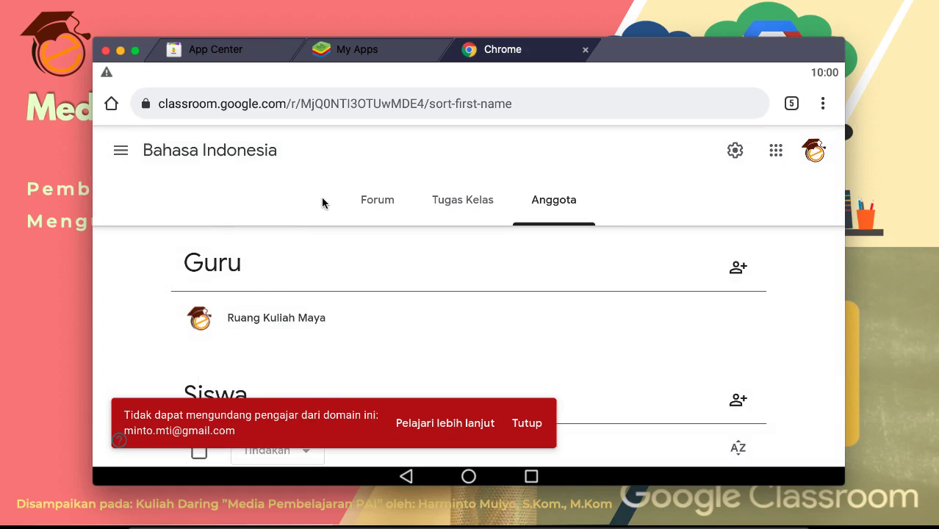
pyautogui.click(369, 203)
pyautogui.click(452, 206)
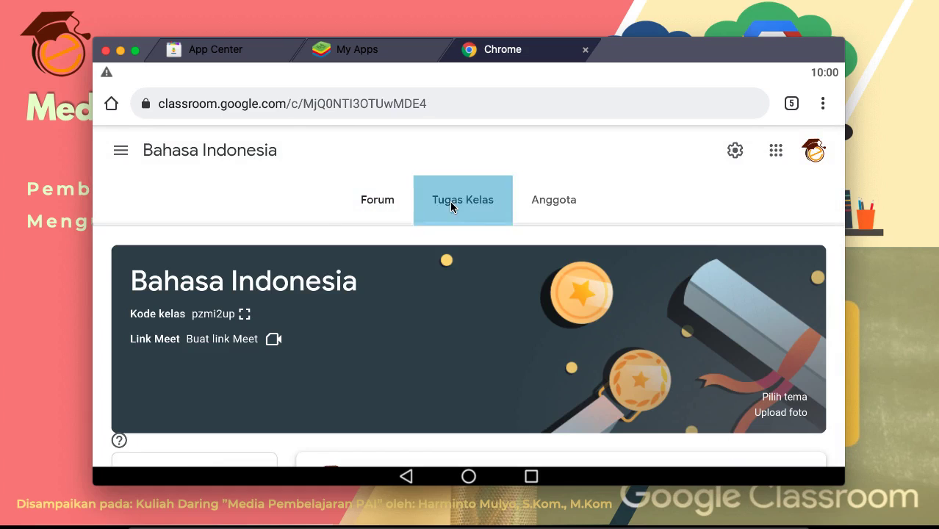
pyautogui.click(383, 212)
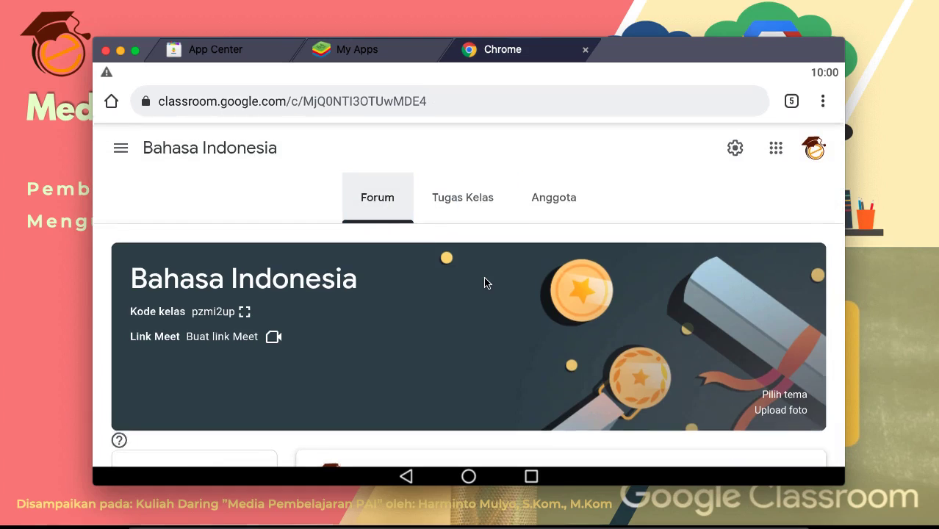
pyautogui.click(448, 208)
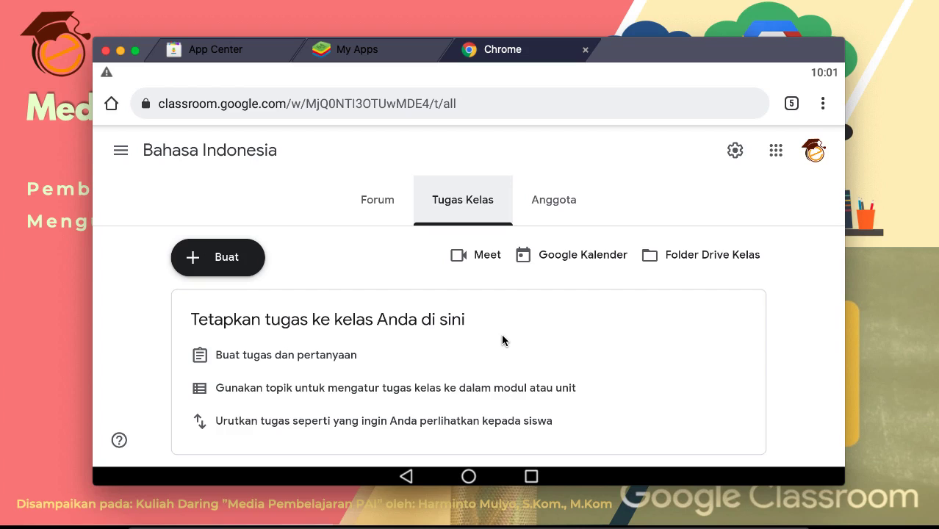
pyautogui.click(372, 192)
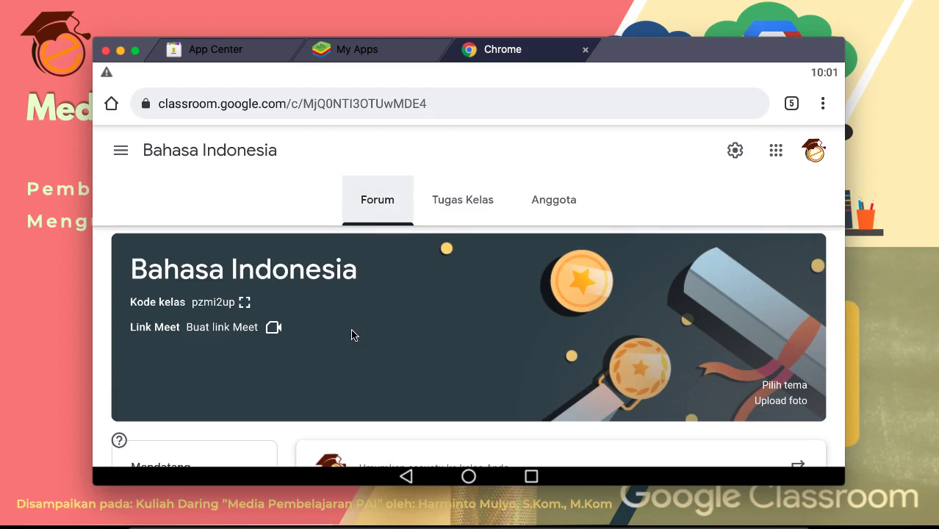
pyautogui.scroll(-3, 352, 335)
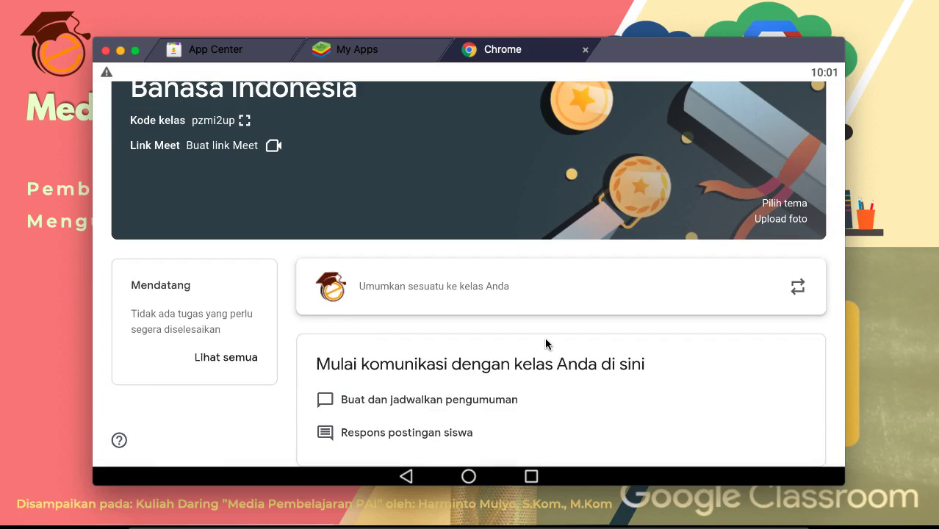
pyautogui.scroll(1, 644, 379)
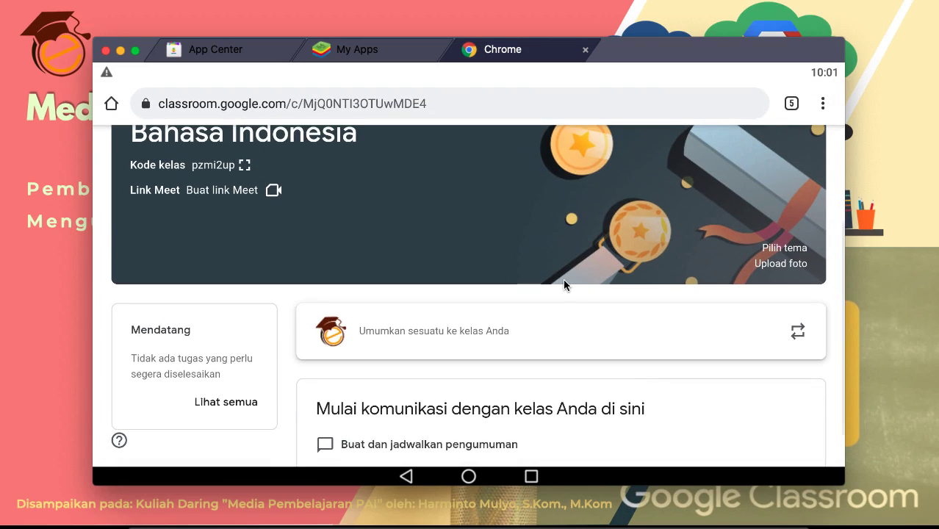
pyautogui.scroll(1, 457, 237)
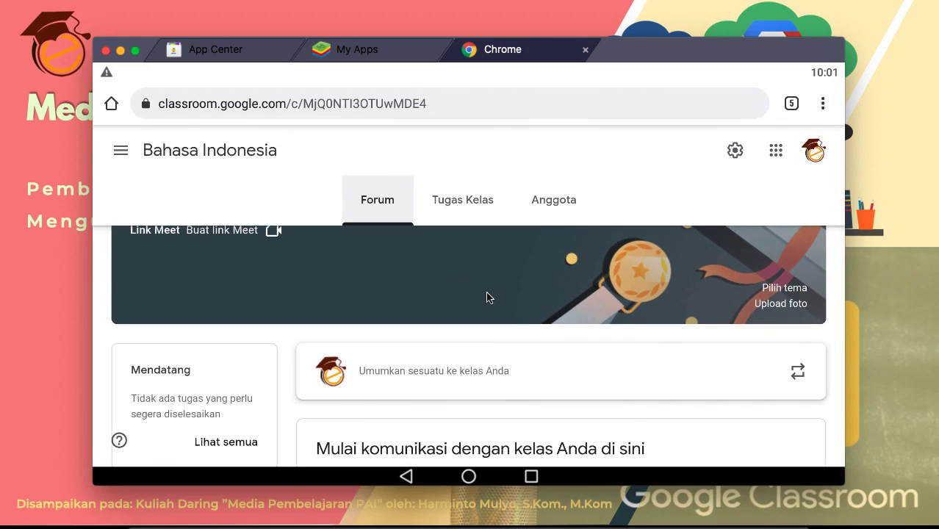